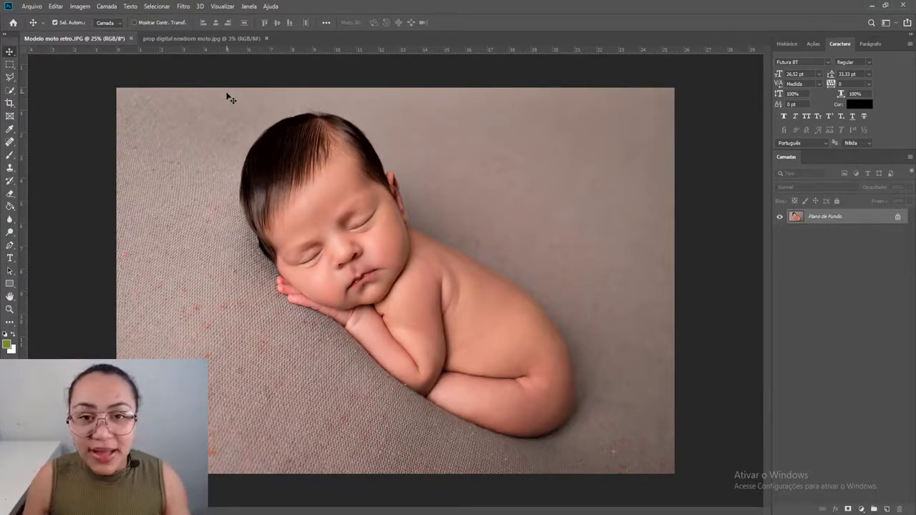
key("ctrl+minus")
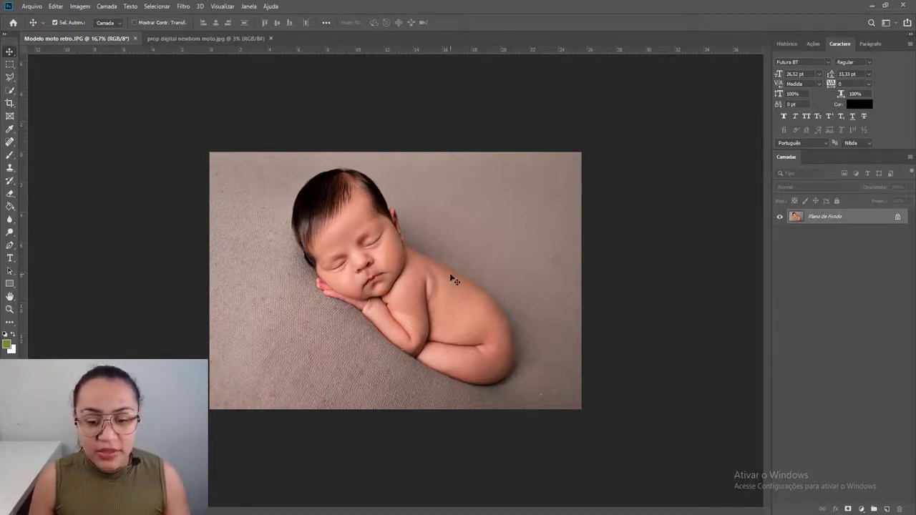
key("ctrl+minus")
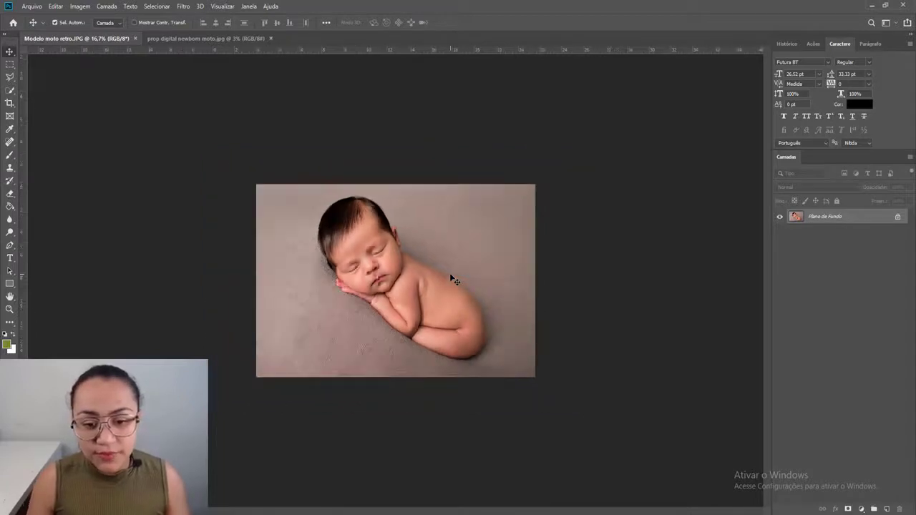
key("ctrl+plus")
key("ctrl+plus")
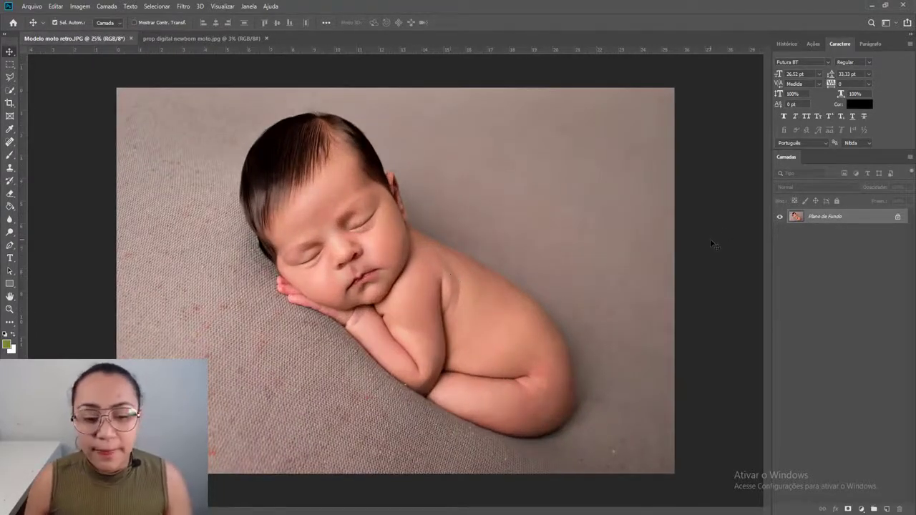
Duplicate the background layer and name the copy Editar.
double_click(830, 220)
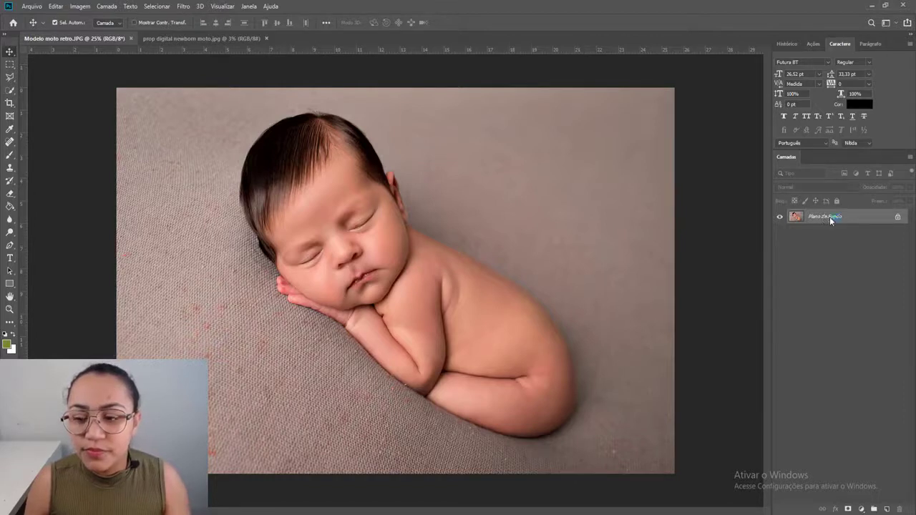
right_click(830, 221)
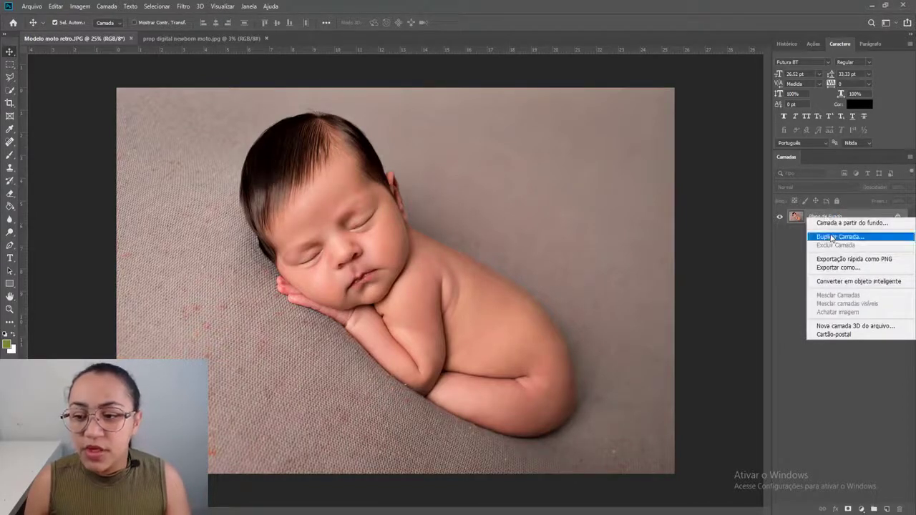
left_click(833, 238)
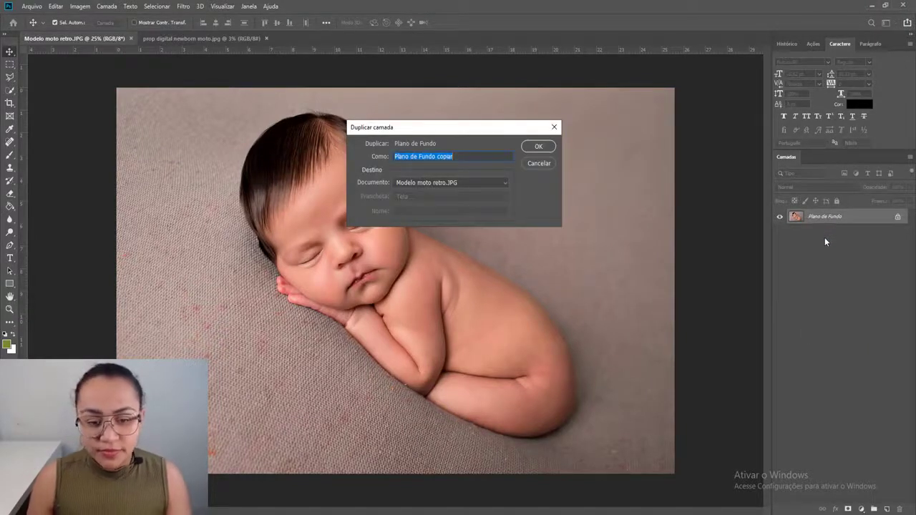
type("Editar")
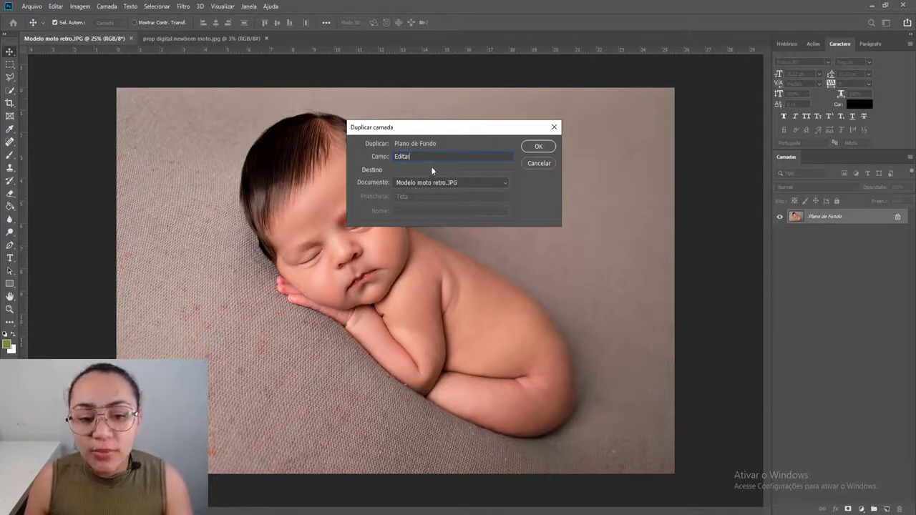
left_click(538, 147)
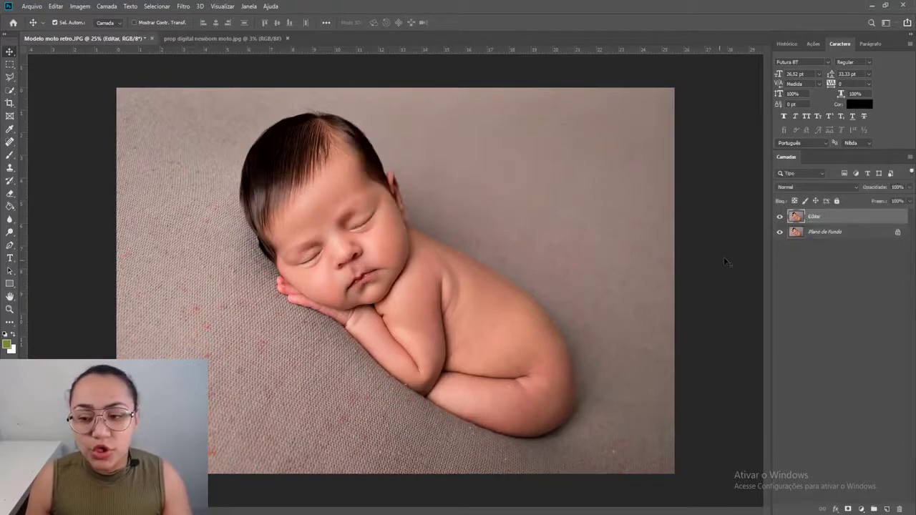
double_click(814, 217)
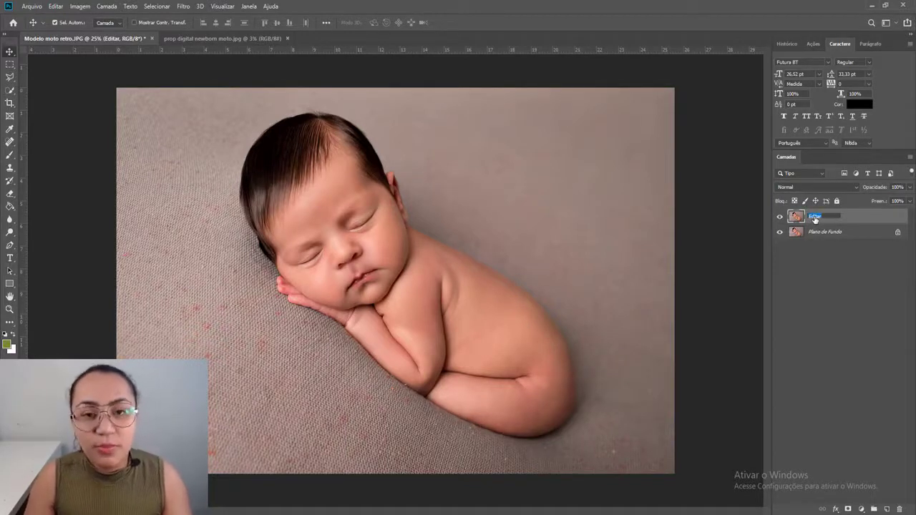
key("Return")
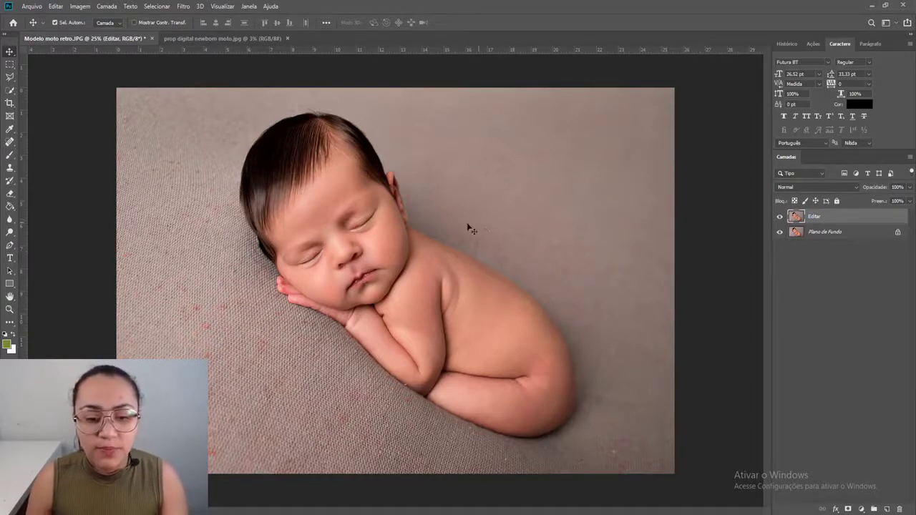
Hide the original background layer and add a layer mask to the Editar layer.
left_click(781, 232)
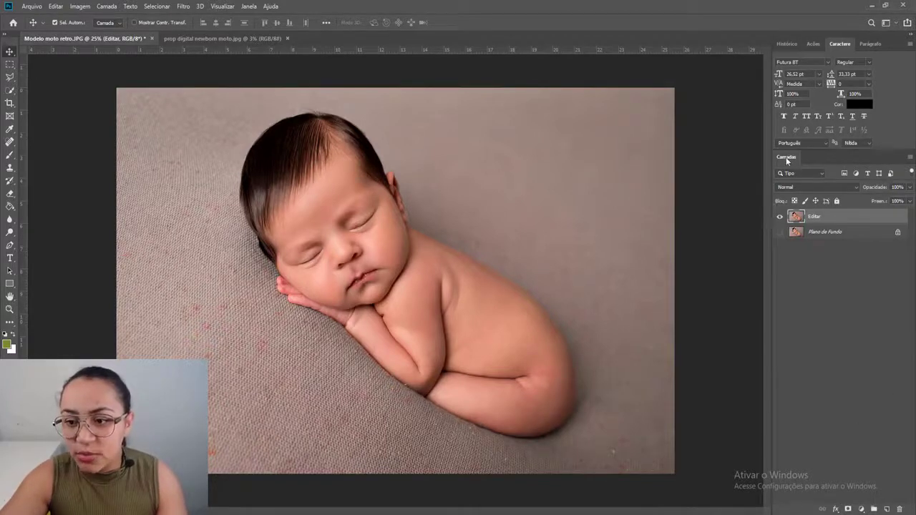
left_click_drag(785, 158, 788, 164)
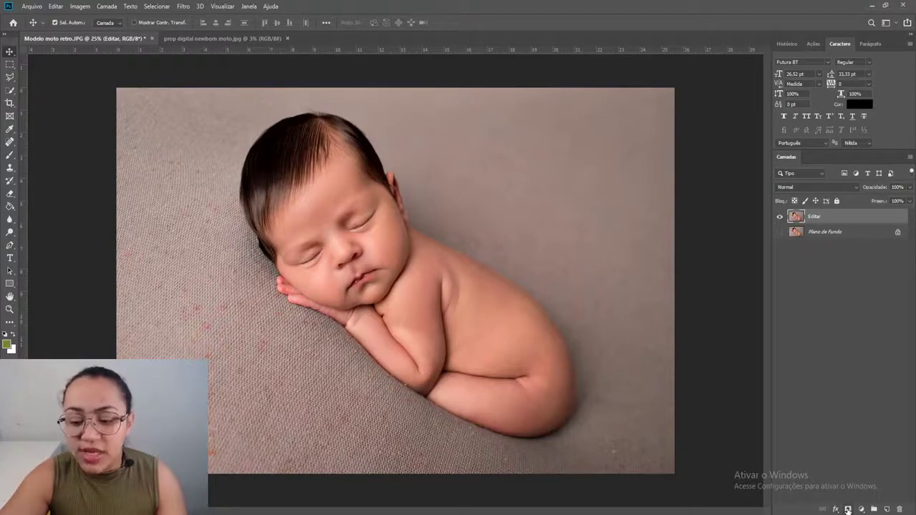
left_click(848, 509)
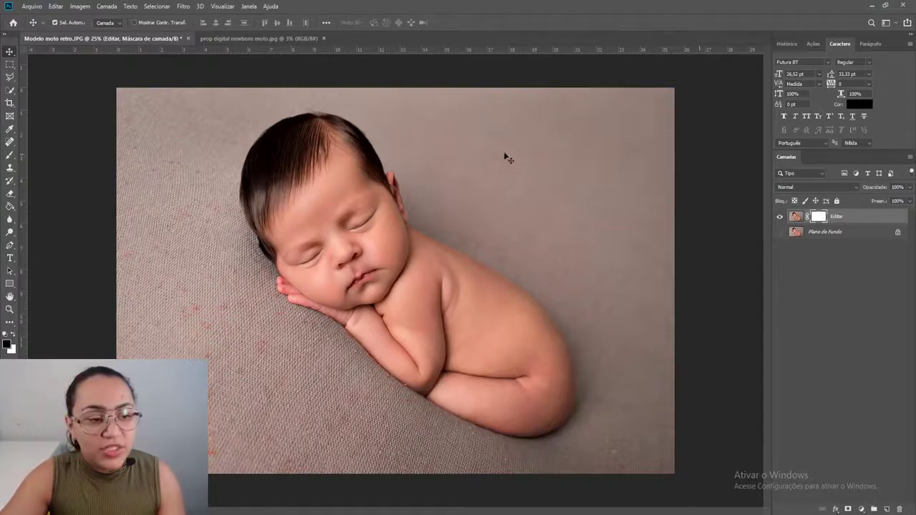
With the Eraser at size 1100 and white as foreground, mask out the backdrop above and behind the baby's back.
left_click(10, 195)
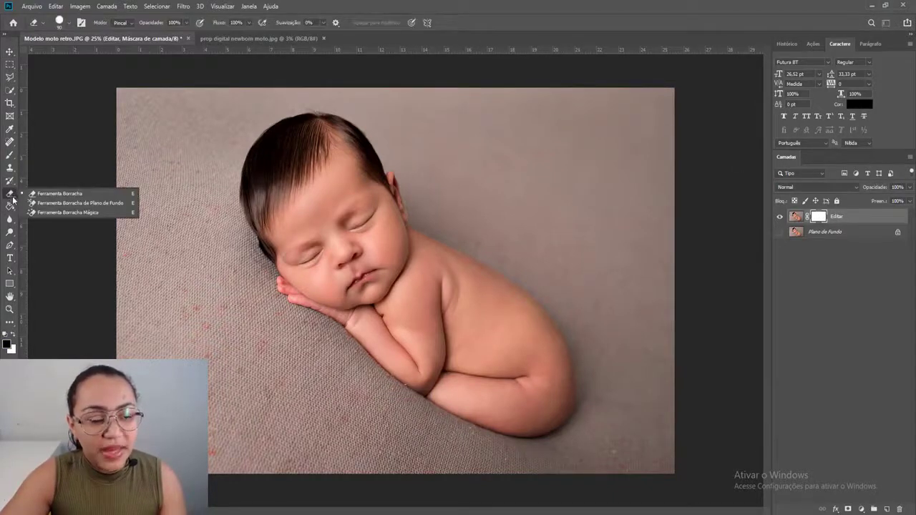
left_click(58, 194)
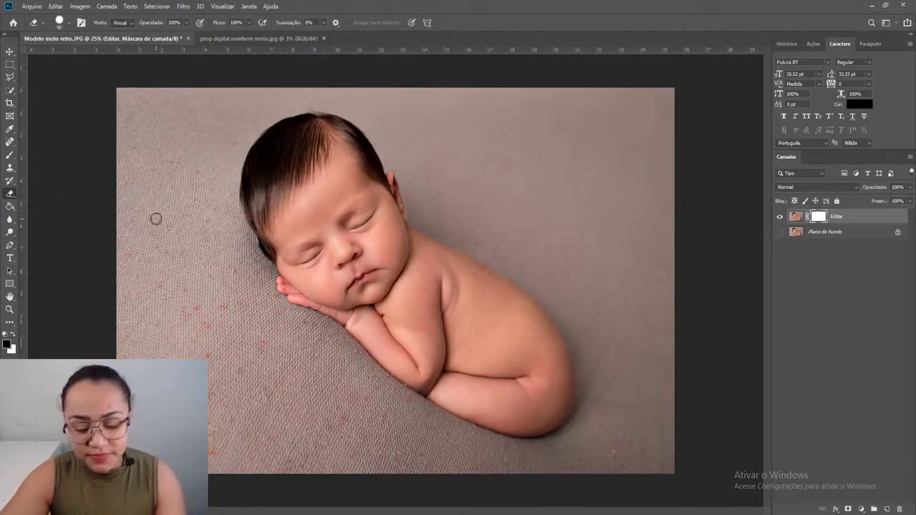
key("bracketright")
key("bracketright")
key("bracketright")
key("bracketright")
key("bracketright")
key("bracketright")
key("bracketright")
key("bracketright")
key("bracketright")
key("bracketright")
key("bracketright")
key("bracketright")
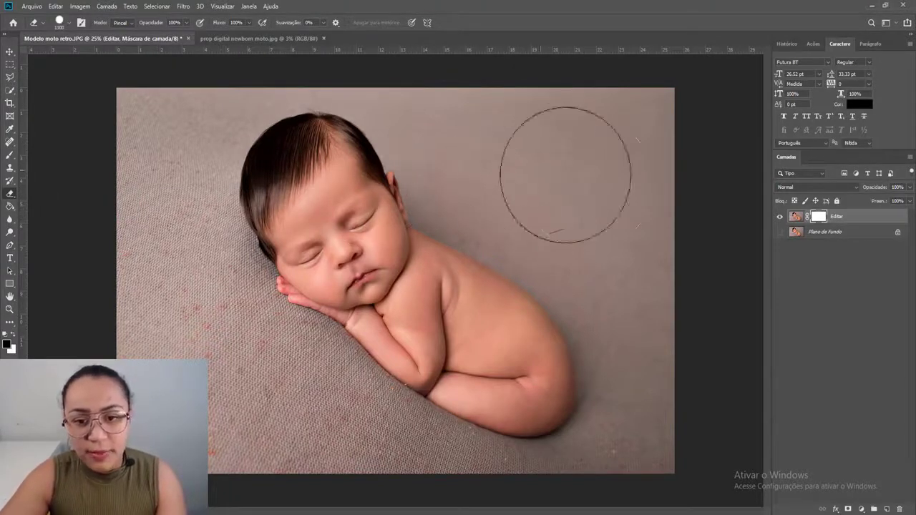
key("bracketright")
key("bracketright")
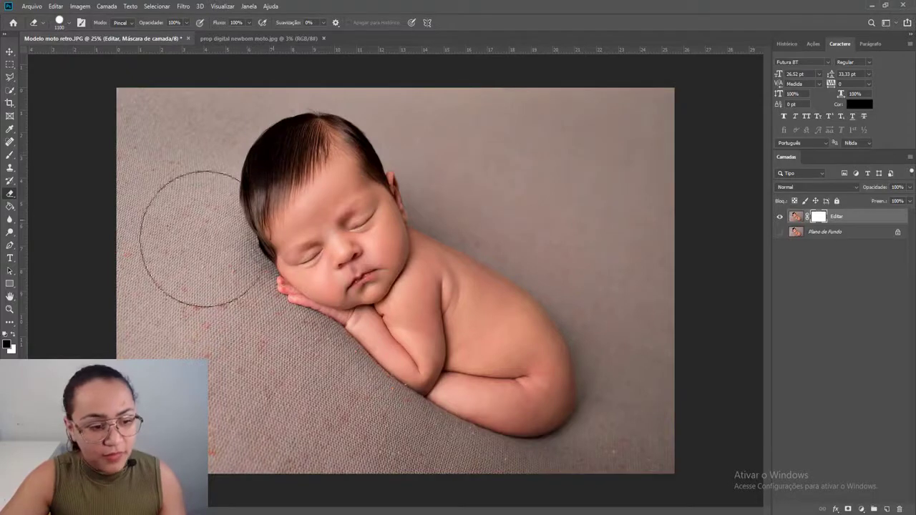
left_click(13, 336)
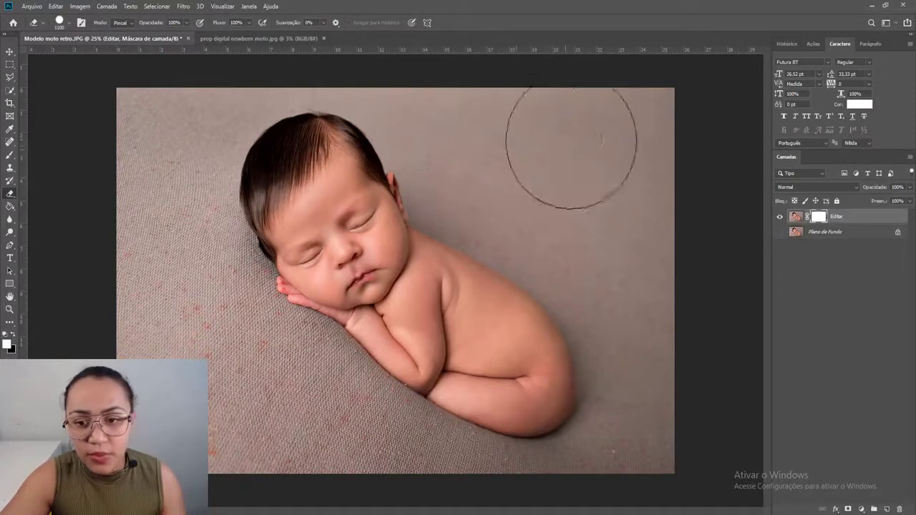
mouse_move(573, 147)
left_mouse_down()
mouse_move(644, 145)
mouse_move(592, 193)
mouse_move(434, 106)
mouse_move(628, 211)
mouse_move(689, 263)
mouse_move(676, 465)
mouse_move(673, 412)
mouse_move(601, 509)
mouse_move(544, 514)
left_mouse_up()
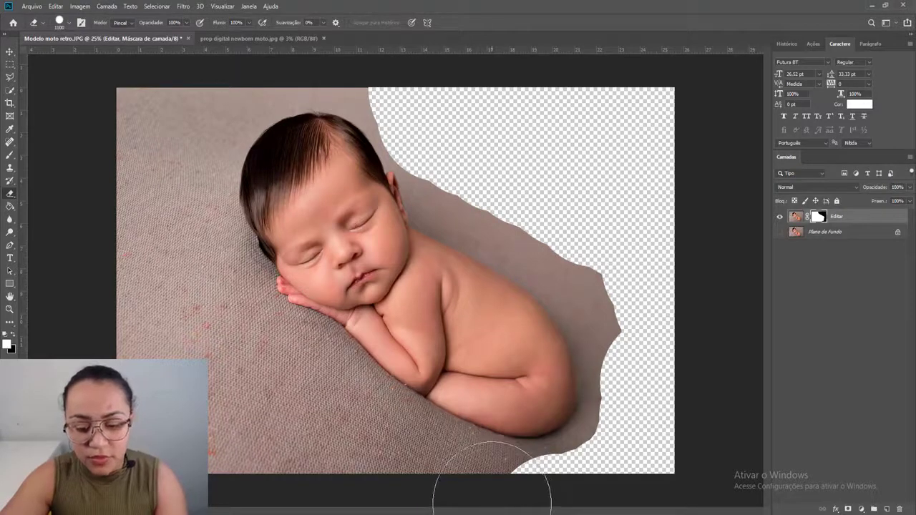
Mask out the outer backdrop below the baby and around the head with a slightly smaller eraser.
key("bracketleft")
key("bracketleft")
mouse_move(491, 498)
left_mouse_down()
mouse_move(263, 448)
mouse_move(203, 456)
mouse_move(233, 440)
mouse_move(180, 434)
mouse_move(118, 362)
mouse_move(162, 387)
mouse_move(124, 301)
mouse_move(138, 137)
mouse_move(203, 91)
mouse_move(159, 96)
mouse_move(176, 78)
mouse_move(261, 49)
mouse_move(374, 68)
mouse_move(470, 165)
mouse_move(574, 229)
mouse_move(456, 171)
mouse_move(602, 253)
mouse_move(628, 302)
mouse_move(591, 268)
mouse_move(636, 364)
mouse_move(610, 305)
mouse_move(627, 361)
mouse_move(615, 343)
mouse_move(625, 408)
mouse_move(602, 365)
mouse_move(597, 432)
mouse_move(572, 457)
mouse_move(532, 471)
mouse_move(592, 454)
mouse_move(511, 463)
mouse_move(572, 455)
mouse_move(606, 420)
mouse_move(592, 440)
mouse_move(603, 398)
left_mouse_up()
Reduce the eraser to size 300 and trim the backdrop closely around the baby's head.
key("bracketleft")
key("bracketleft")
key("bracketleft")
key("bracketleft")
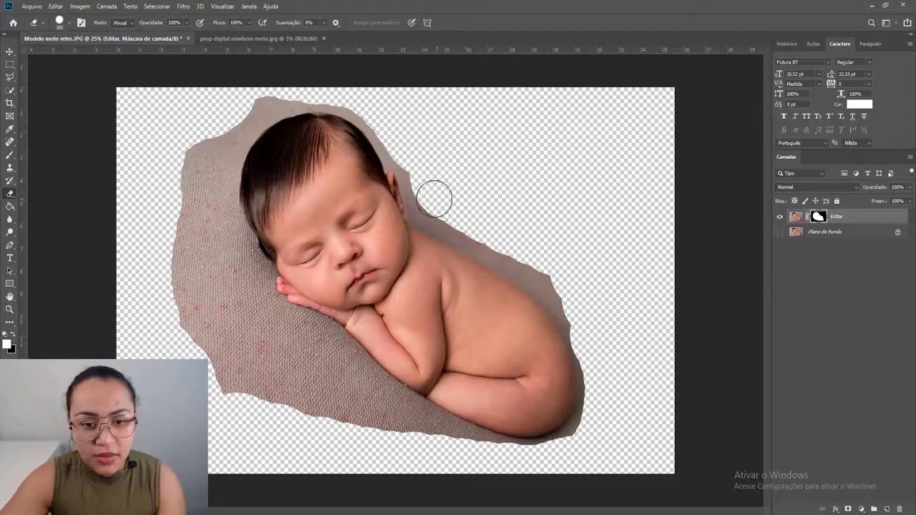
mouse_move(388, 113)
left_mouse_down()
mouse_move(368, 100)
mouse_move(295, 95)
mouse_move(239, 113)
mouse_move(184, 210)
mouse_move(208, 192)
mouse_move(245, 106)
mouse_move(217, 188)
mouse_move(231, 271)
mouse_move(188, 300)
mouse_move(215, 297)
left_mouse_up()
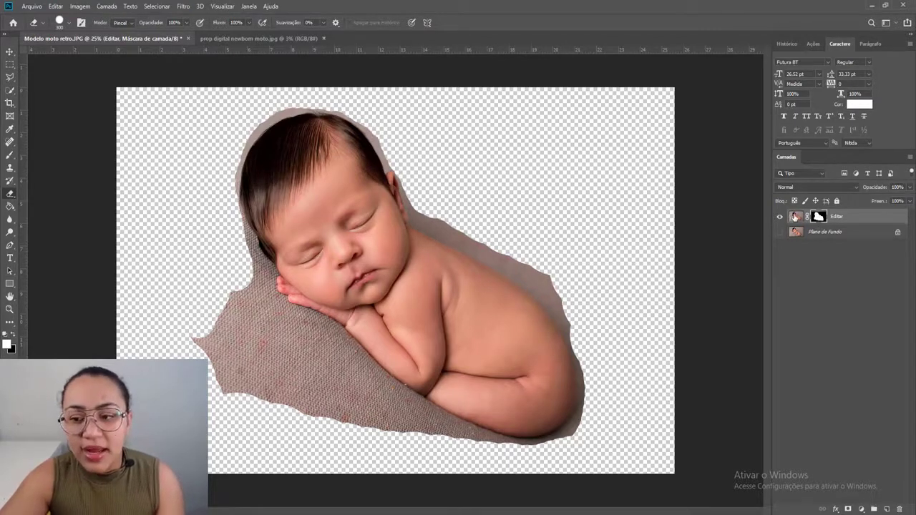
Target the Editar layer's mask and erase the backdrop strip along the baby's back up to the neck.
double_click(793, 219)
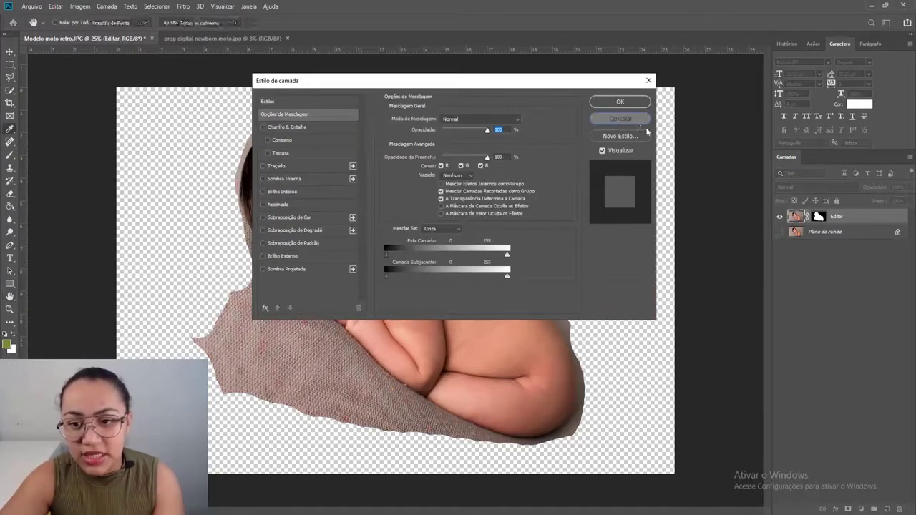
left_click(618, 120)
left_click(818, 216)
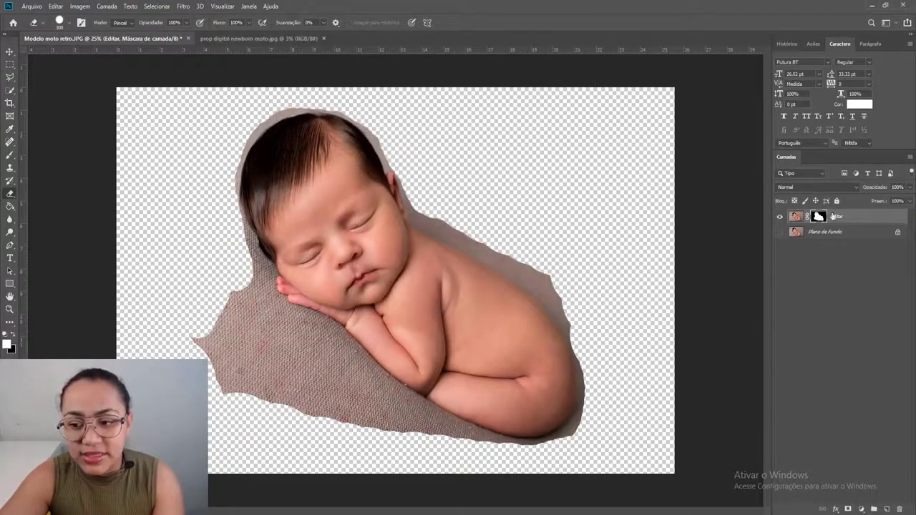
mouse_move(582, 317)
left_mouse_down()
mouse_move(547, 274)
mouse_move(453, 211)
left_mouse_up()
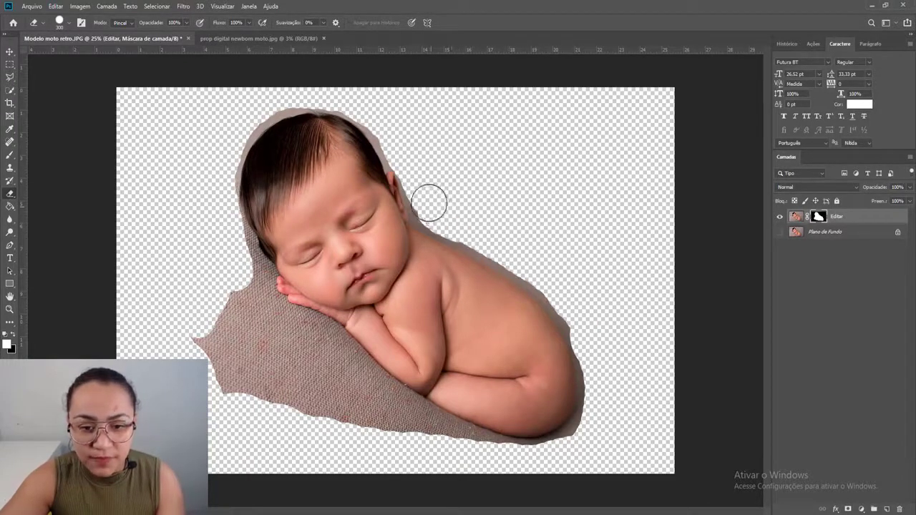
Reduce the eraser to size 50 or smaller and mask out the backdrop along the outer edge of the baby's ear.
scroll(447, 215, "up", 1)
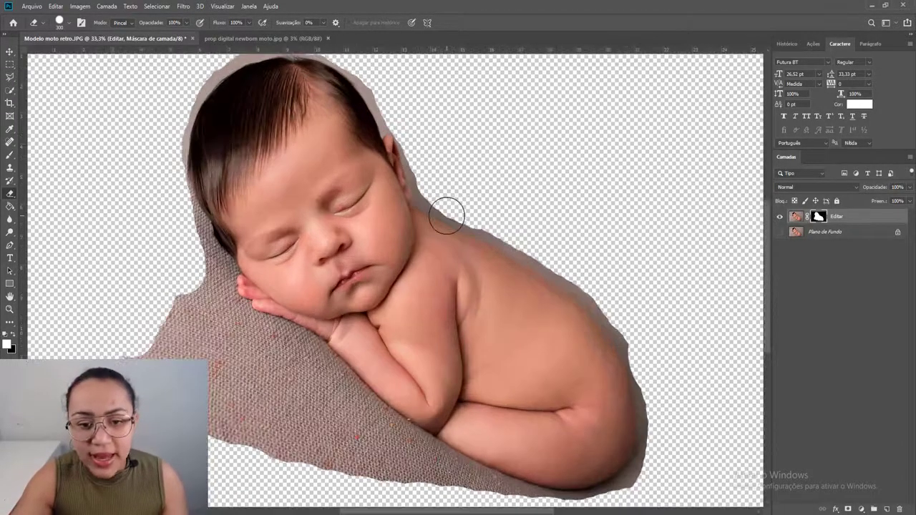
key("bracketleft")
key("bracketleft")
key("bracketleft")
key("bracketleft")
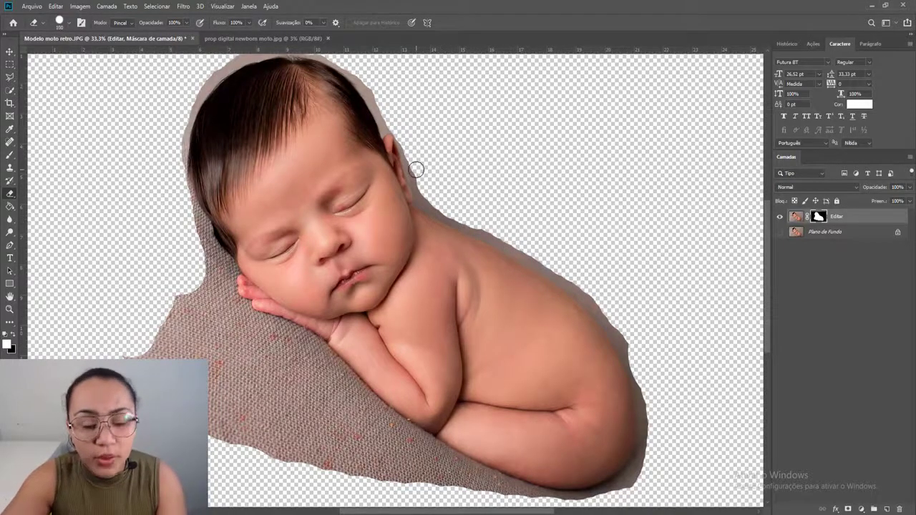
scroll(416, 170, "up", 1)
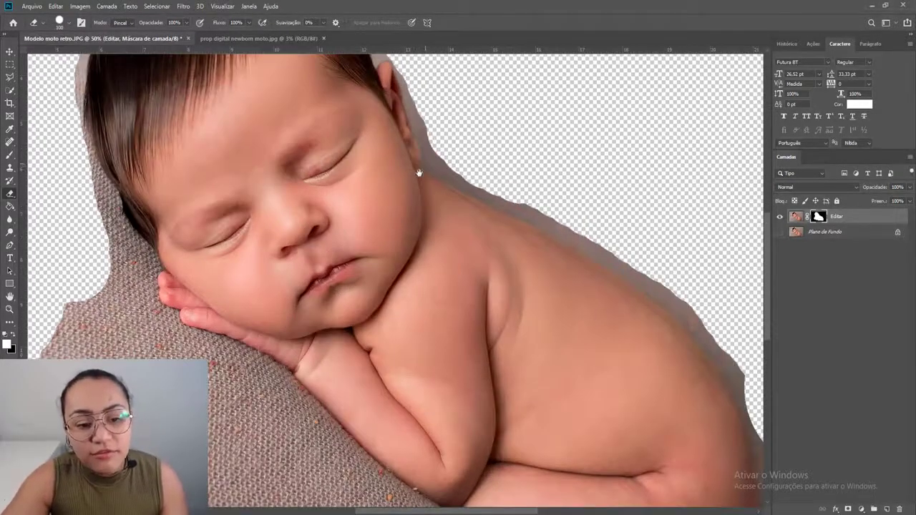
left_click_drag(420, 172, 401, 291)
scroll(402, 292, "up", 2)
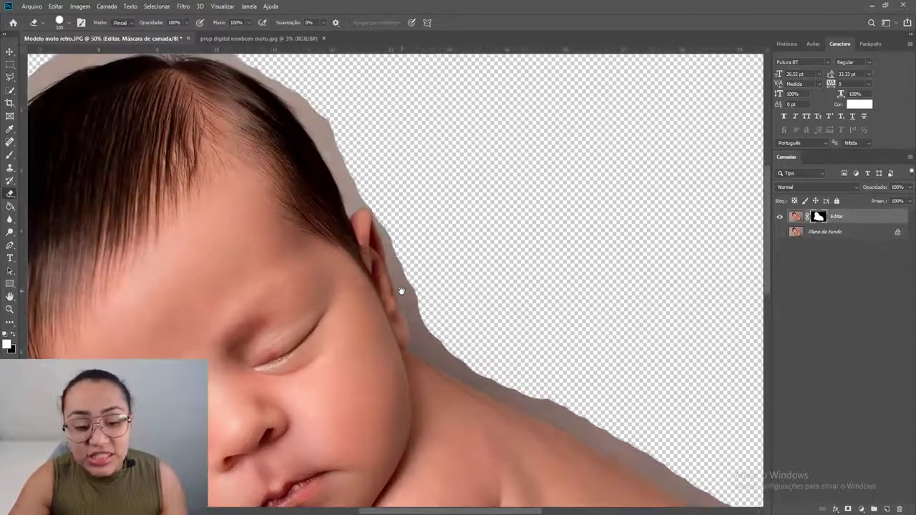
key("bracketleft")
key("bracketleft")
key("bracketleft")
key("bracketleft")
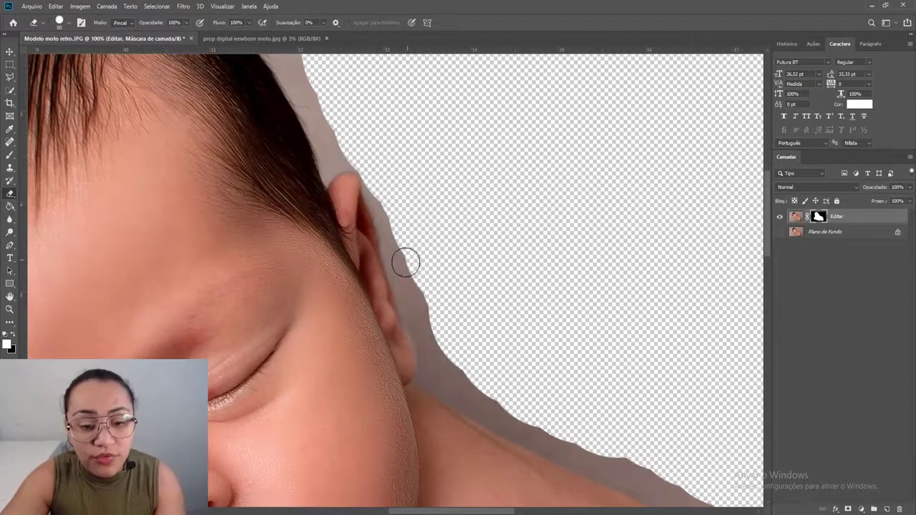
mouse_move(405, 262)
left_mouse_down()
mouse_move(398, 258)
mouse_move(384, 221)
left_mouse_up()
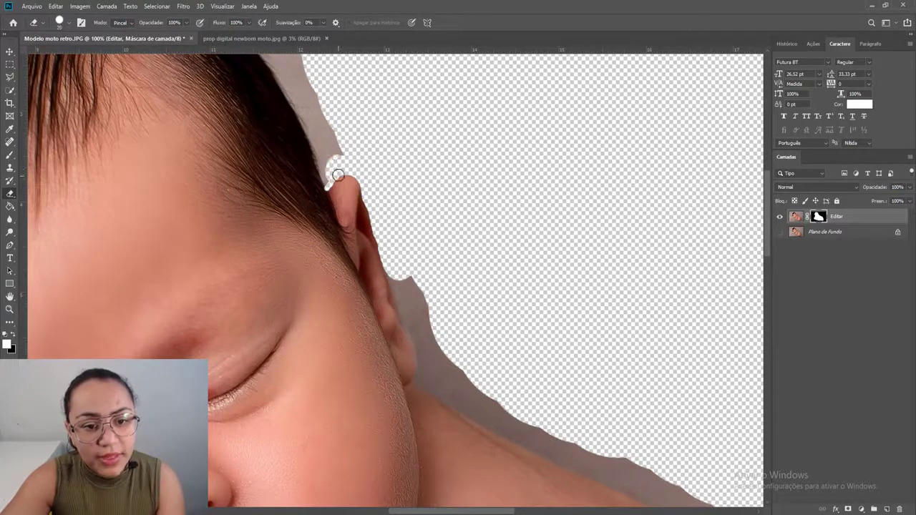
key("x")
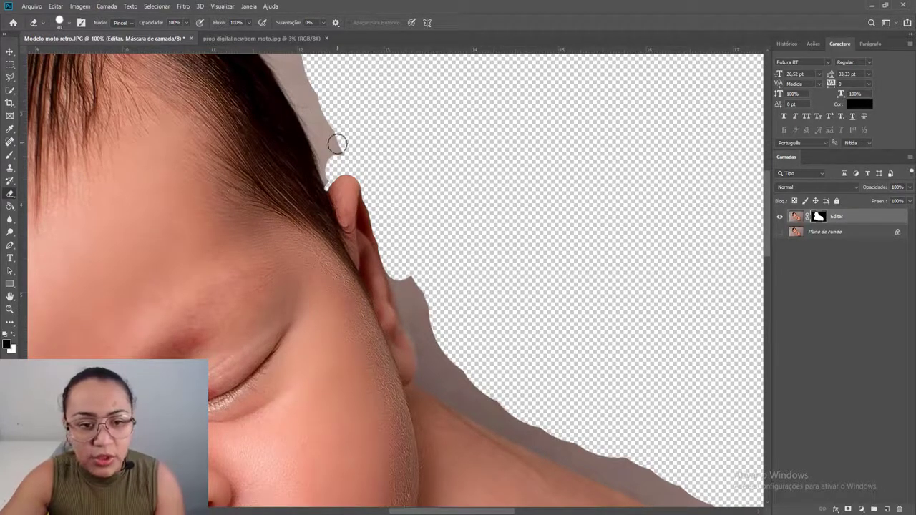
mouse_move(337, 144)
left_mouse_down()
mouse_move(330, 121)
mouse_move(338, 145)
mouse_move(330, 157)
mouse_move(343, 151)
mouse_move(331, 103)
mouse_move(335, 152)
mouse_move(326, 151)
mouse_move(319, 116)
mouse_move(327, 169)
mouse_move(317, 164)
mouse_move(405, 171)
mouse_move(325, 180)
mouse_move(395, 159)
mouse_move(340, 206)
mouse_move(305, 145)
mouse_move(353, 201)
mouse_move(296, 166)
mouse_move(366, 162)
mouse_move(380, 172)
mouse_move(268, 178)
mouse_move(322, 175)
mouse_move(259, 176)
mouse_move(331, 177)
mouse_move(241, 164)
left_mouse_up()
key("x")
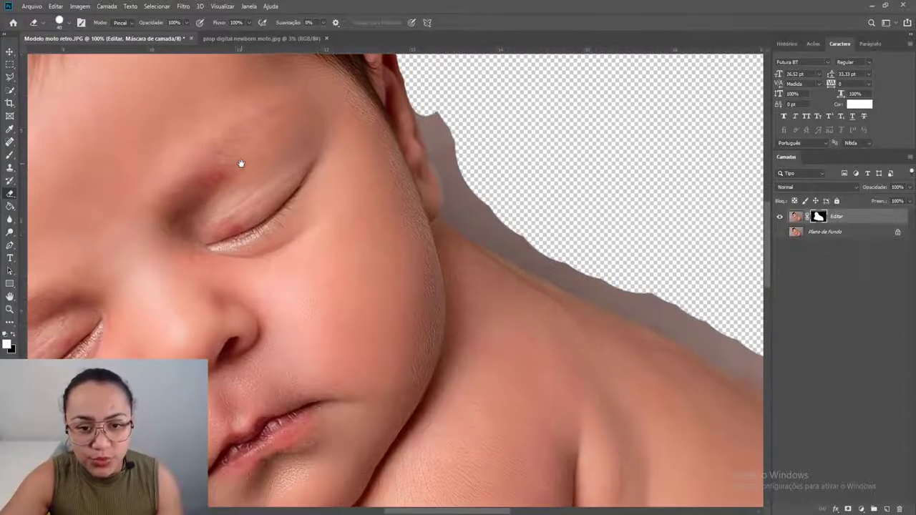
Mask out the backdrop beside the baby's ear and down toward the earlobe with the size 40 eraser.
mouse_move(424, 97)
left_mouse_down()
mouse_move(443, 123)
mouse_move(425, 106)
mouse_move(438, 137)
mouse_move(423, 107)
left_mouse_up()
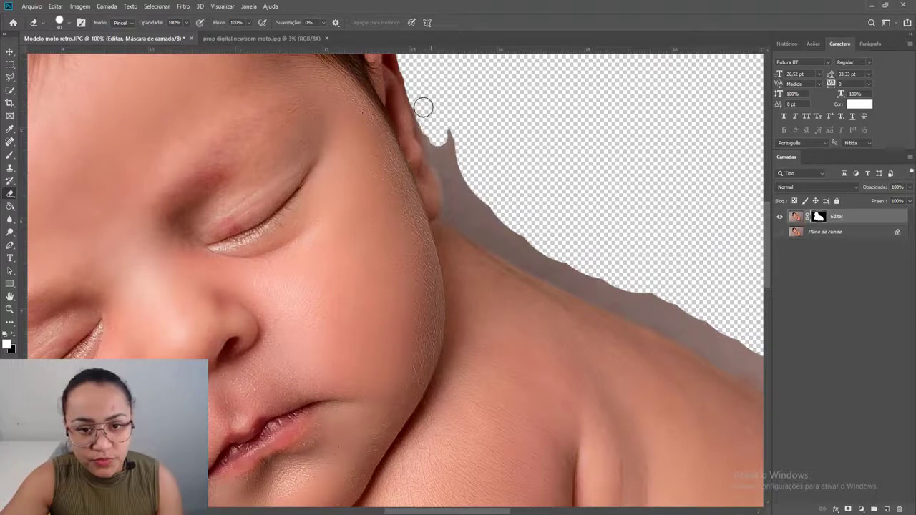
mouse_move(431, 139)
left_mouse_down()
mouse_move(457, 192)
mouse_move(452, 131)
left_mouse_up()
left_click_drag(460, 183, 415, 153)
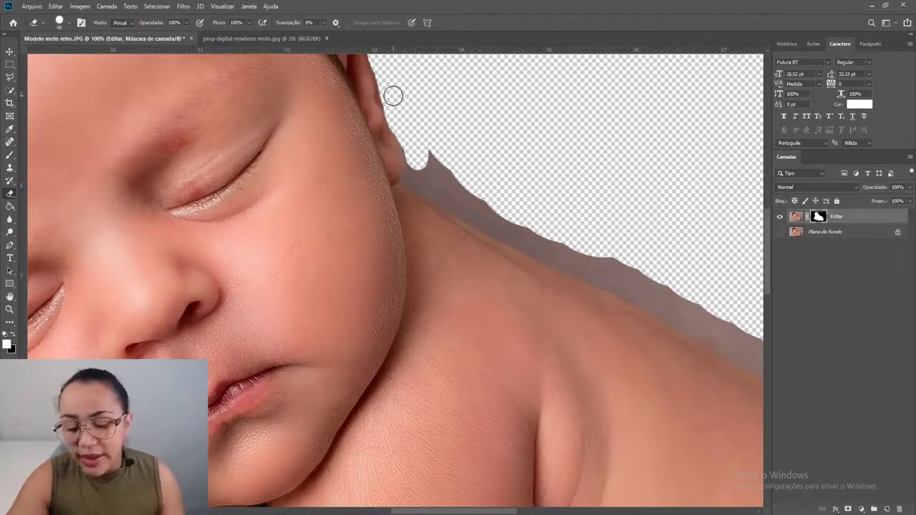
Reduce the eraser to size 15 and mask out the backdrop closely around the earlobe where it meets the shoulder.
scroll(393, 96, "up", 3)
scroll(403, 202, "up", 5)
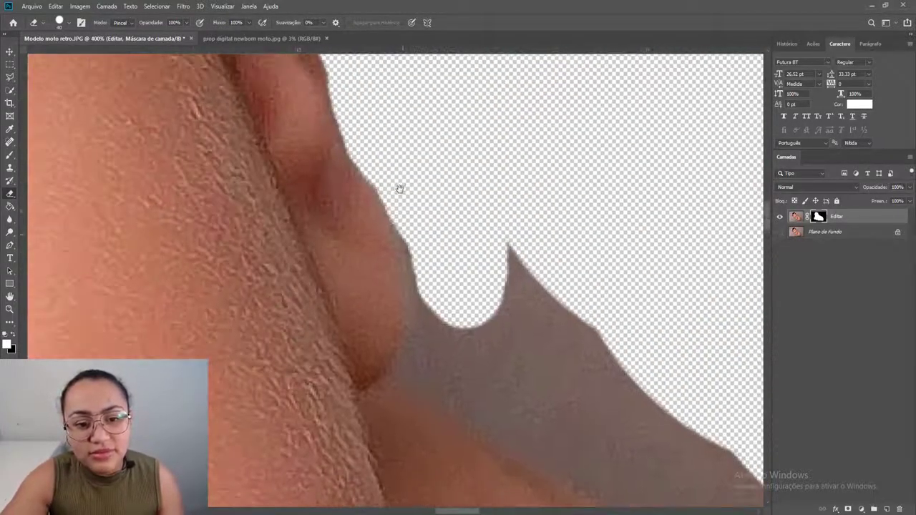
key("bracketleft")
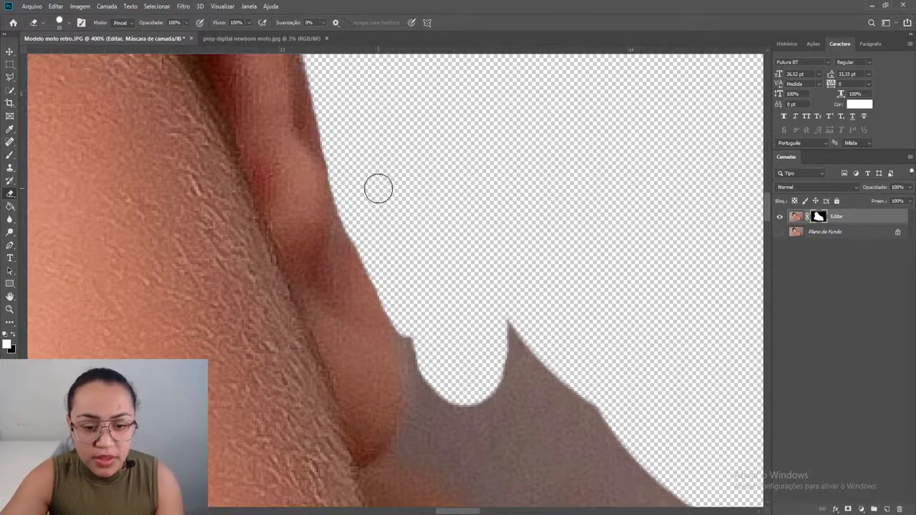
scroll(376, 188, "down", 3)
mouse_move(372, 190)
left_mouse_down()
mouse_move(386, 266)
mouse_move(359, 166)
mouse_move(397, 271)
mouse_move(387, 255)
mouse_move(382, 287)
mouse_move(372, 301)
mouse_move(381, 268)
mouse_move(366, 307)
mouse_move(441, 326)
mouse_move(393, 266)
left_mouse_up()
scroll(393, 265, "down", 7)
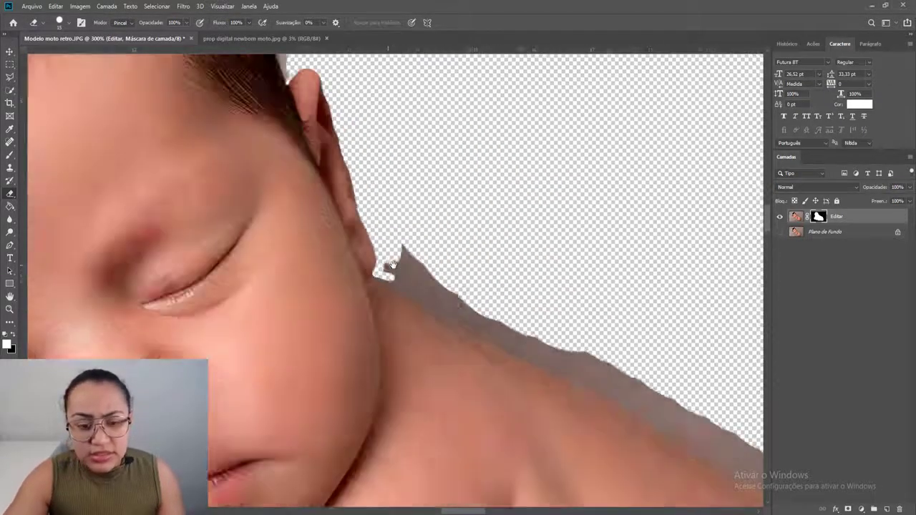
scroll(393, 266, "down", 1)
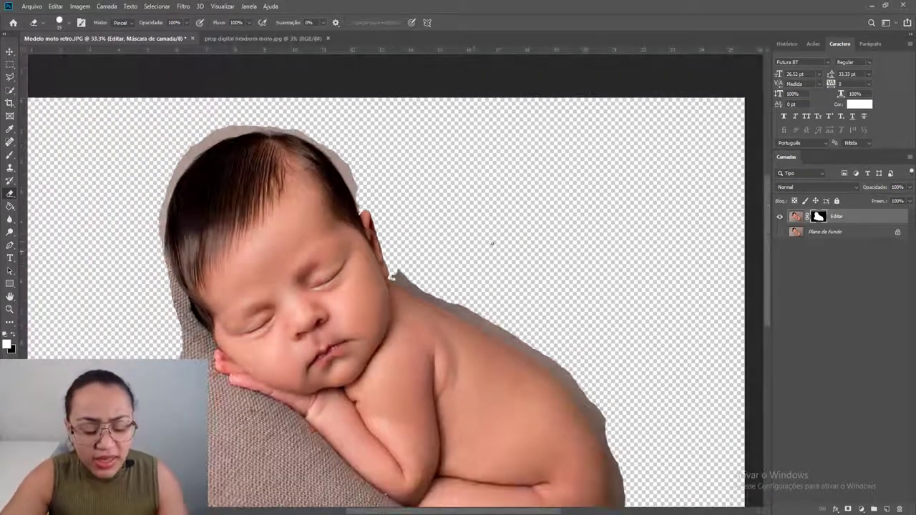
scroll(482, 241, "down", 1)
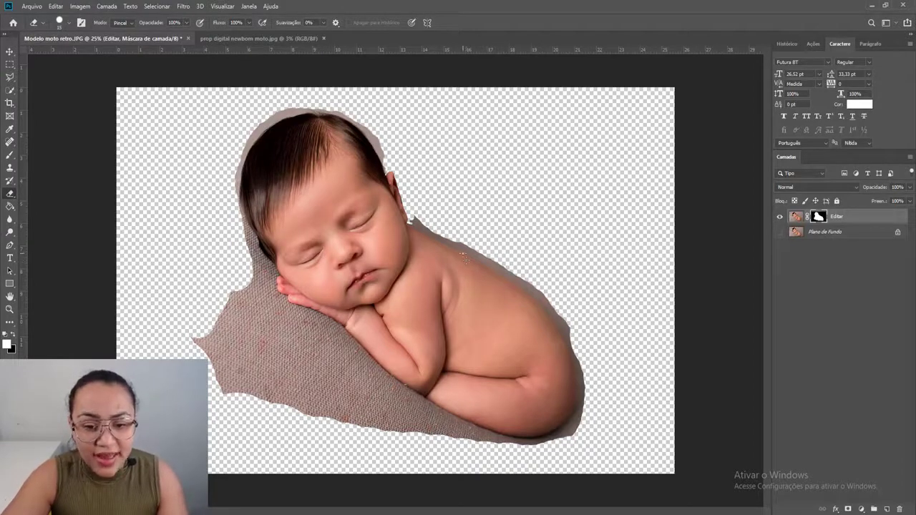
Rotate the canvas view so the baby's head points downward and zoom to 50% on the back and shoulder.
key("r")
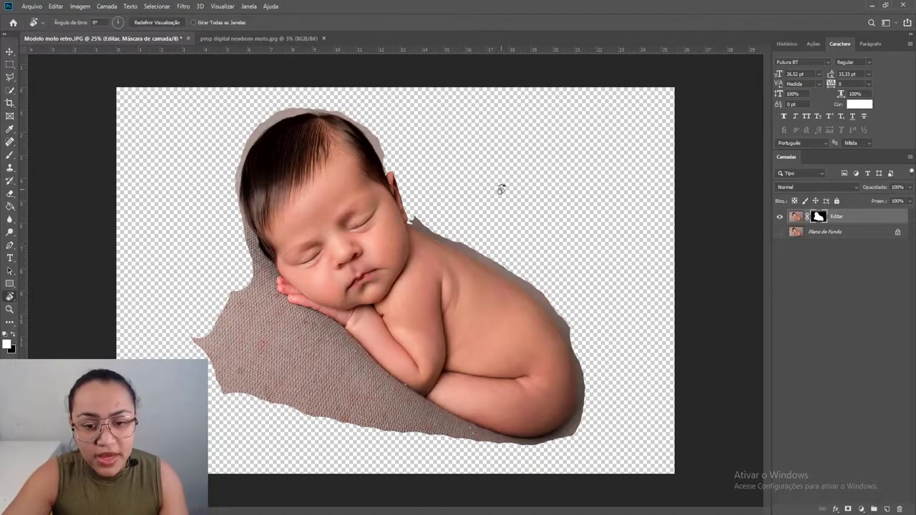
mouse_move(466, 182)
left_mouse_down()
mouse_move(408, 201)
mouse_move(351, 197)
mouse_move(334, 285)
left_mouse_up()
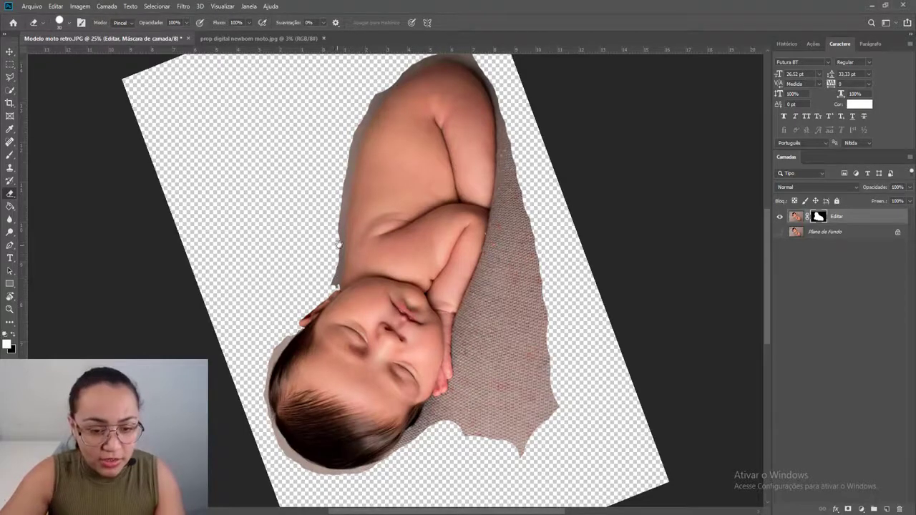
scroll(350, 265, "up", 3)
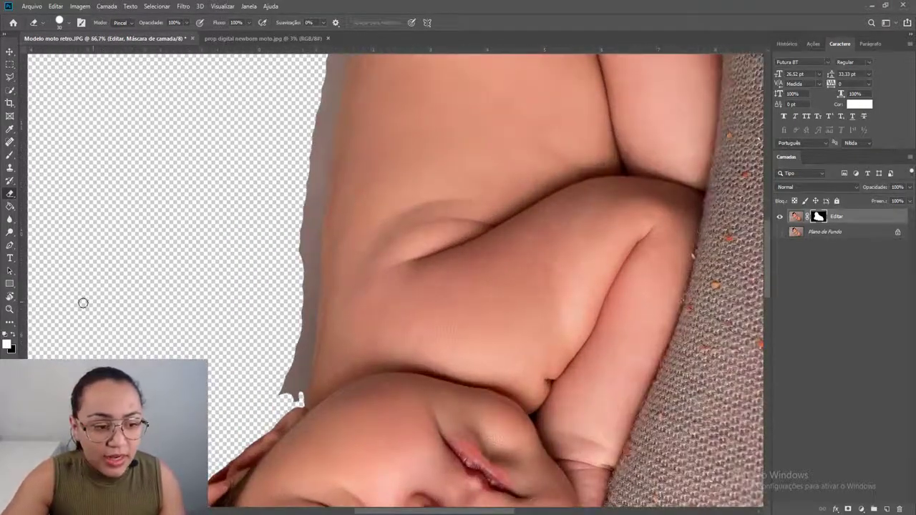
left_click(9, 310)
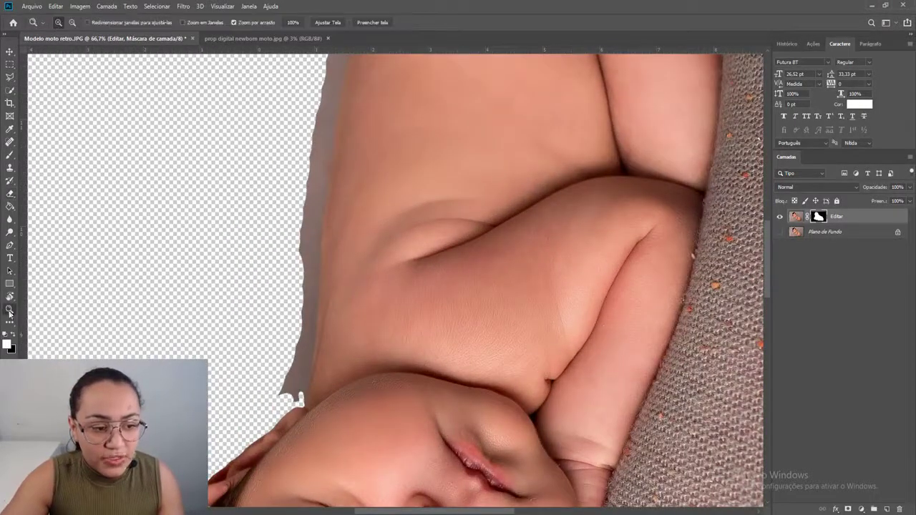
left_click(292, 266)
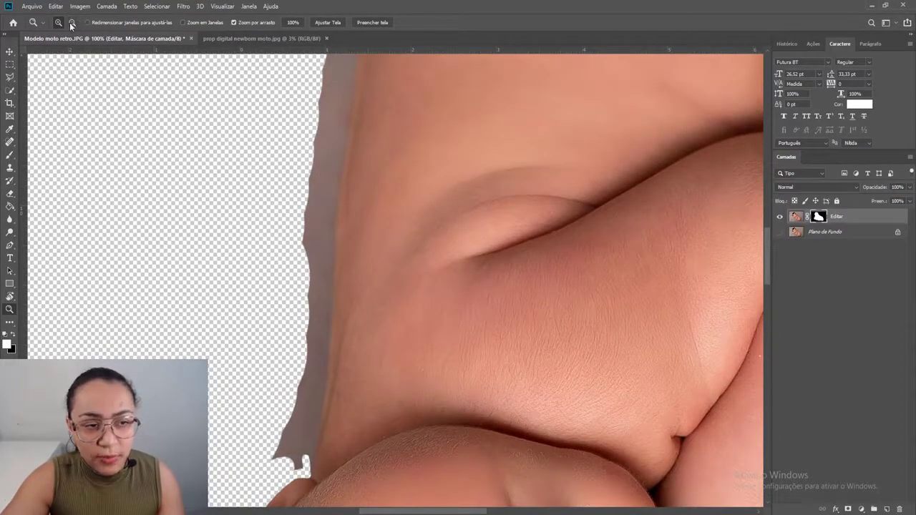
left_click(221, 266, "alt")
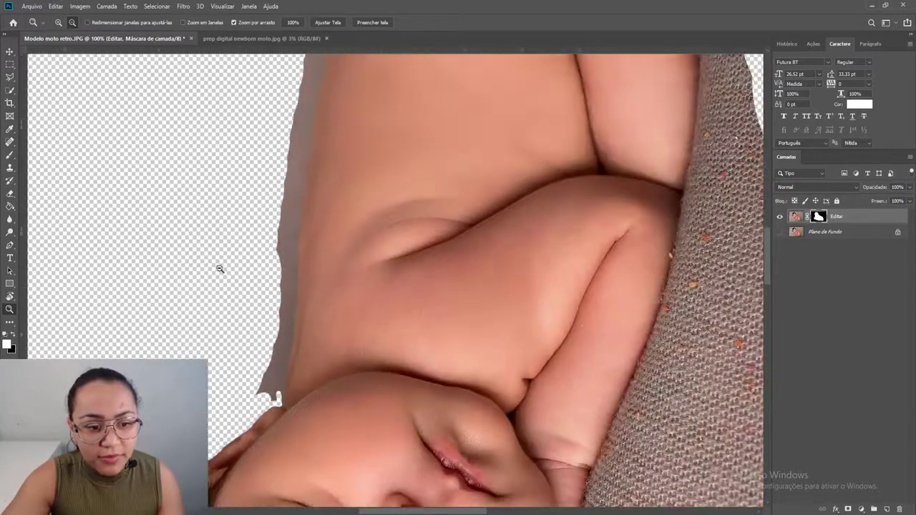
left_click(227, 274, "alt")
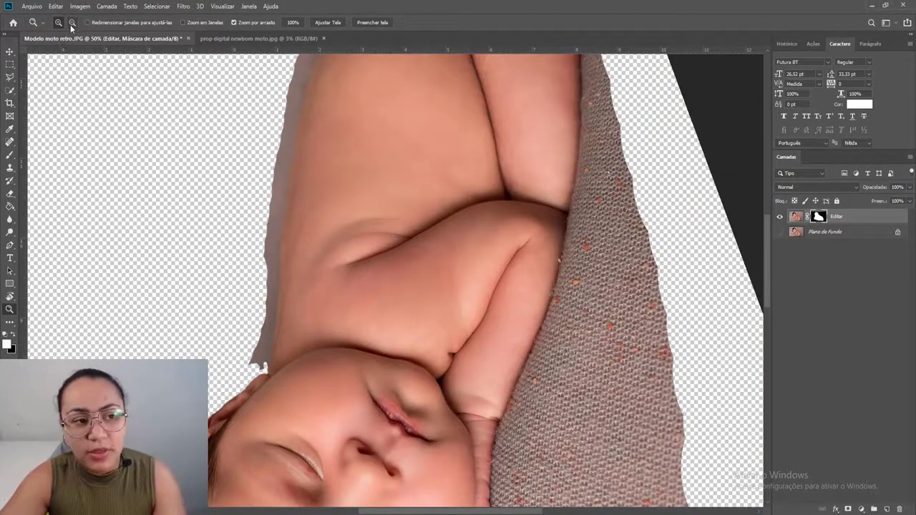
Enlarge the eraser and mask out the backdrop strip from the neck along the baby's shoulder.
key("e")
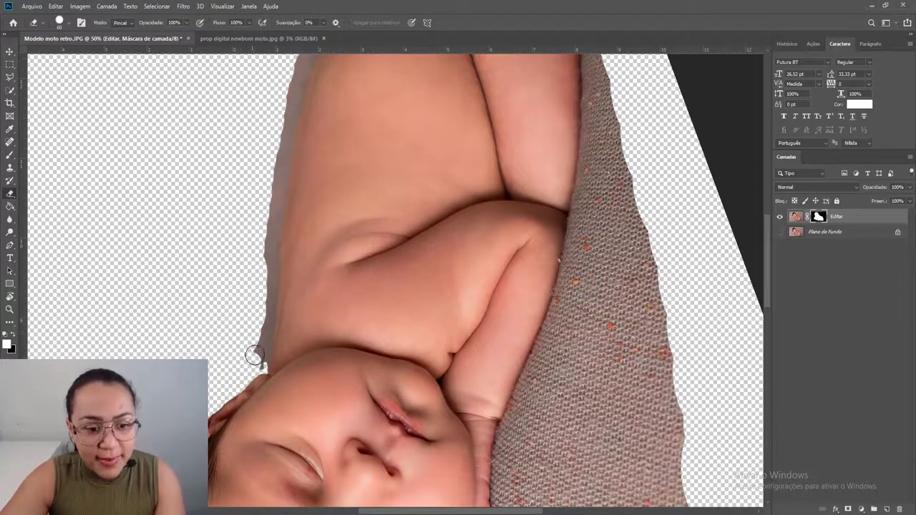
left_click_drag(255, 355, 258, 358)
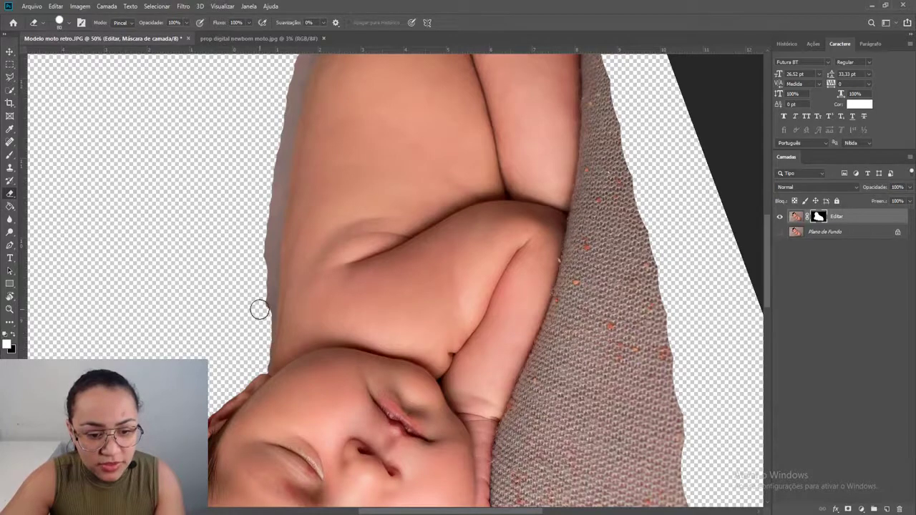
key("ctrl+plus")
key("ctrl+plus")
left_click_drag(260, 298, 372, 252)
mouse_move(251, 328)
left_mouse_down()
mouse_move(257, 294)
mouse_move(251, 354)
mouse_move(257, 287)
mouse_move(242, 417)
mouse_move(252, 377)
left_mouse_up()
Set the eraser to 20 px with 15% hardness for softer mask edges.
key("bracketleft")
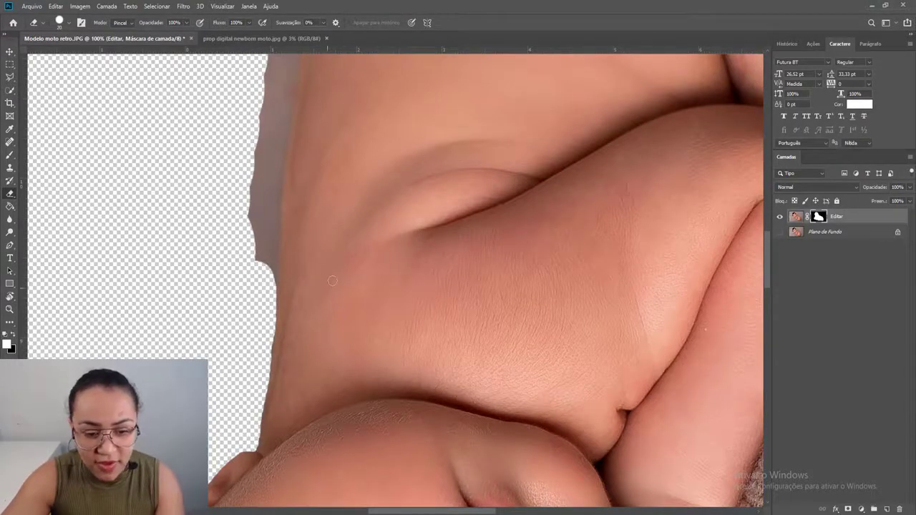
right_click(354, 284)
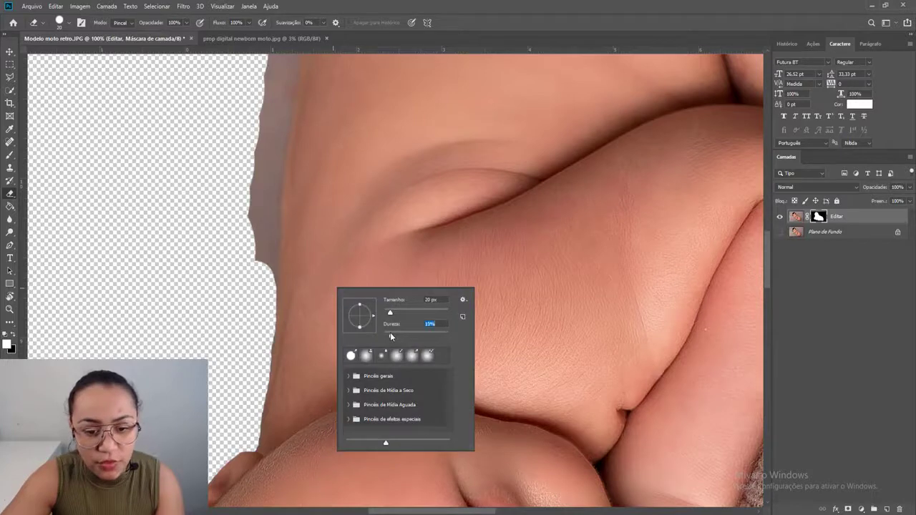
key("Return")
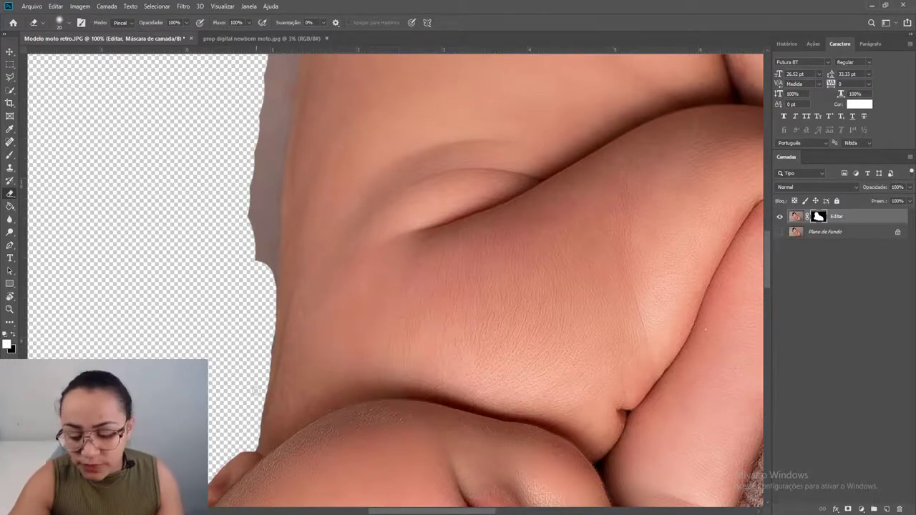
Erase a thin soft line of backdrop along the skin edge from the shoulder up the baby's upper back.
key("ctrl+plus")
left_click_drag(245, 360, 491, 352)
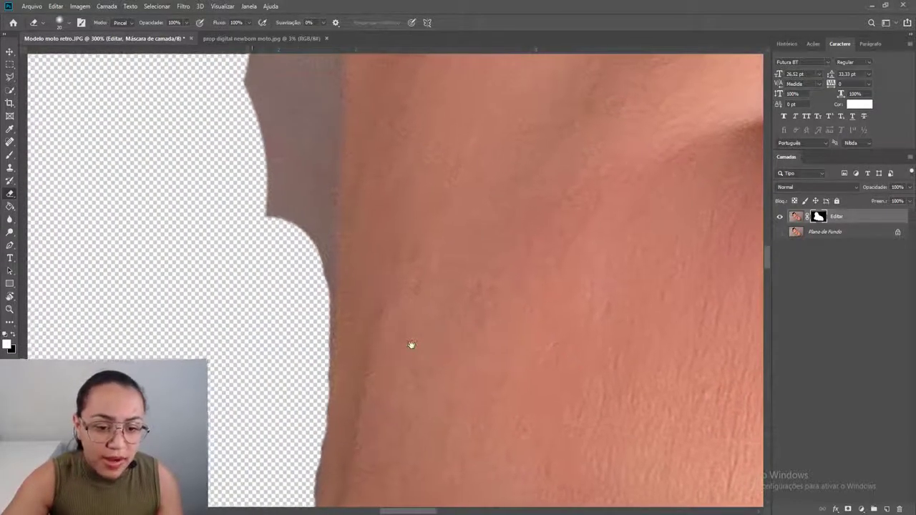
mouse_move(380, 235)
left_mouse_down()
mouse_move(353, 385)
mouse_move(348, 248)
mouse_move(359, 353)
mouse_move(360, 336)
mouse_move(359, 347)
mouse_move(358, 282)
mouse_move(354, 466)
mouse_move(350, 405)
mouse_move(363, 375)
mouse_move(357, 400)
mouse_move(358, 329)
mouse_move(354, 422)
mouse_move(352, 311)
mouse_move(349, 327)
mouse_move(366, 339)
mouse_move(356, 350)
mouse_move(366, 268)
mouse_move(370, 344)
mouse_move(348, 367)
mouse_move(347, 466)
left_mouse_up()
scroll(362, 373, "up", 3)
left_click_drag(357, 329, 378, 336)
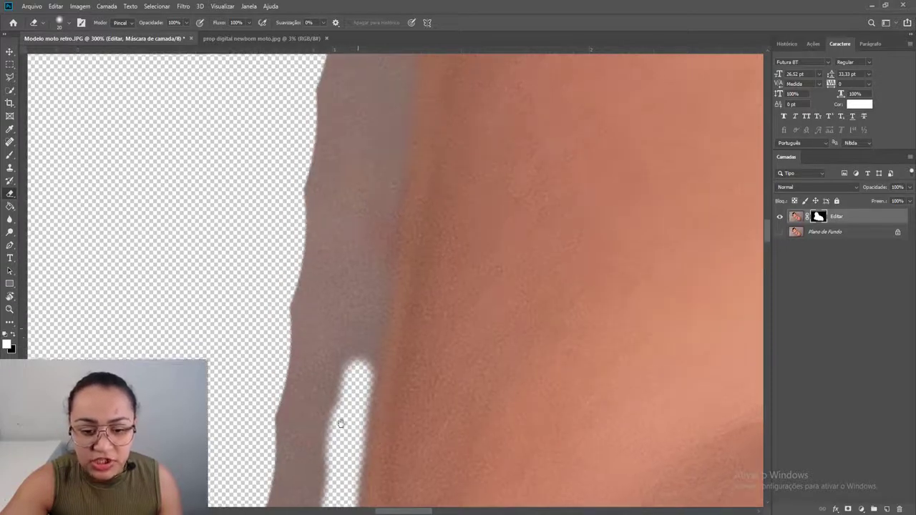
Extend the thin erased line along the skin edge of the middle of the back, undoing imprecise strokes.
mouse_move(371, 419)
left_mouse_down()
mouse_move(381, 272)
mouse_move(398, 277)
mouse_move(389, 345)
mouse_move(374, 369)
mouse_move(391, 256)
left_mouse_up()
key("ctrl+z")
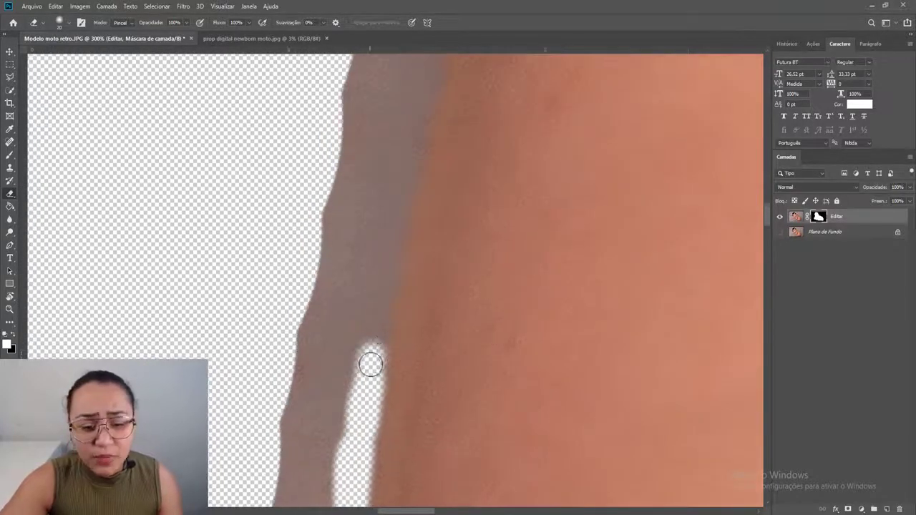
mouse_move(371, 365)
left_mouse_down()
mouse_move(405, 195)
mouse_move(418, 184)
mouse_move(390, 338)
mouse_move(431, 212)
left_mouse_up()
key("ctrl+z")
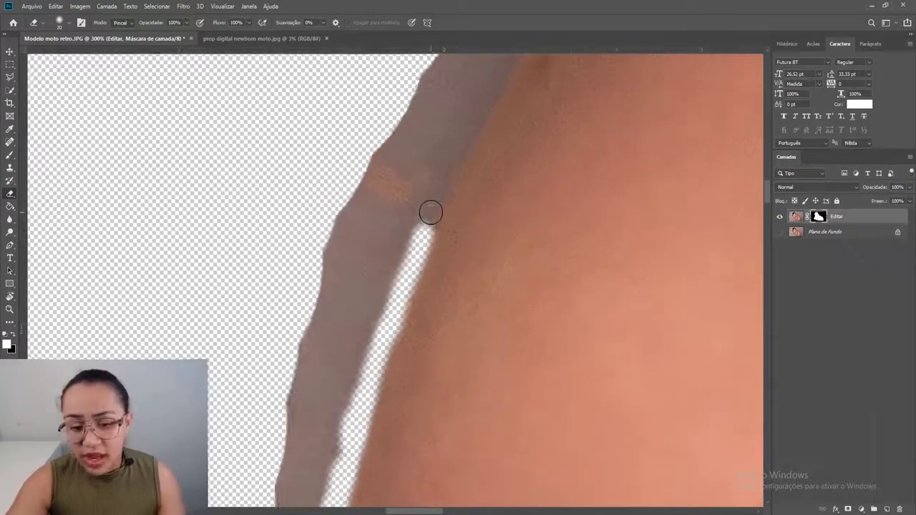
Continue the thin erased line along the lower back and widen it around the curve of the baby's hip.
scroll(431, 212, "down", 3)
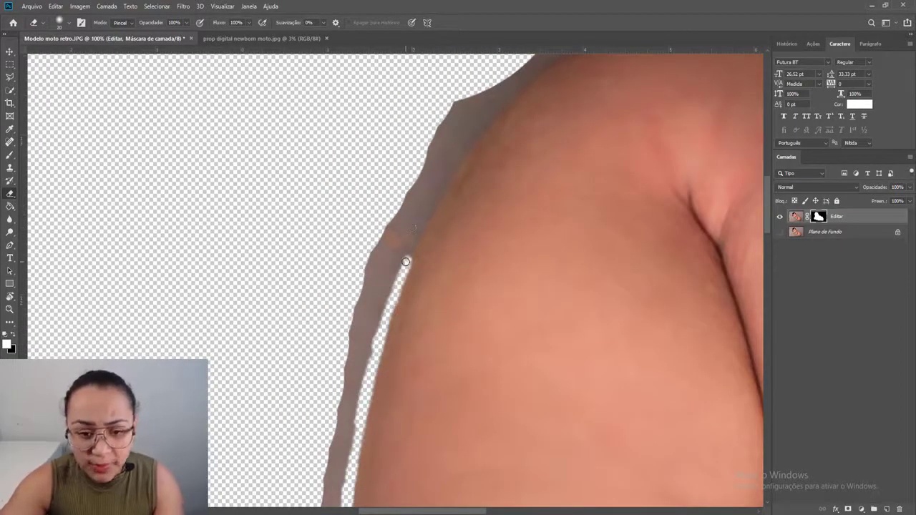
mouse_move(422, 222)
left_mouse_down()
mouse_move(433, 192)
mouse_move(388, 305)
left_mouse_up()
scroll(433, 192, "up", 3)
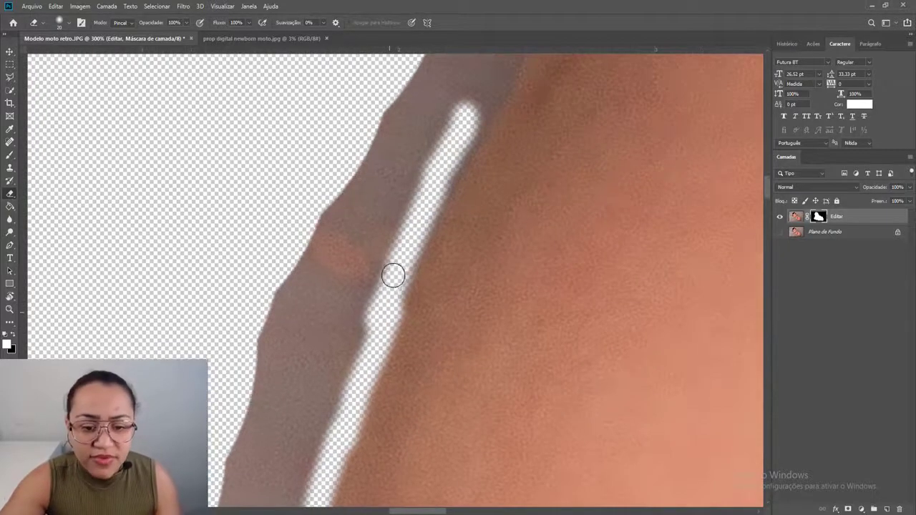
left_click_drag(411, 211, 386, 275)
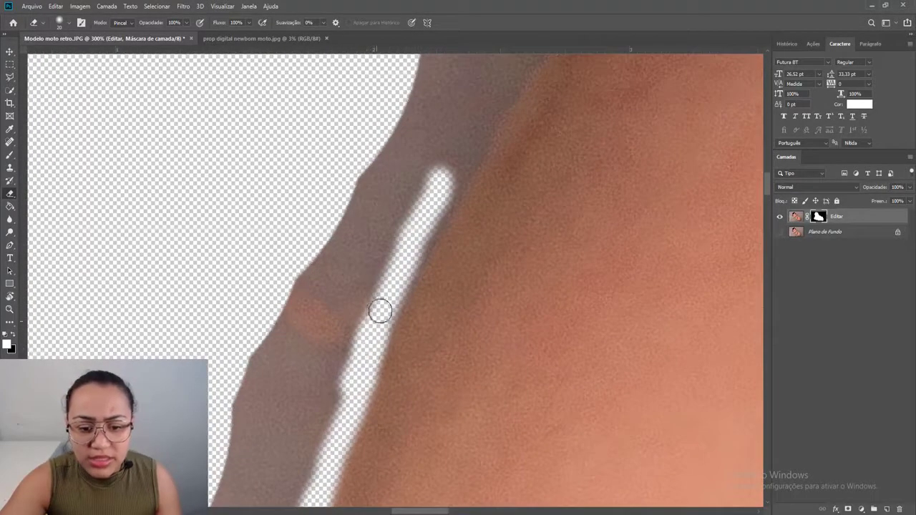
mouse_move(380, 310)
left_mouse_down()
mouse_move(415, 219)
mouse_move(389, 297)
mouse_move(467, 153)
mouse_move(382, 334)
mouse_move(436, 236)
mouse_move(411, 274)
mouse_move(489, 178)
mouse_move(470, 215)
left_mouse_up()
mouse_move(401, 300)
left_mouse_down()
mouse_move(502, 178)
mouse_move(447, 244)
mouse_move(497, 221)
mouse_move(441, 298)
mouse_move(466, 235)
mouse_move(493, 199)
mouse_move(536, 177)
mouse_move(484, 220)
mouse_move(484, 242)
mouse_move(392, 315)
mouse_move(469, 232)
mouse_move(337, 309)
left_mouse_up()
scroll(407, 239, "down", 5)
scroll(407, 239, "left", 3)
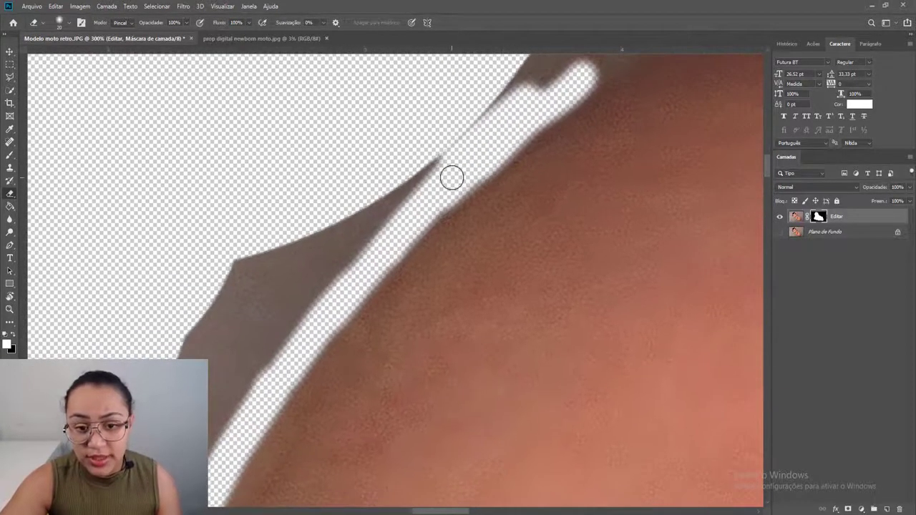
left_click_drag(377, 256, 313, 351)
Mask out the leftover backdrop strip outside the traced line along the baby's back with a size 80 eraser.
scroll(313, 351, "down", 3)
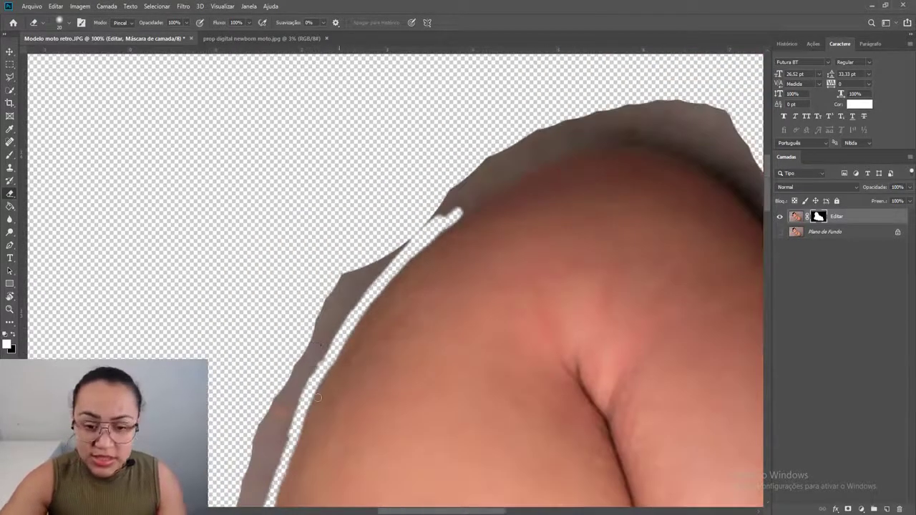
scroll(301, 384, "down", 1)
scroll(336, 366, "down", 3)
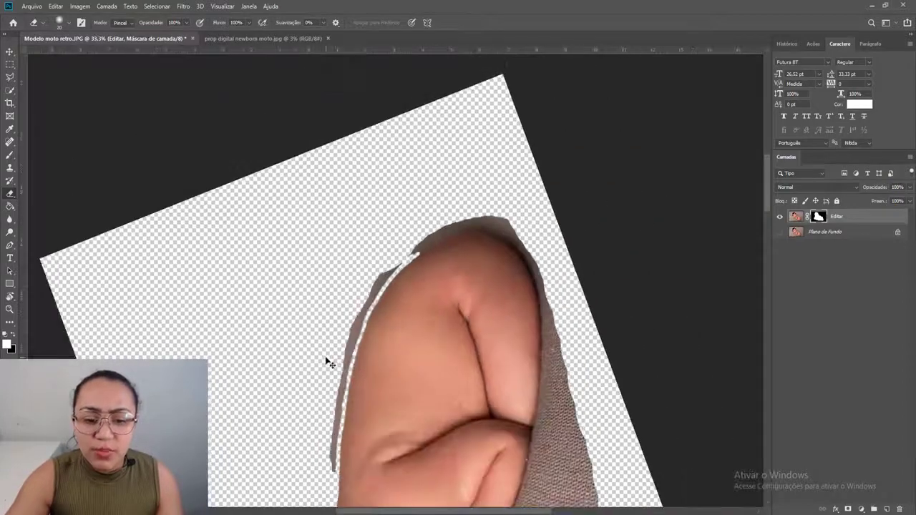
scroll(329, 367, "up", 2)
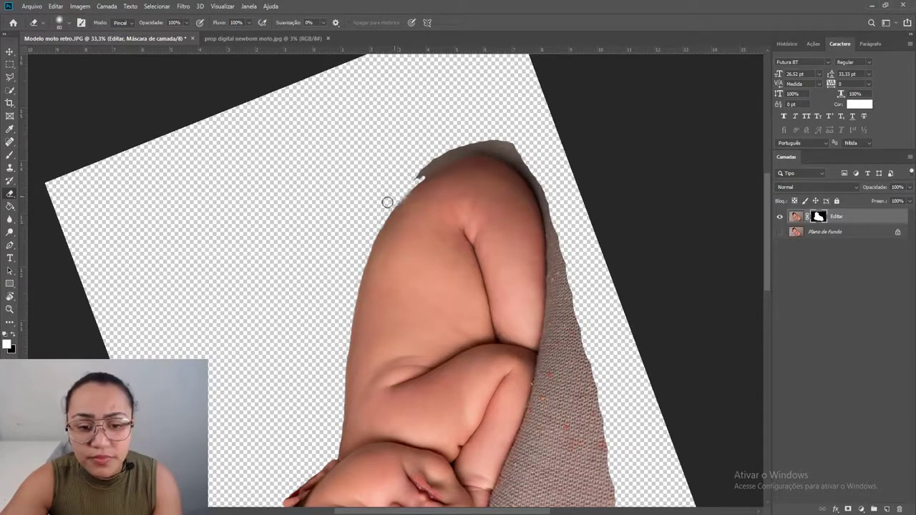
Switch the foreground colour to black to paint some masked backdrop back in beyond the baby's bottom, and return it to white.
key("x")
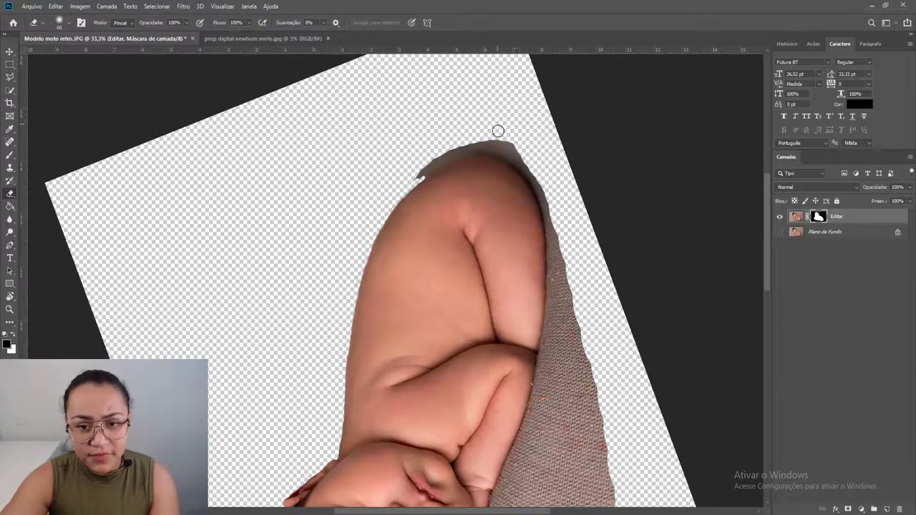
left_click_drag(514, 140, 471, 141)
left_click(14, 335)
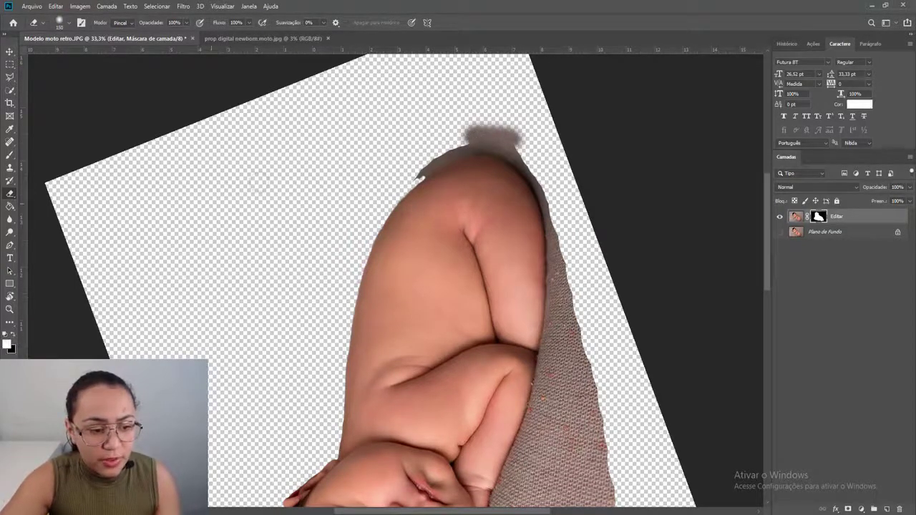
Mask out the backdrop around the baby's bottom and, with the eraser enlarged to size 1000, the outer part of the fabric.
mouse_move(502, 147)
left_mouse_down()
mouse_move(480, 132)
mouse_move(453, 161)
mouse_move(478, 148)
mouse_move(483, 140)
mouse_move(411, 178)
mouse_move(439, 156)
mouse_move(426, 169)
mouse_move(449, 153)
mouse_move(504, 149)
left_mouse_up()
key("bracketleft")
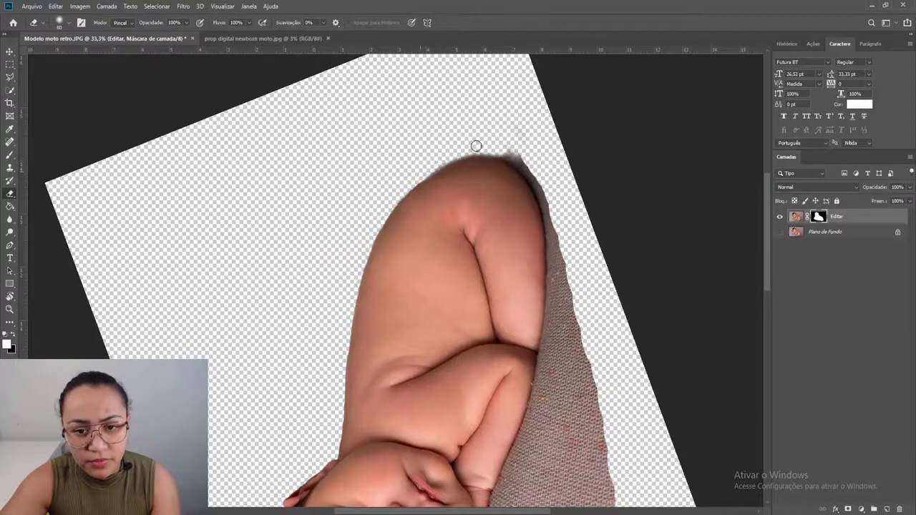
scroll(522, 172, "down", 3)
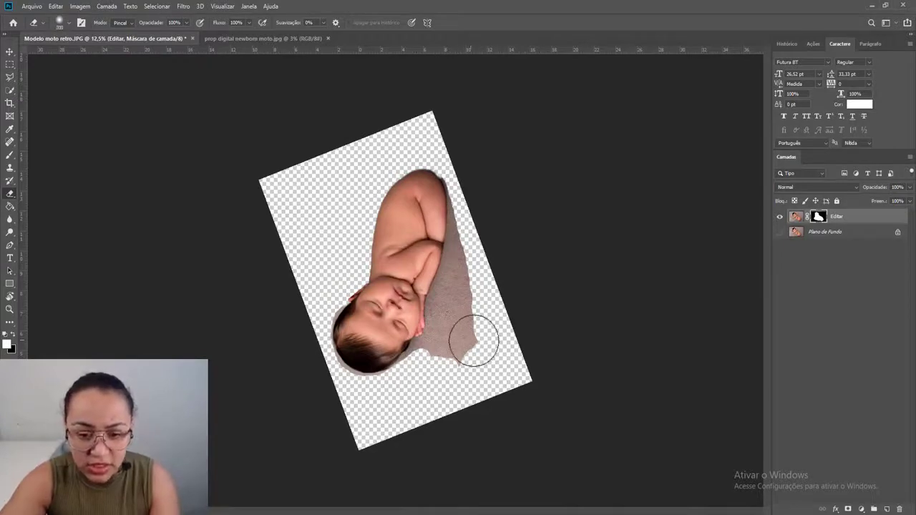
mouse_move(473, 342)
left_mouse_down()
mouse_move(483, 337)
mouse_move(491, 252)
left_mouse_up()
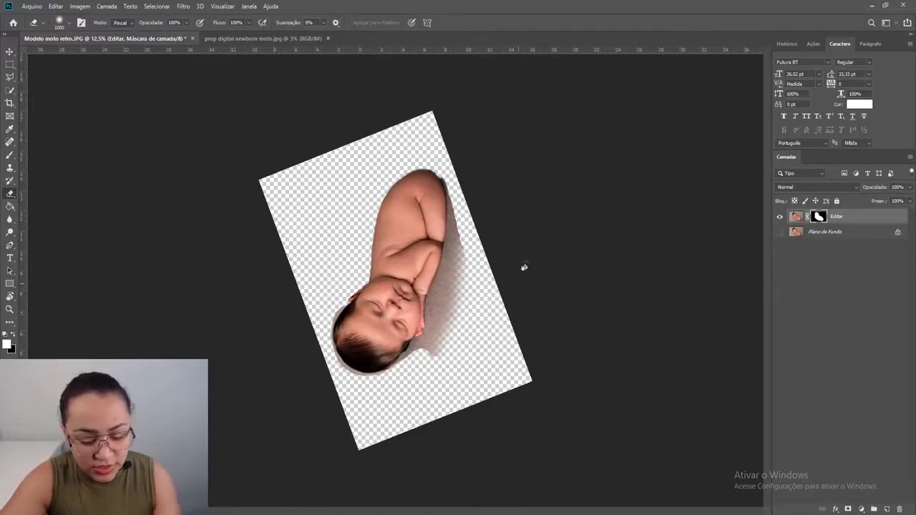
Rotate the canvas view back to upright and return to the Eraser tool on the layer mask.
key("r")
mouse_move(511, 233)
left_mouse_down()
mouse_move(537, 280)
mouse_move(492, 377)
mouse_move(431, 400)
mouse_move(311, 378)
left_mouse_up()
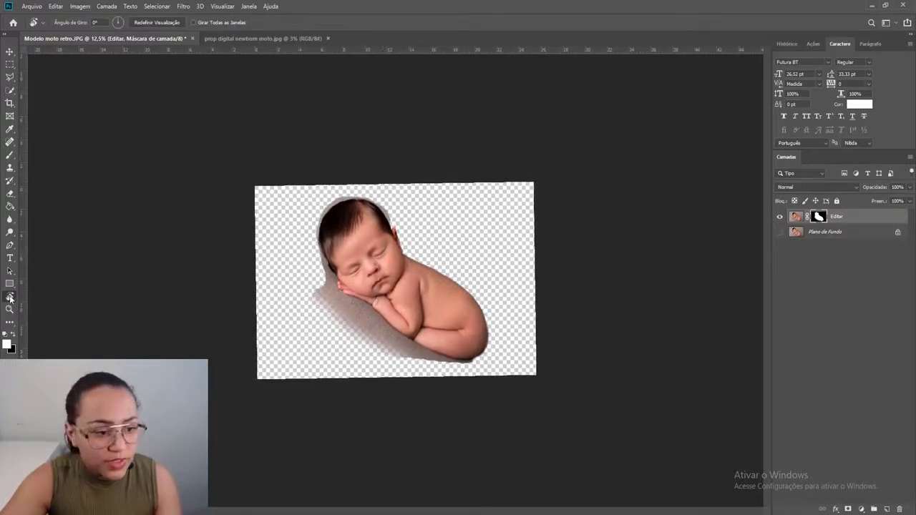
left_click(10, 298)
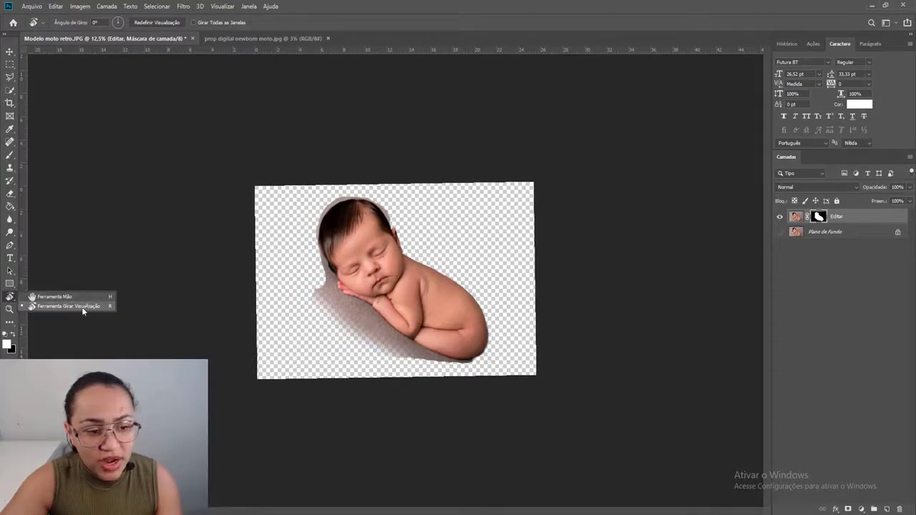
left_click_drag(567, 224, 541, 234)
key("ctrl+plus")
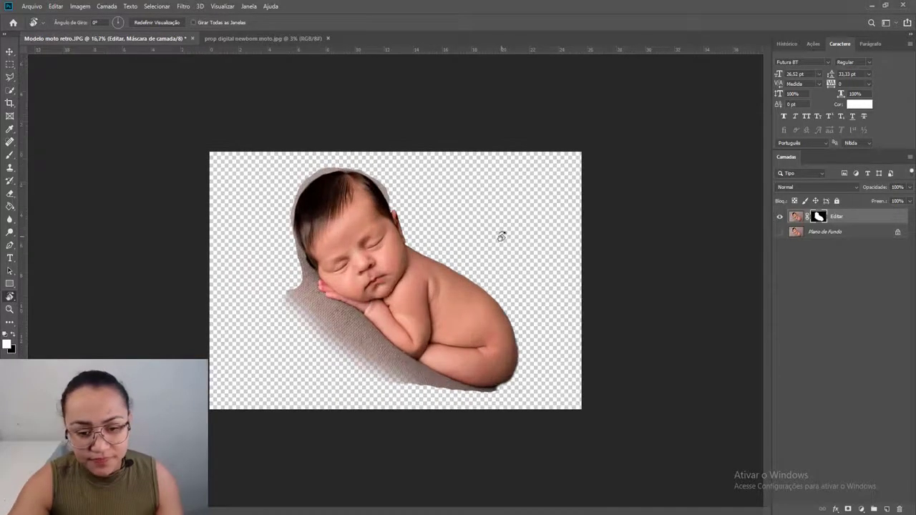
key("e")
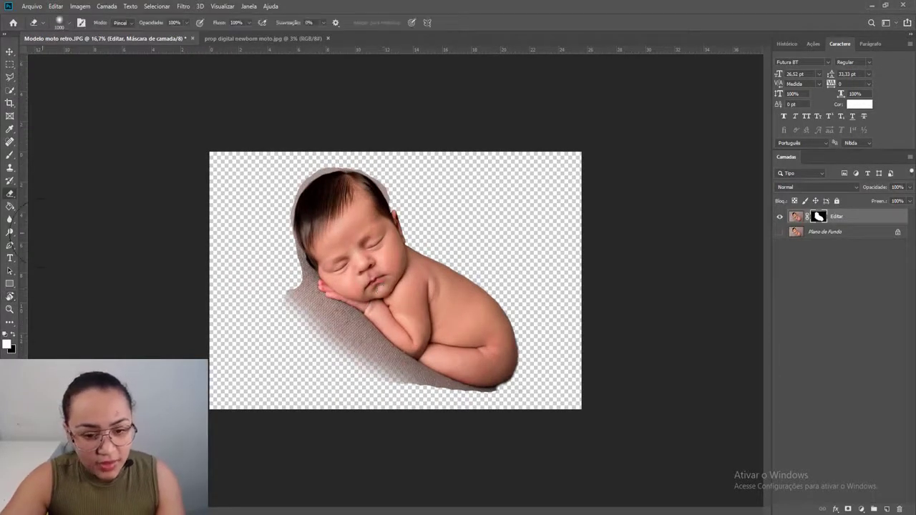
right_click(12, 199)
left_click(47, 195)
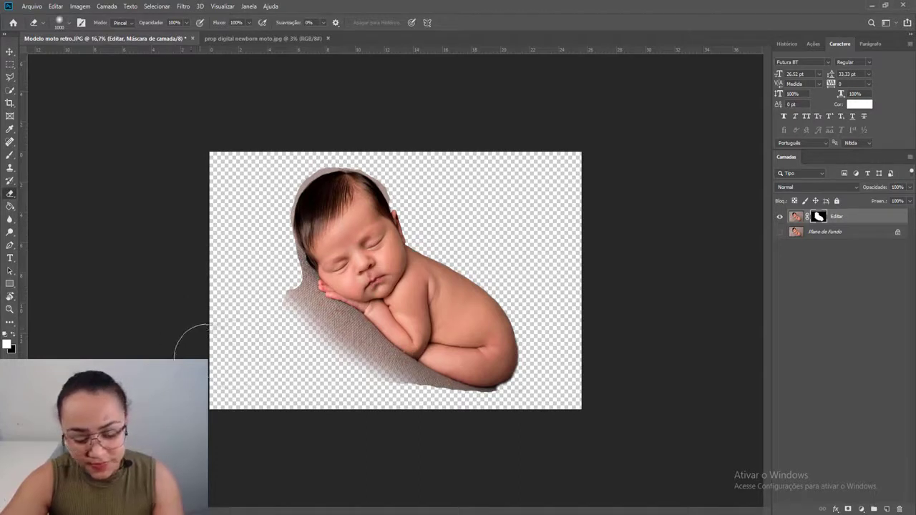
Try masking the fabric below the baby's arm with the eraser enlarged to size 1400, and undo the stroke.
key("bracketright")
key("bracketright")
key("bracketright")
key("bracketright")
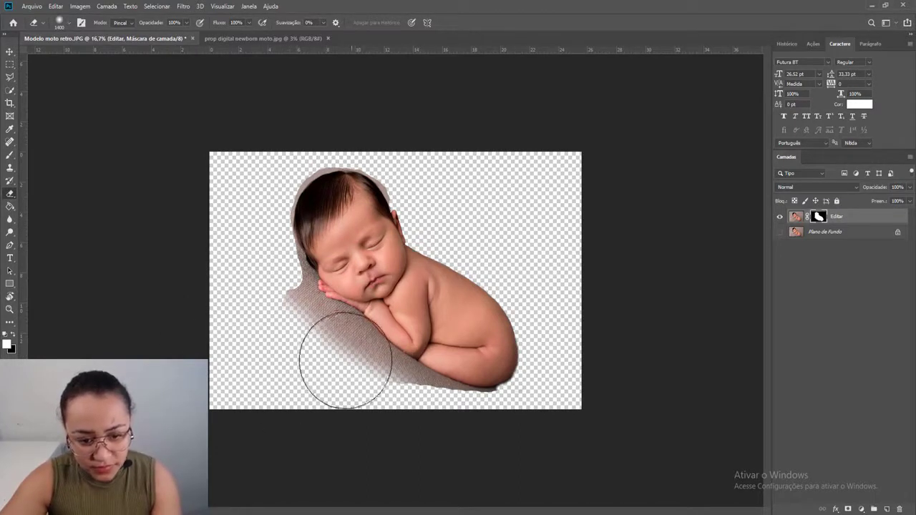
mouse_move(345, 361)
left_mouse_down()
mouse_move(327, 351)
mouse_move(320, 370)
left_mouse_up()
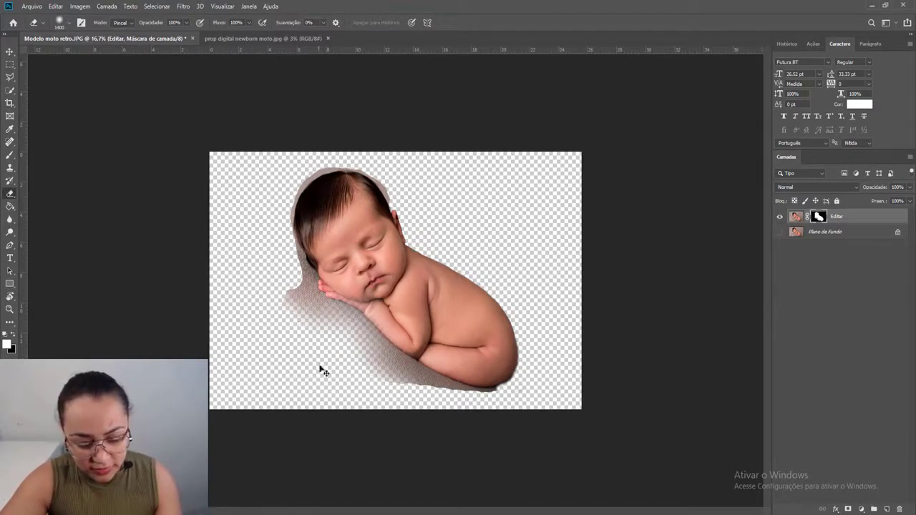
key("ctrl+z")
Mask out the pointed fabric corner beside the baby's hand with the eraser at size 1200.
key("bracketleft")
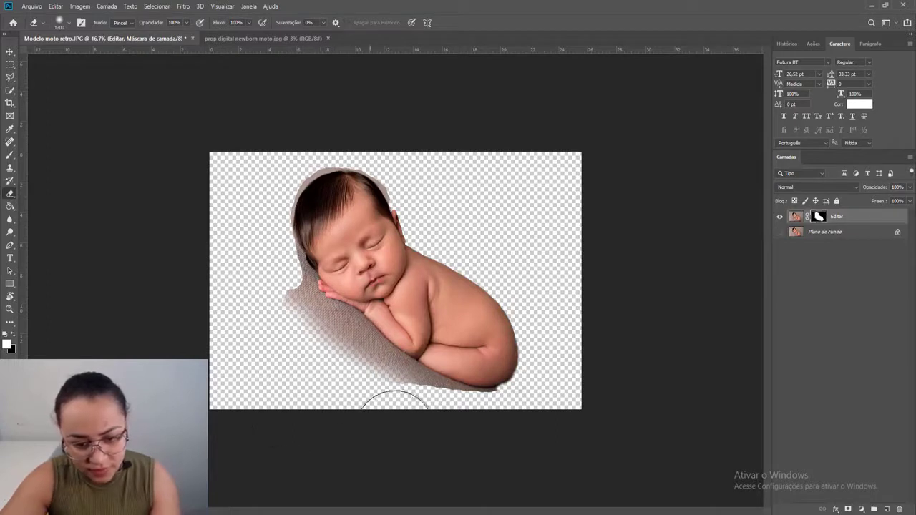
key("bracketleft")
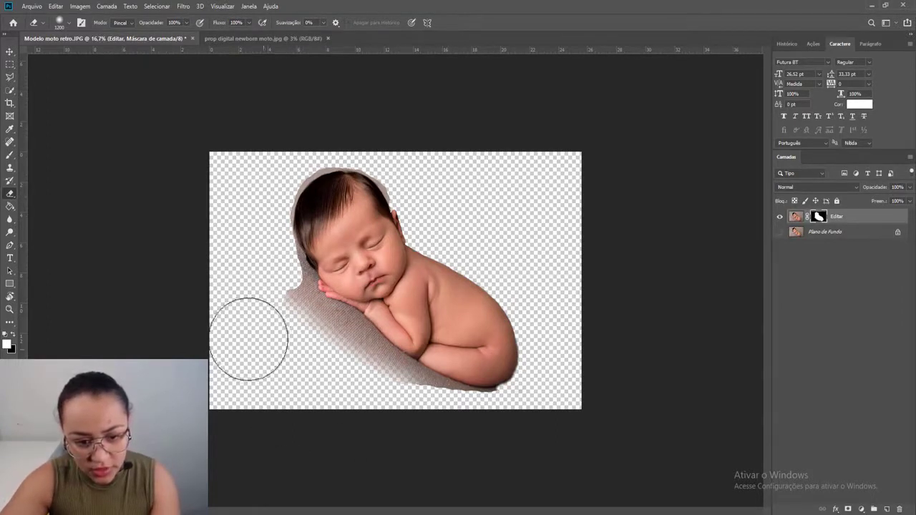
mouse_move(255, 331)
left_mouse_down()
mouse_move(251, 307)
mouse_move(257, 313)
left_mouse_up()
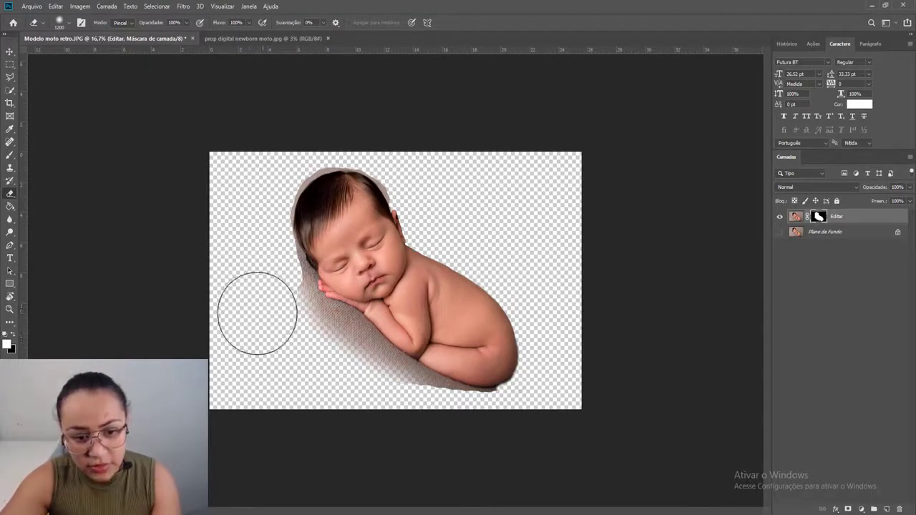
Fade the fabric edge beside the baby's hand and cheek, reducing the soft eraser to size 800 and down to 400.
key("bracketleft")
key("bracketleft")
key("bracketleft")
key("bracketleft")
right_click(306, 312)
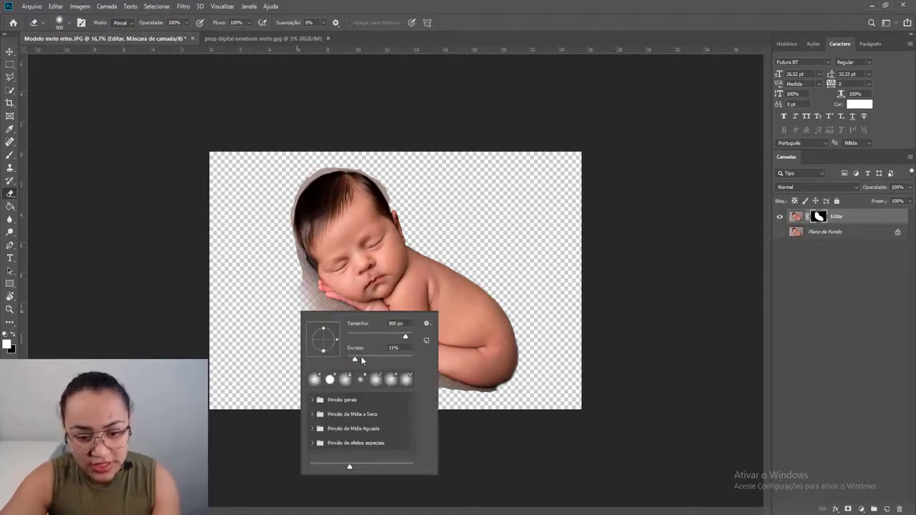
left_click(273, 334)
key("bracketleft")
key("bracketleft")
key("bracketleft")
key("bracketleft")
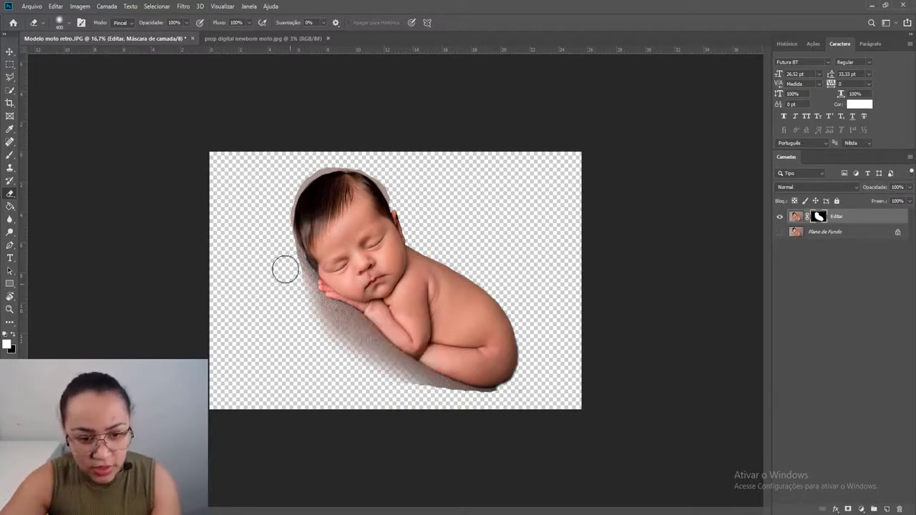
Prepare the eraser for restoring the baby's hip edge: size 175 px, hardness 76%, foreground colour black.
key("bracketleft")
key("bracketleft")
key("bracketleft")
key("x")
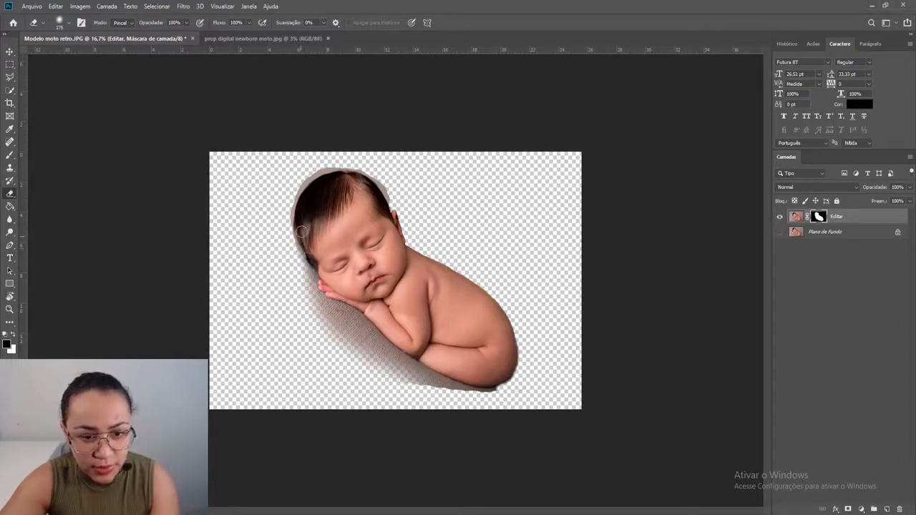
key("ctrl+plus")
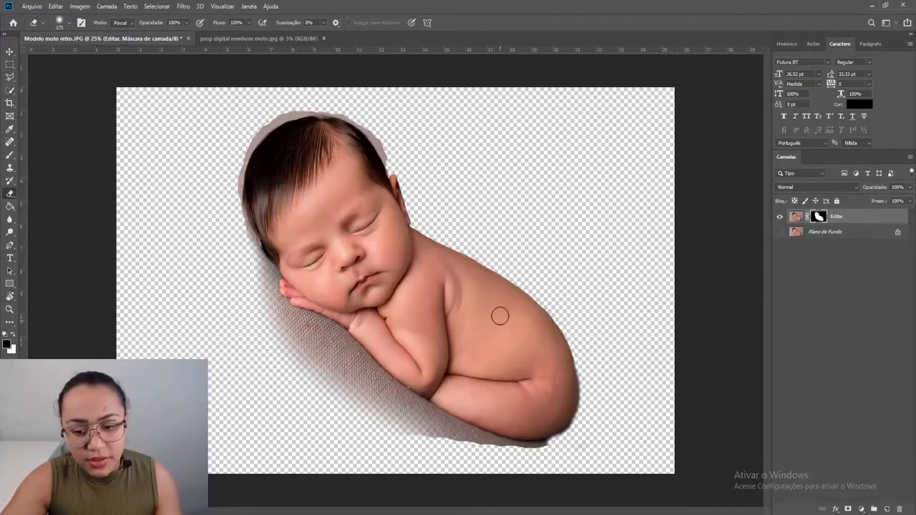
key("ctrl+plus")
key("ctrl+plus")
key("ctrl+plus")
left_click_drag(507, 307, 385, 201)
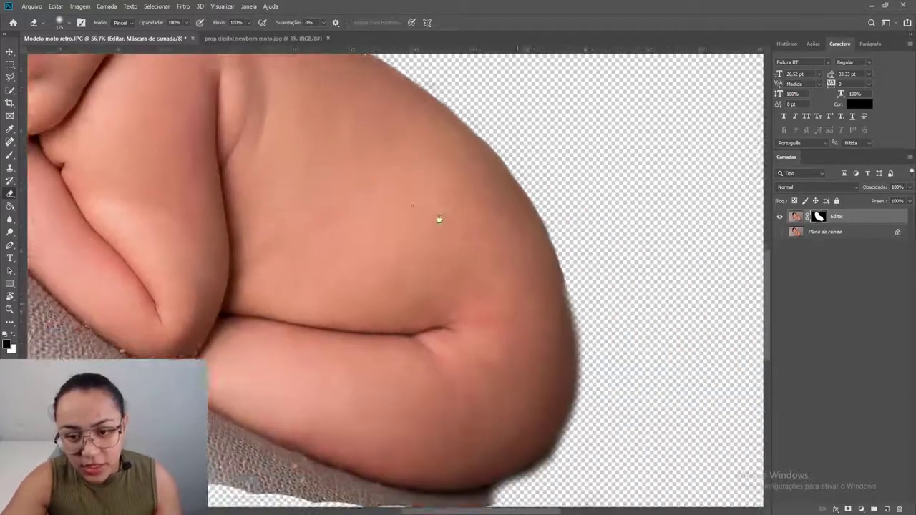
left_click_drag(439, 219, 403, 147)
right_click(526, 259)
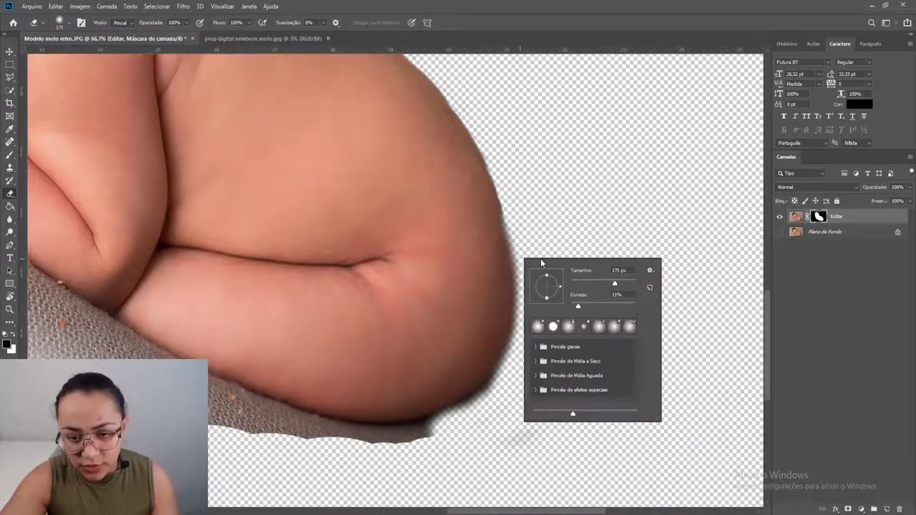
left_click(620, 303)
left_click(444, 296)
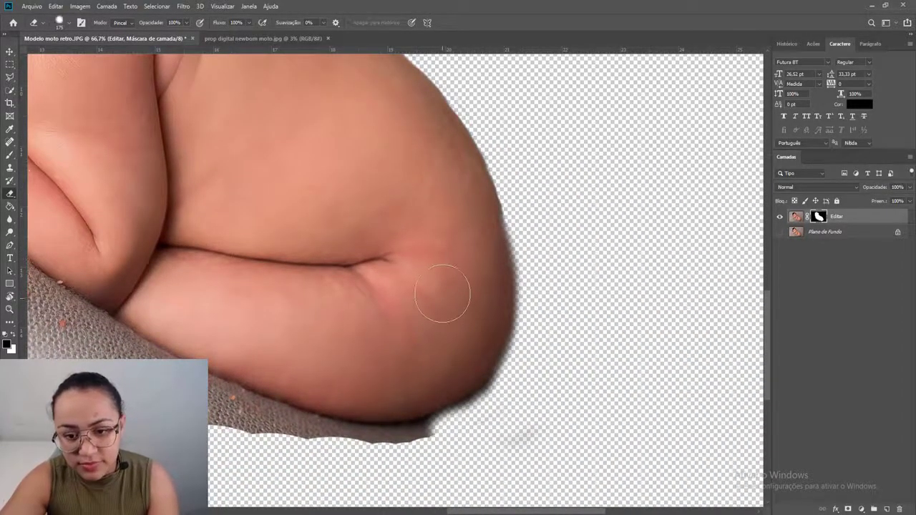
Paint the faded skin edge back in on the mask from the baby's hip up along the back to the shoulder.
key("x")
left_click(476, 290)
key("x")
mouse_move(479, 278)
left_mouse_down()
mouse_move(473, 311)
mouse_move(487, 271)
mouse_move(474, 218)
mouse_move(481, 304)
mouse_move(482, 271)
mouse_move(487, 286)
mouse_move(476, 347)
mouse_move(487, 304)
mouse_move(477, 346)
mouse_move(456, 368)
mouse_move(483, 327)
left_mouse_up()
scroll(477, 337, "up", 3)
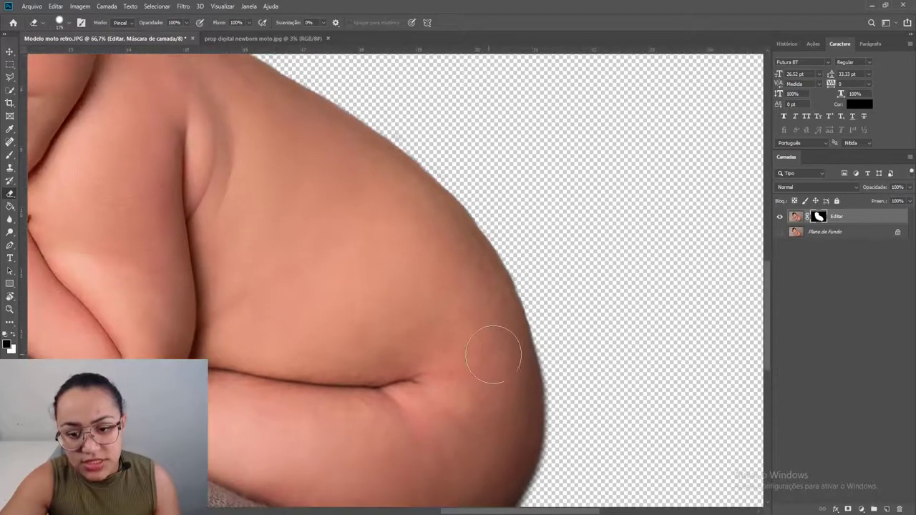
mouse_move(506, 364)
left_mouse_down()
mouse_move(487, 298)
mouse_move(503, 364)
mouse_move(596, 430)
left_mouse_up()
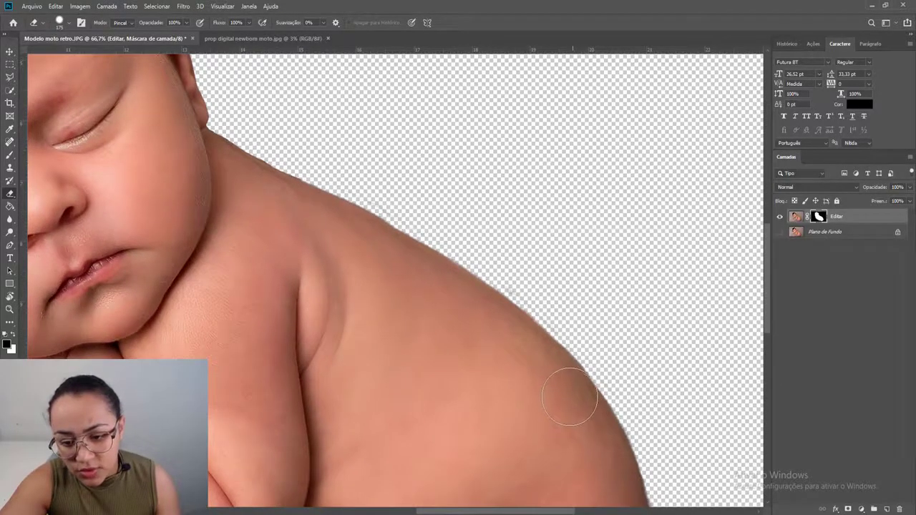
left_click_drag(477, 377, 551, 427)
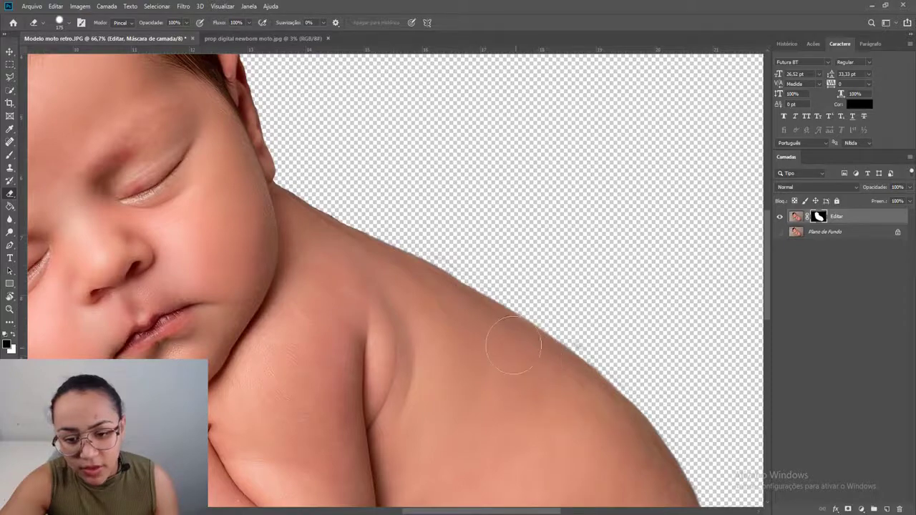
left_click_drag(354, 277, 469, 338)
Soften the eraser tip to 8% hardness at a size of 150 px for the backdrop around the head.
key("ctrl+minus")
key("ctrl+minus")
key("ctrl+minus")
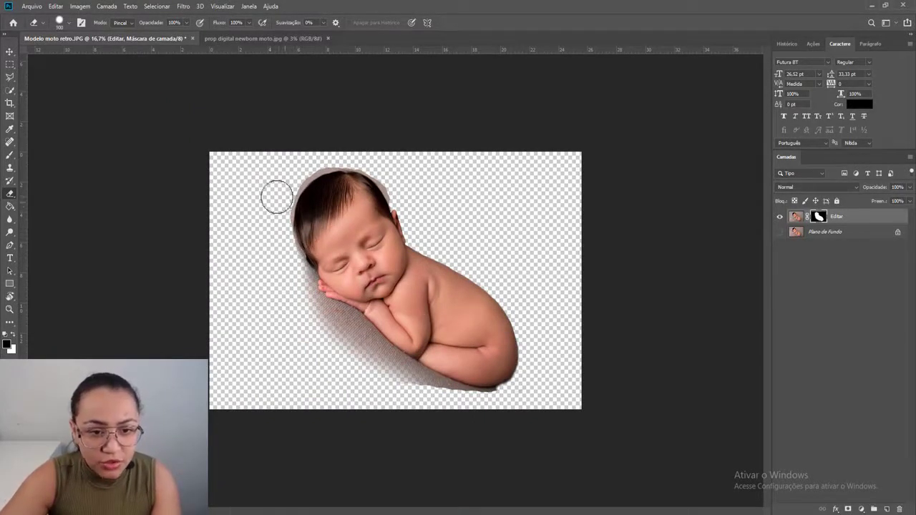
right_click(325, 213)
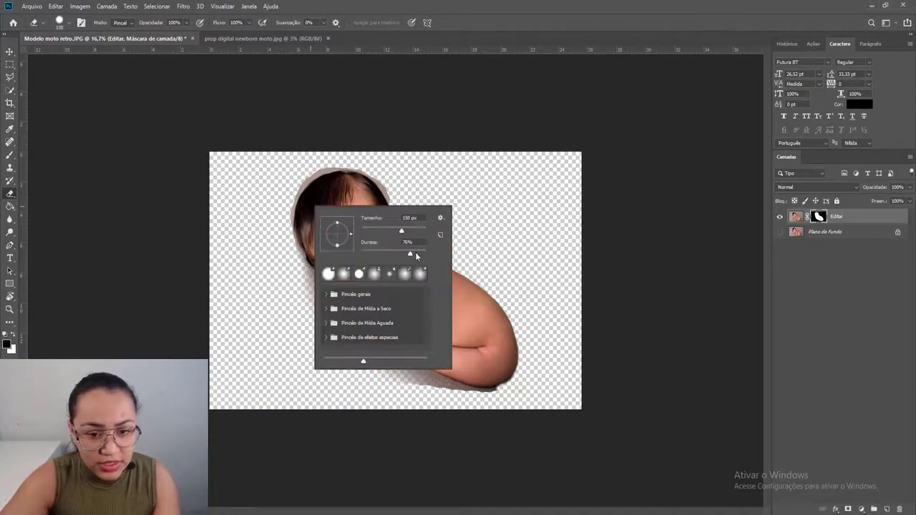
left_click_drag(415, 253, 368, 255)
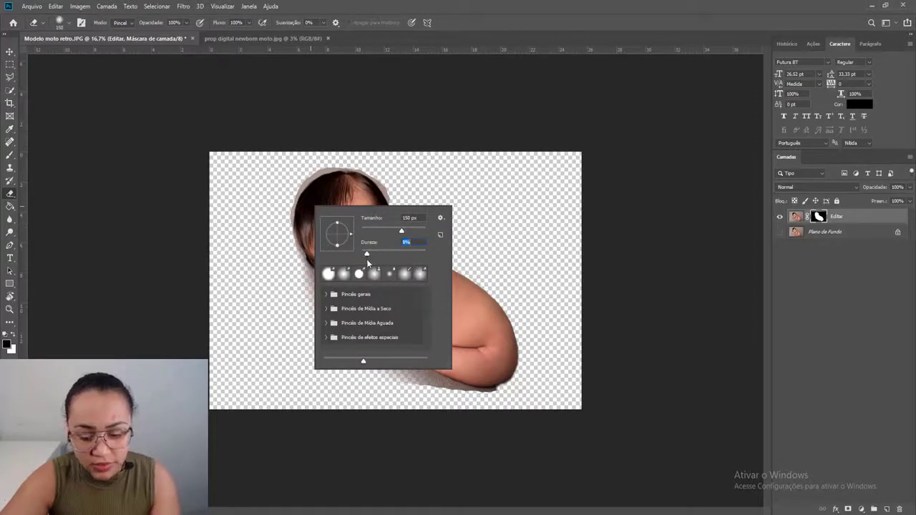
left_click(290, 252)
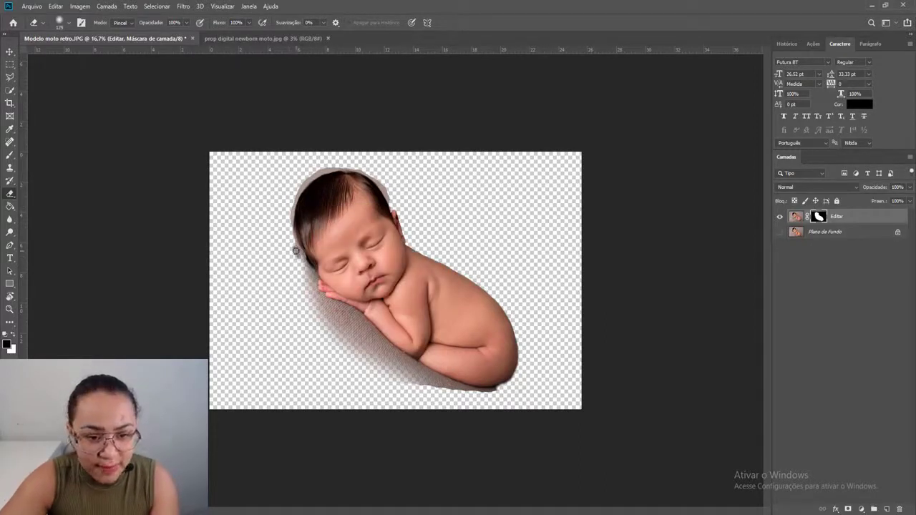
Switch the foreground colour to white and mask out the leftover backdrop around the baby's hair with the eraser at 125 px.
key("x")
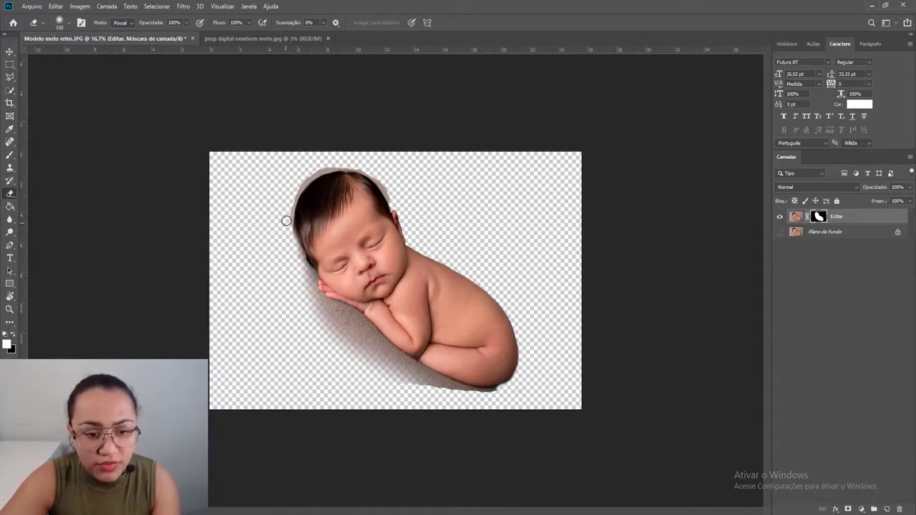
key("ctrl+plus")
key("ctrl+plus")
key("ctrl+plus")
key("ctrl+plus")
scroll(360, 286, "up", 3)
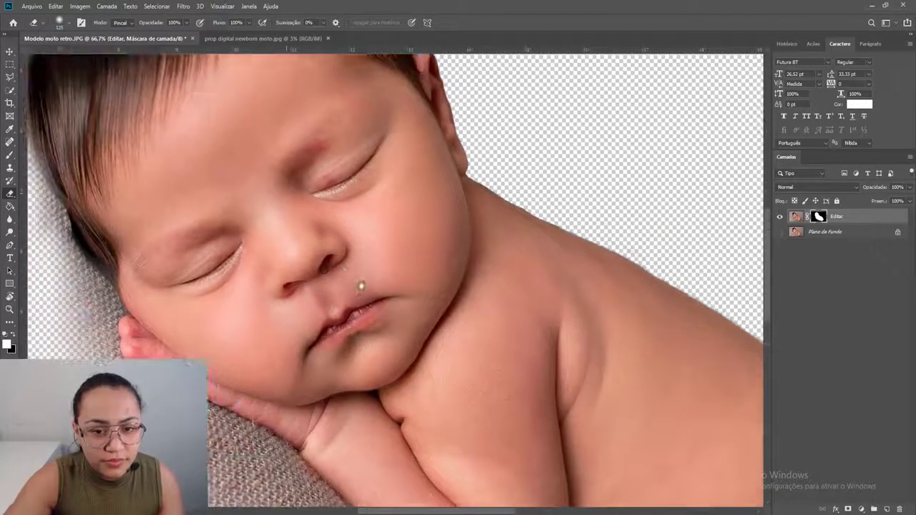
left_click_drag(368, 266, 377, 337)
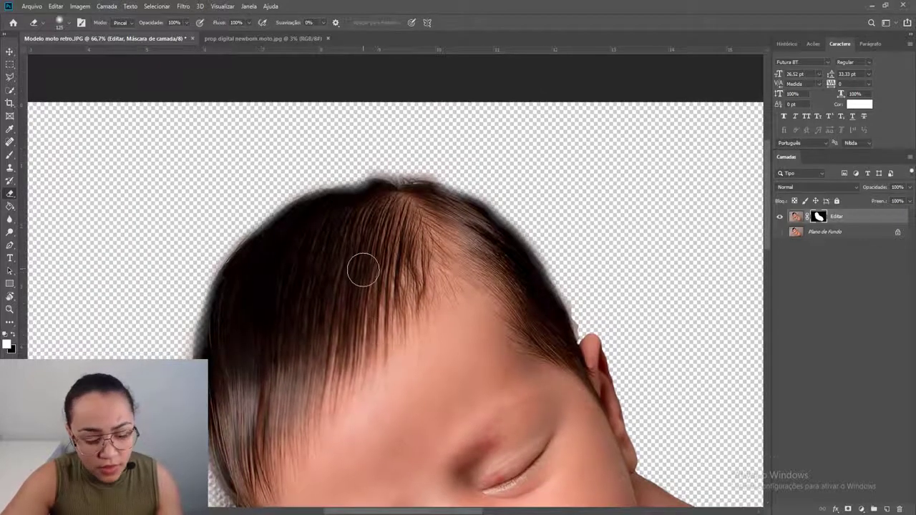
Raise the hardness of the 125 px eraser and, with black as foreground colour, restore the faded hair edge around the head.
right_click(398, 250)
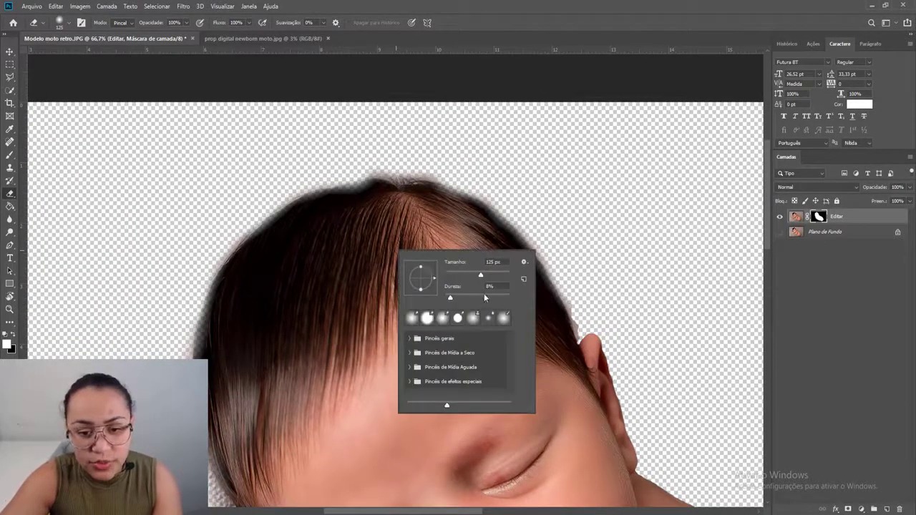
key("Return")
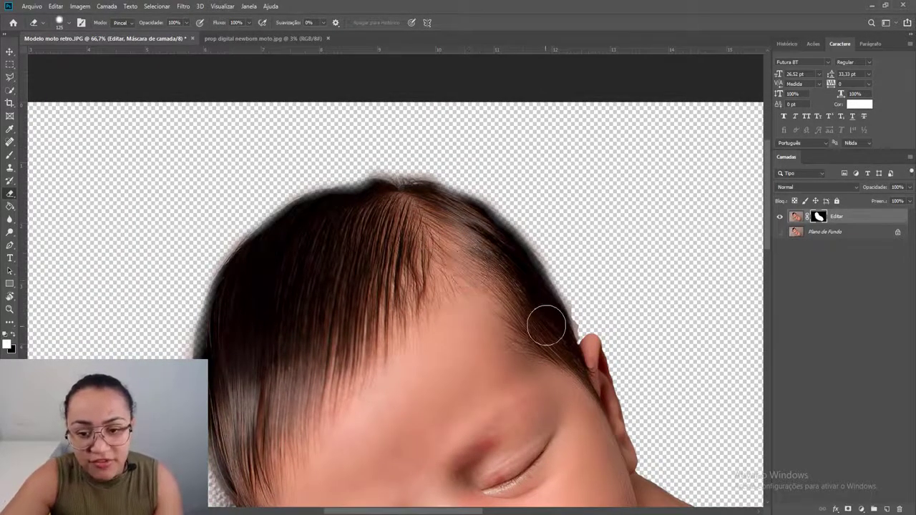
mouse_move(546, 321)
left_mouse_down()
mouse_move(541, 315)
mouse_move(557, 314)
left_mouse_up()
key("x")
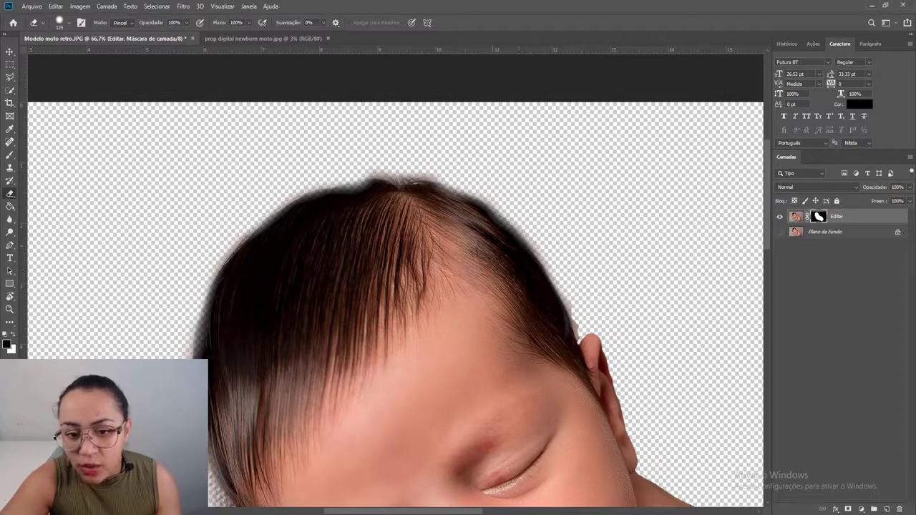
mouse_move(478, 244)
left_mouse_down()
mouse_move(509, 249)
mouse_move(487, 233)
mouse_move(493, 249)
mouse_move(505, 250)
mouse_move(435, 204)
mouse_move(456, 215)
mouse_move(453, 226)
mouse_move(438, 228)
mouse_move(457, 210)
mouse_move(584, 192)
mouse_move(490, 225)
mouse_move(508, 213)
mouse_move(472, 240)
left_mouse_up()
mouse_move(444, 305)
left_mouse_down()
mouse_move(439, 219)
mouse_move(421, 298)
mouse_move(435, 320)
mouse_move(417, 269)
left_mouse_up()
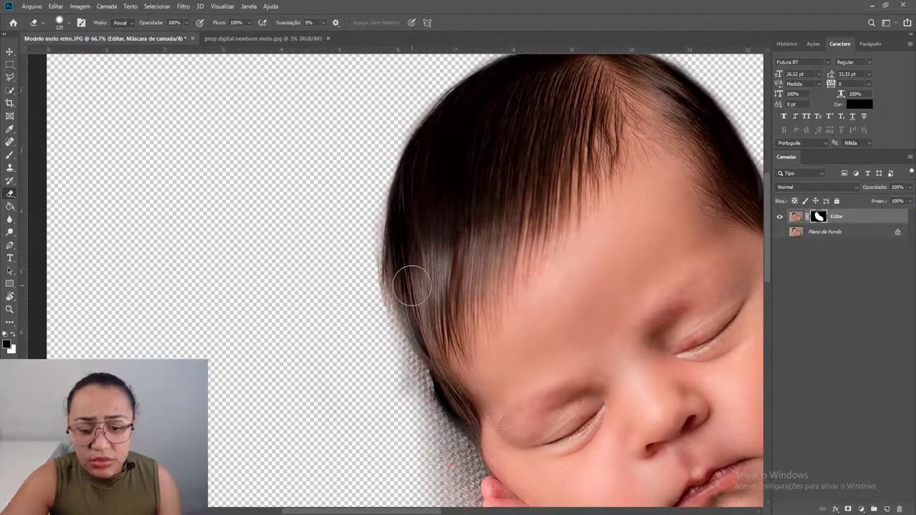
Restore the hair edge down the side of the head to the temple with a size 90 eraser and black foreground.
scroll(411, 285, "down", 1)
key("x")
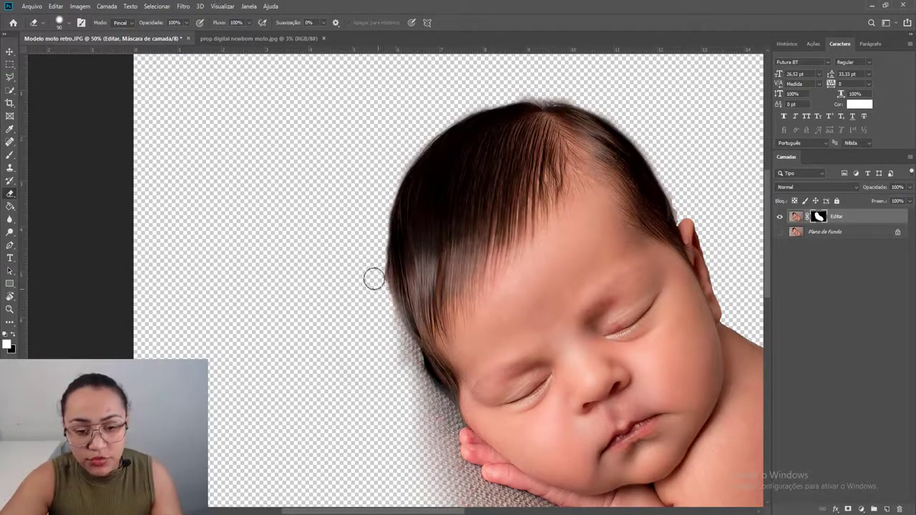
left_click(12, 334)
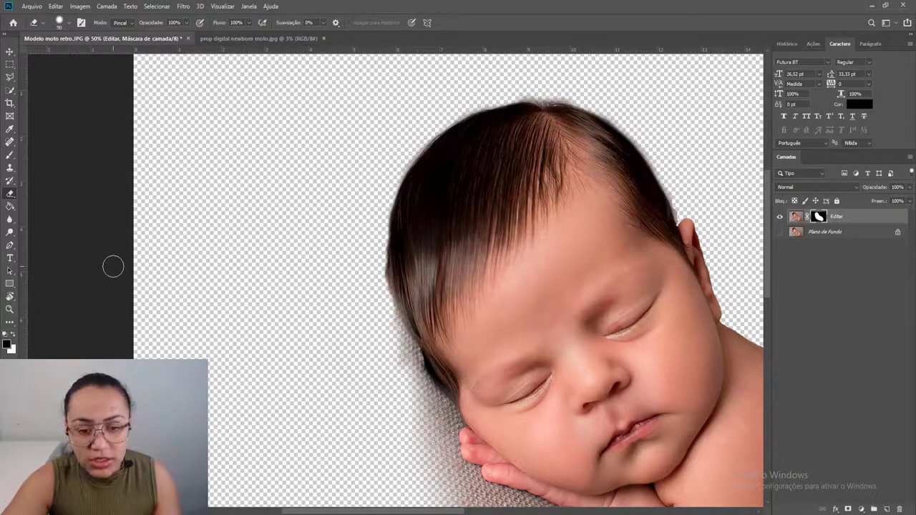
left_click_drag(391, 252, 397, 271)
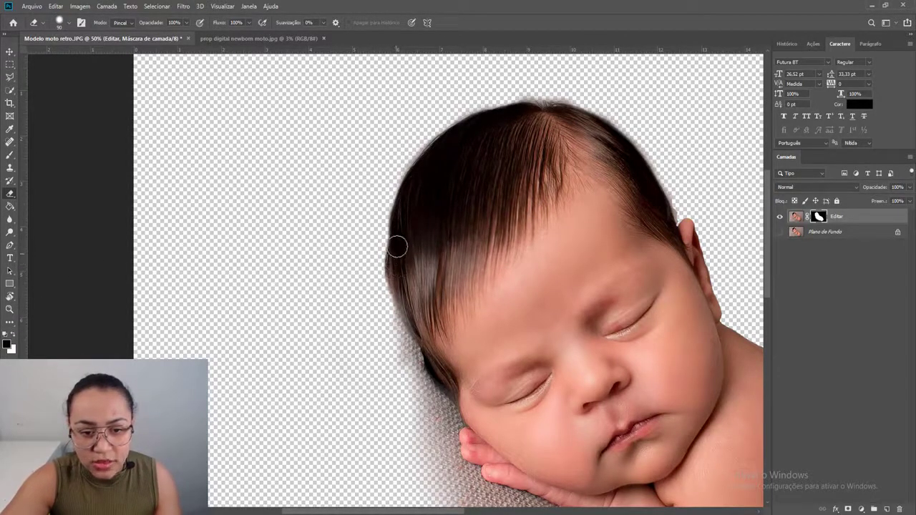
mouse_move(396, 281)
left_mouse_down()
mouse_move(414, 304)
mouse_move(400, 281)
mouse_move(416, 326)
left_mouse_up()
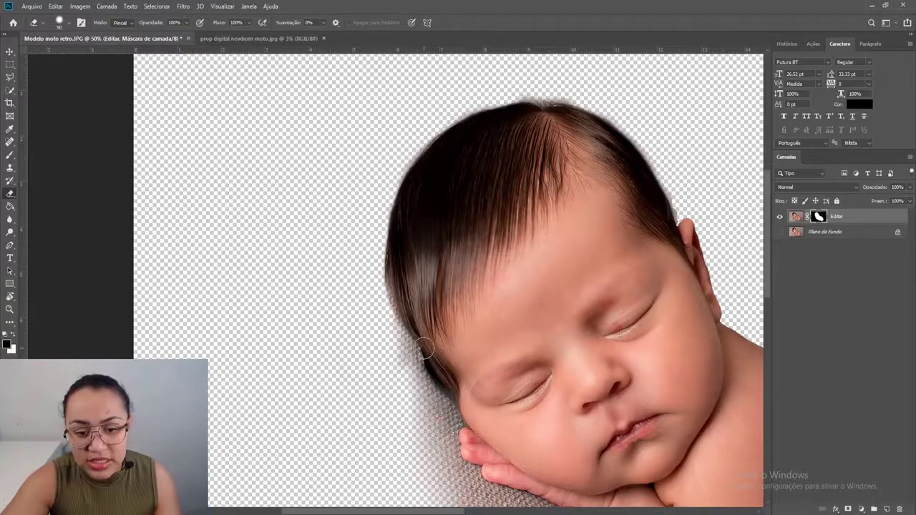
Review the whole newborn cutout and compare it with the motorcycle backdrop document.
key("ctrl+minus")
key("ctrl+minus")
key("ctrl+minus")
key("ctrl+minus")
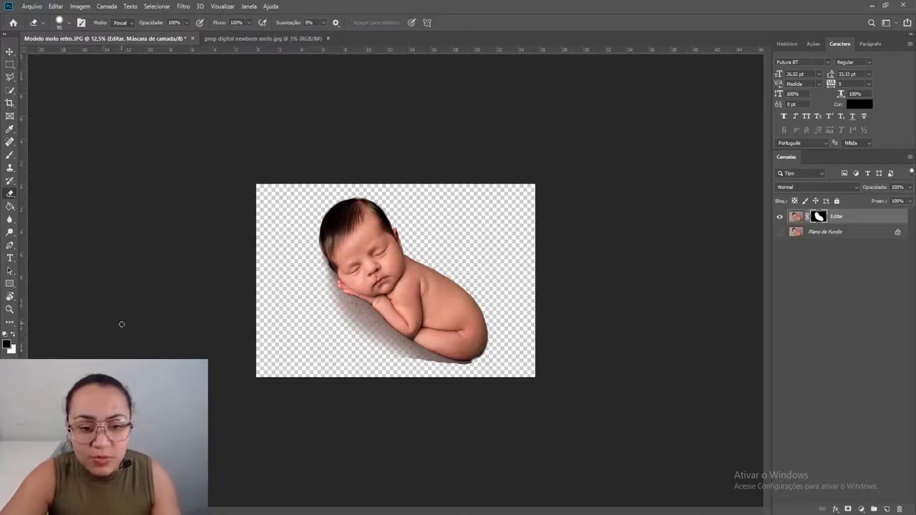
key("ctrl+minus")
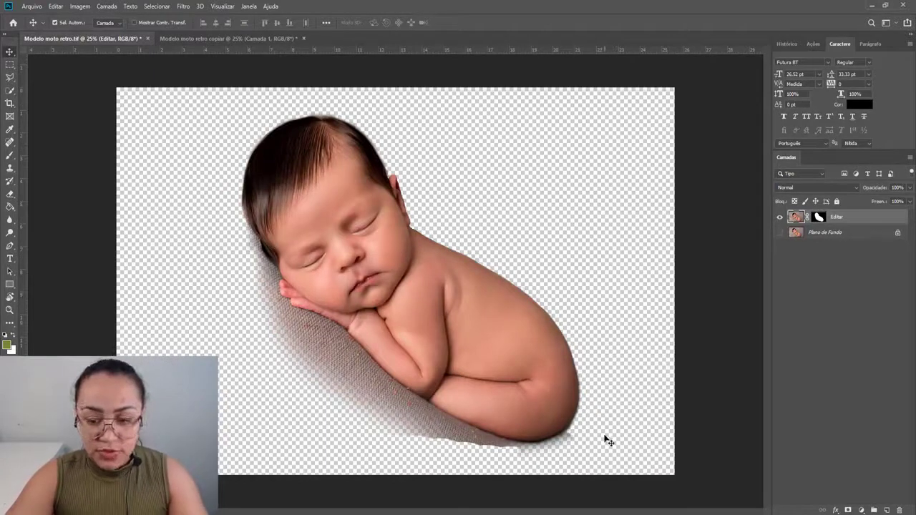
left_click(227, 39)
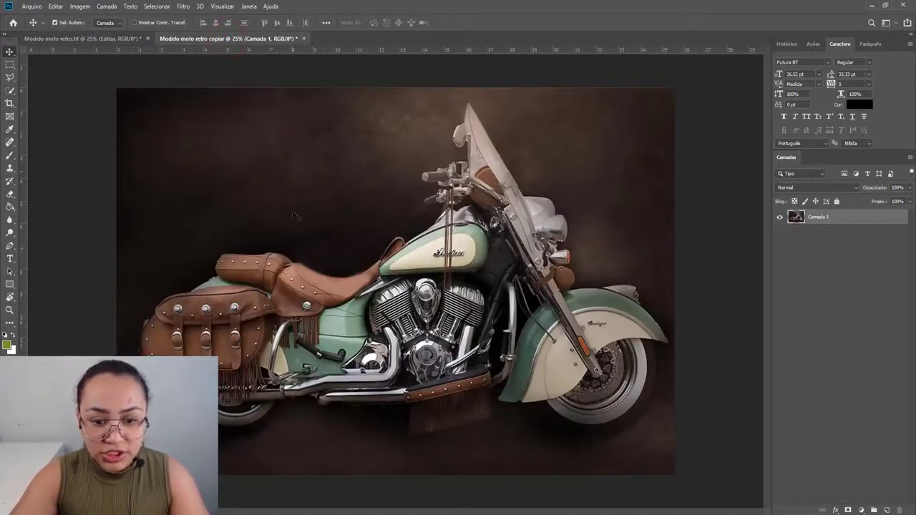
key("ctrl+Tab")
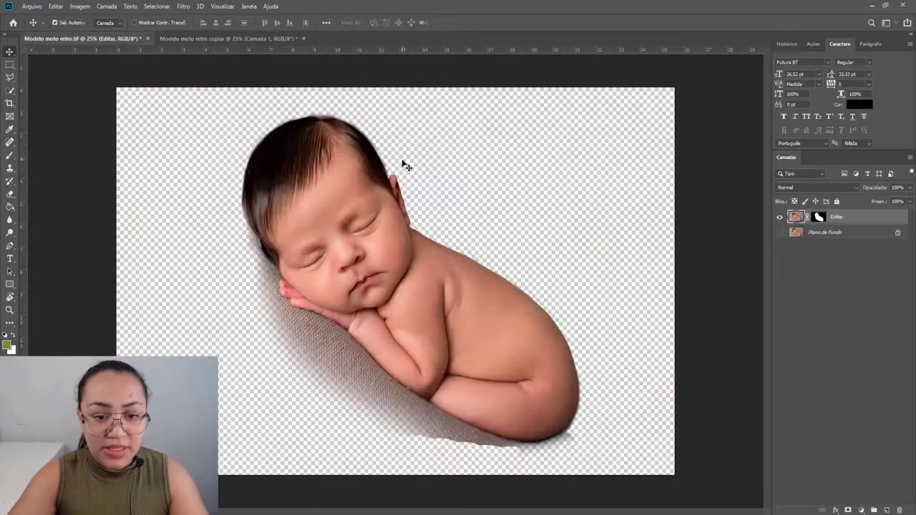
key("ctrl+Tab")
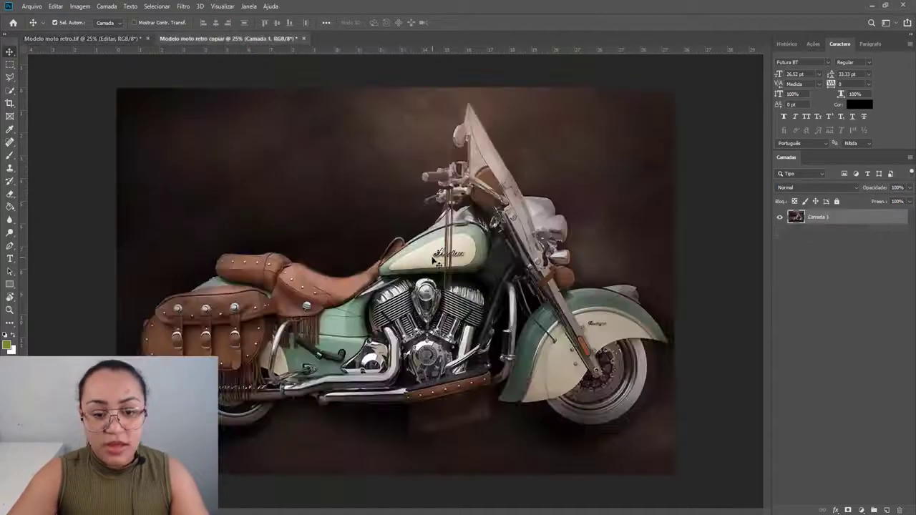
Copy the motorcycle image into the newborn document with the Move tool so that it covers the canvas.
left_click_drag(432, 256, 457, 230)
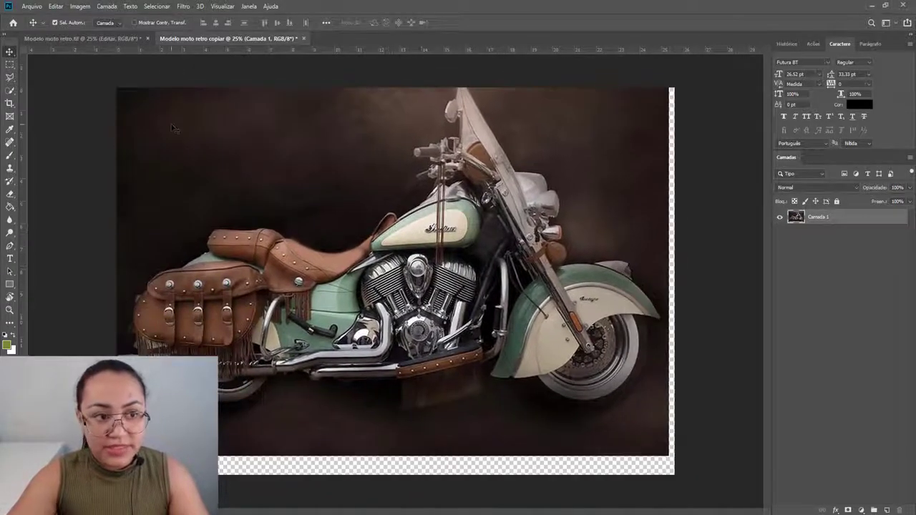
right_click(8, 51)
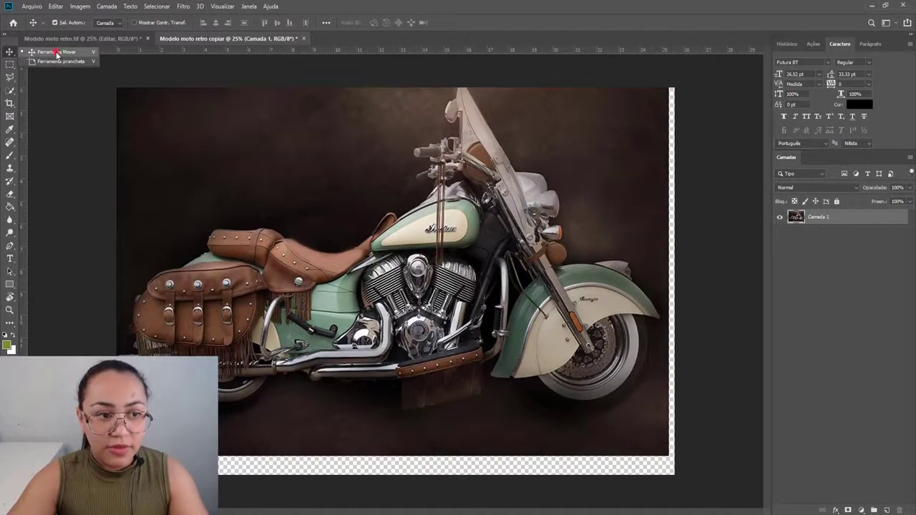
left_click(57, 55)
left_click_drag(213, 107, 345, 230)
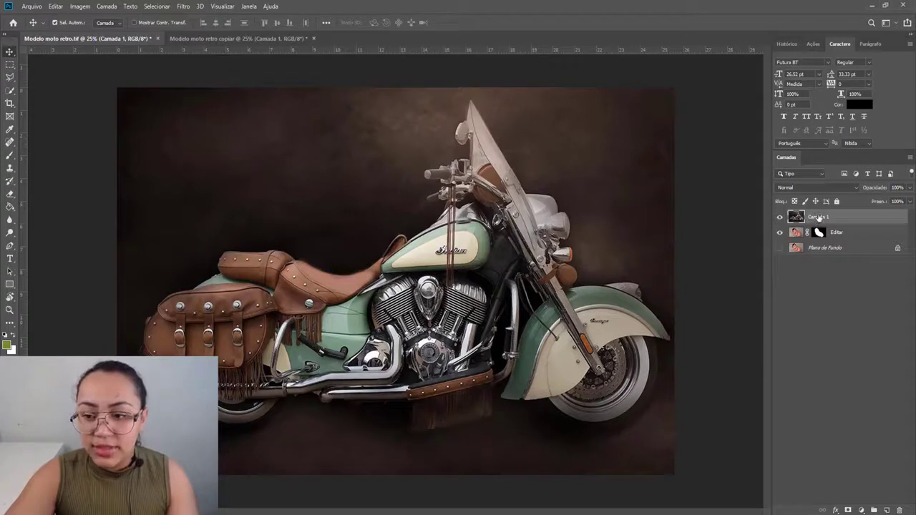
Rename the motorcycle layer Moto and place it beneath the Editar layer.
double_click(818, 217)
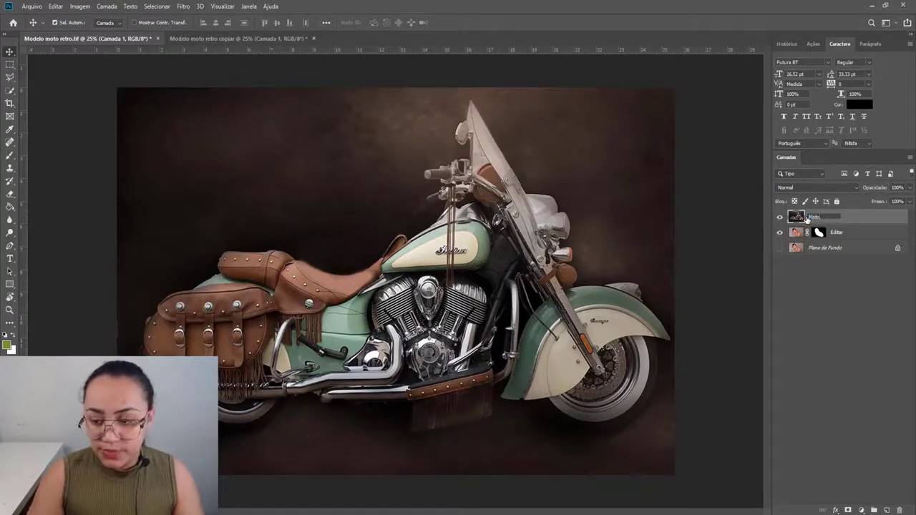
type("Moto")
key("Return")
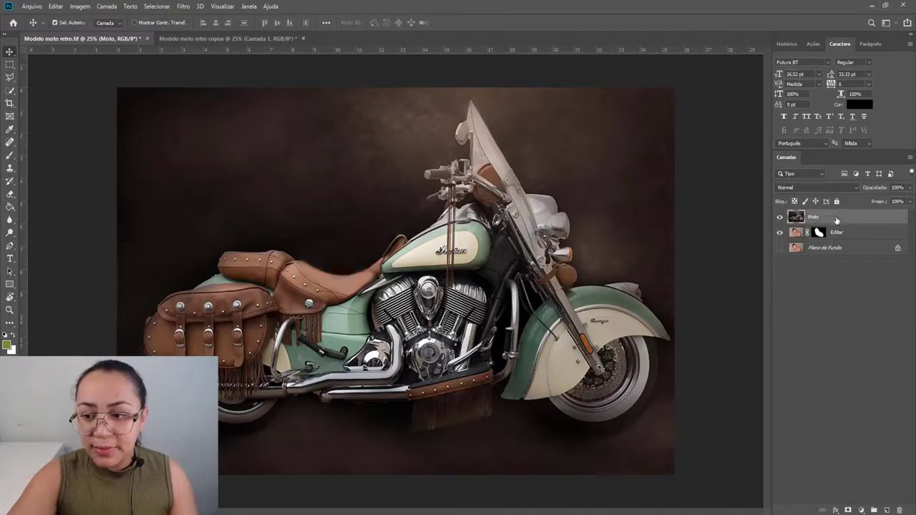
left_click_drag(837, 216, 835, 238)
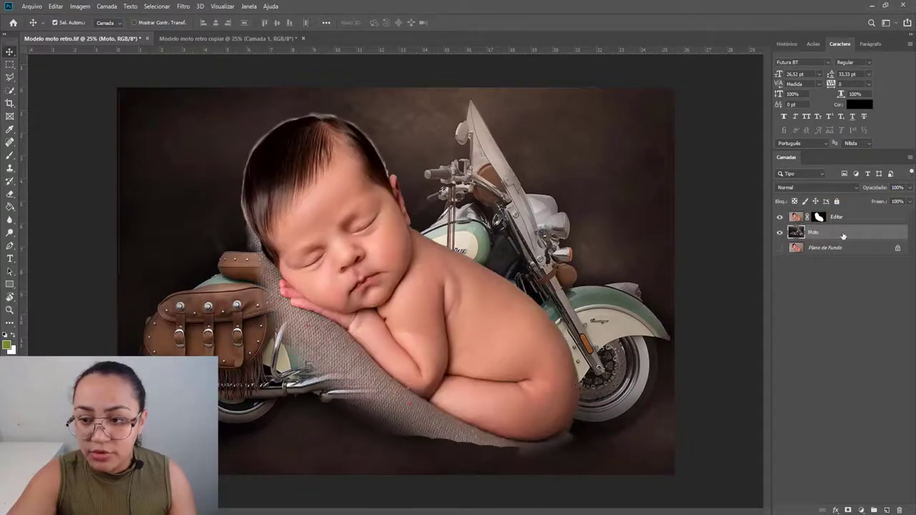
Flip the newborn on the Editar layer horizontally with Free Transform and shift it slightly upward.
left_click(797, 219)
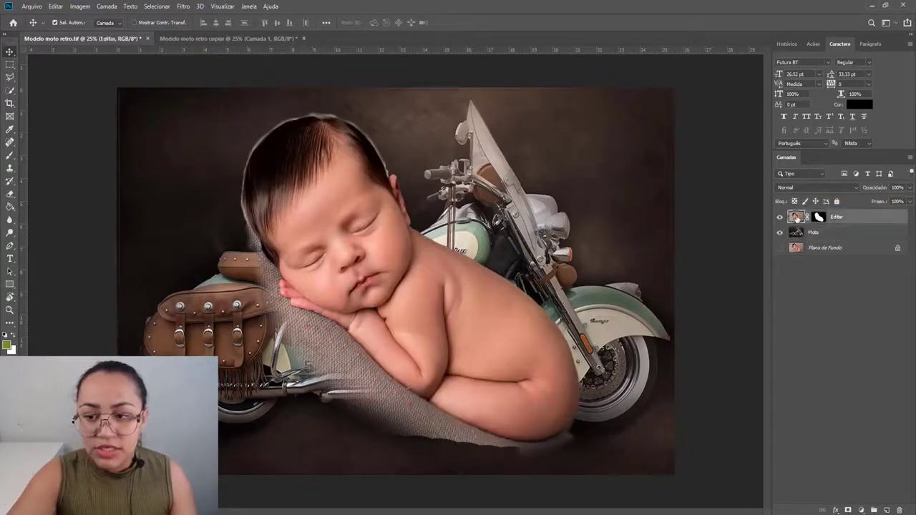
key("ctrl+t")
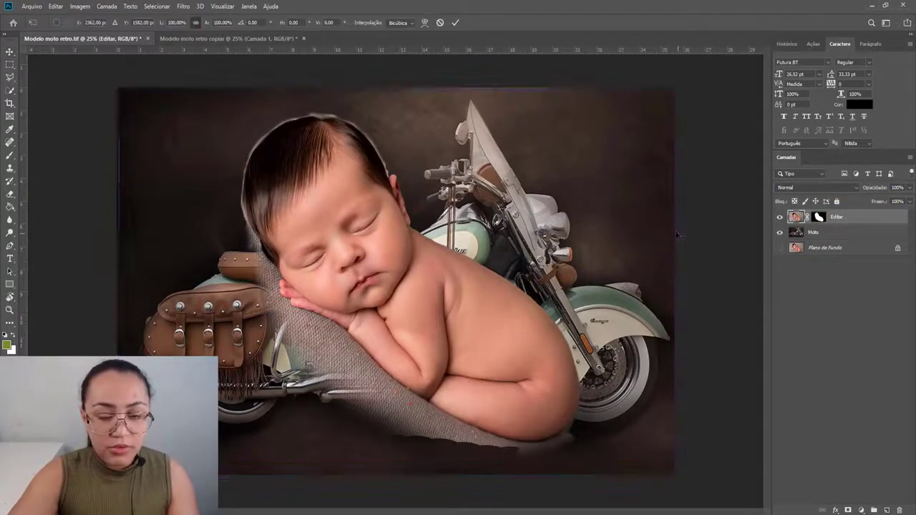
right_click(525, 271)
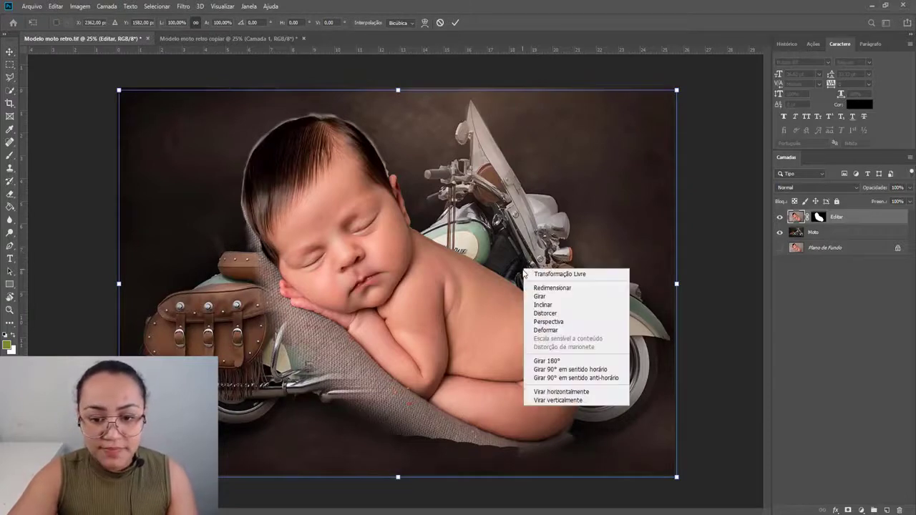
left_click(565, 394)
left_click_drag(512, 328, 515, 304)
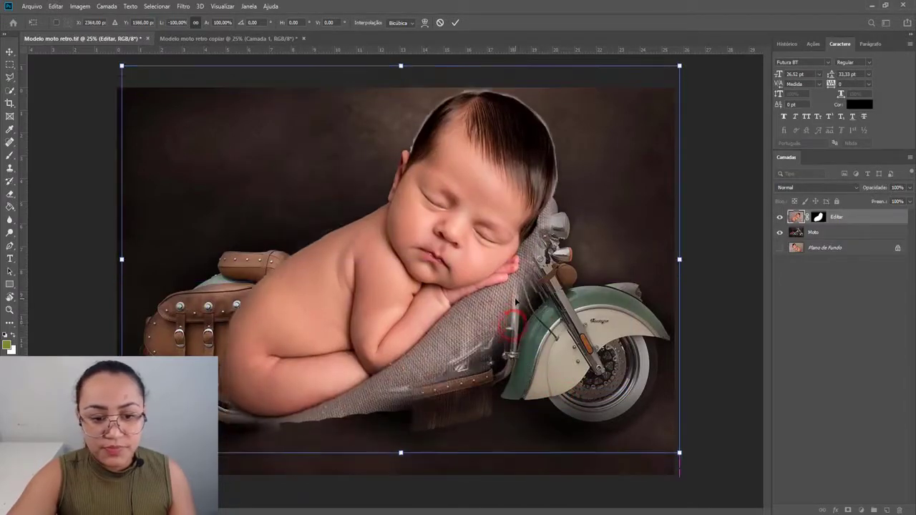
Rotate the newborn by about 4.7° and scale it down to about 41%.
mouse_move(702, 160)
left_mouse_down()
mouse_move(706, 206)
mouse_move(698, 109)
mouse_move(715, 229)
mouse_move(704, 152)
mouse_move(716, 201)
mouse_move(714, 165)
left_mouse_up()
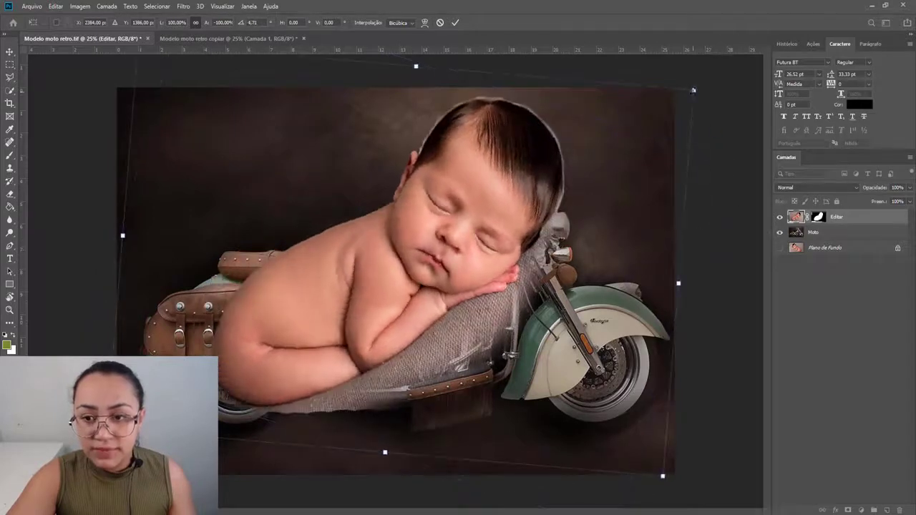
left_click_drag(693, 90, 450, 236)
key("Return")
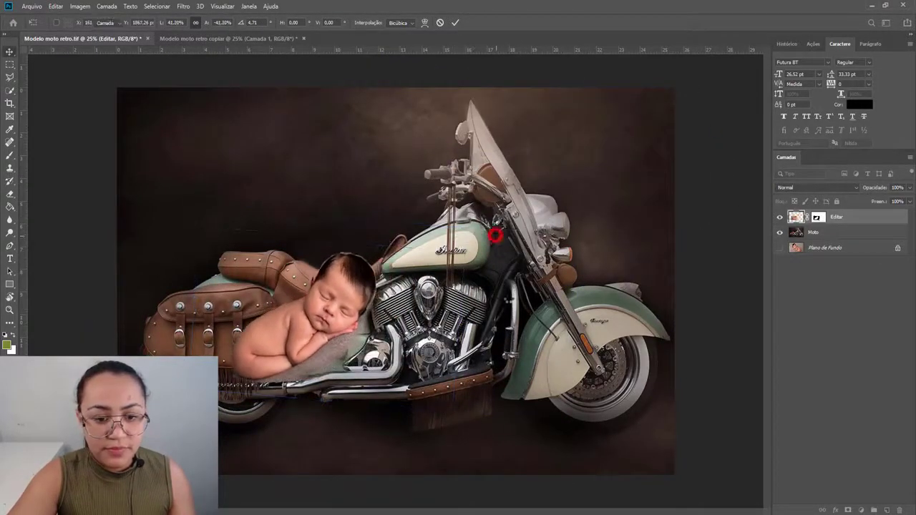
Scale the newborn to about 59%, rotate it about 19° and position it lying on the motorcycle seat.
left_click_drag(360, 293, 460, 274)
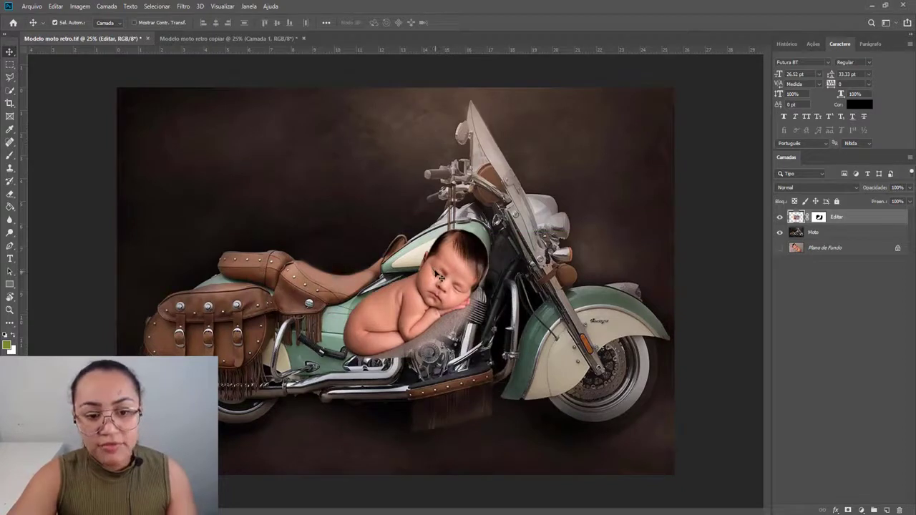
key("ctrl+t")
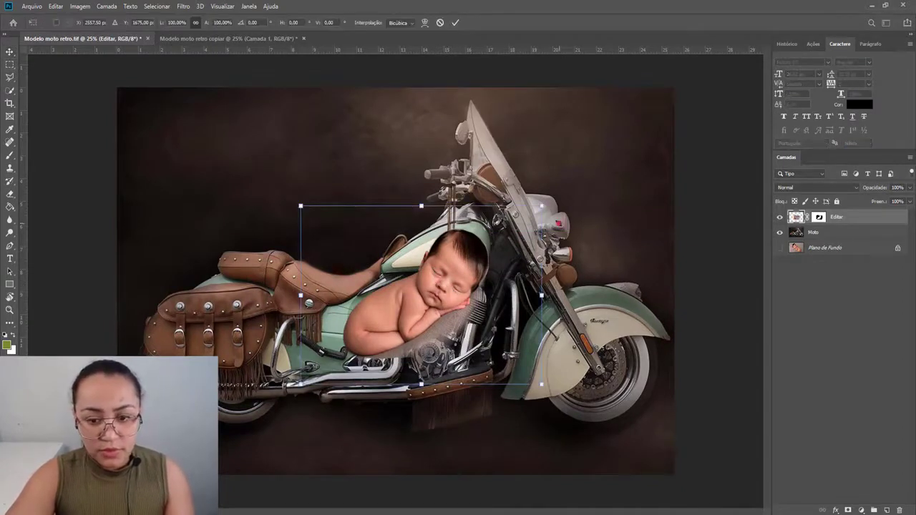
left_click_drag(533, 188, 563, 223)
left_click_drag(488, 259, 418, 228)
mouse_move(495, 241)
left_mouse_down()
mouse_move(412, 258)
mouse_move(434, 236)
mouse_move(430, 249)
mouse_move(381, 257)
mouse_move(402, 259)
mouse_move(430, 240)
mouse_move(466, 260)
mouse_move(483, 241)
left_mouse_up()
left_click_drag(360, 275, 355, 268)
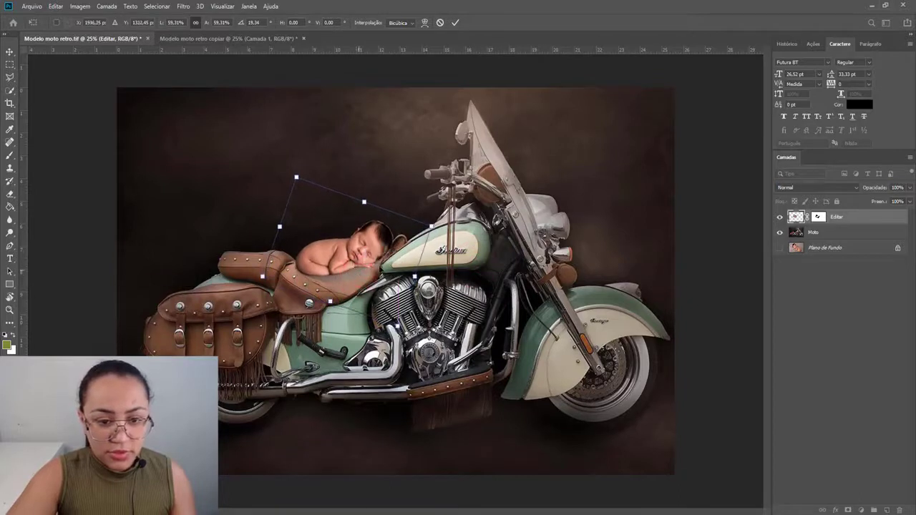
key("Return")
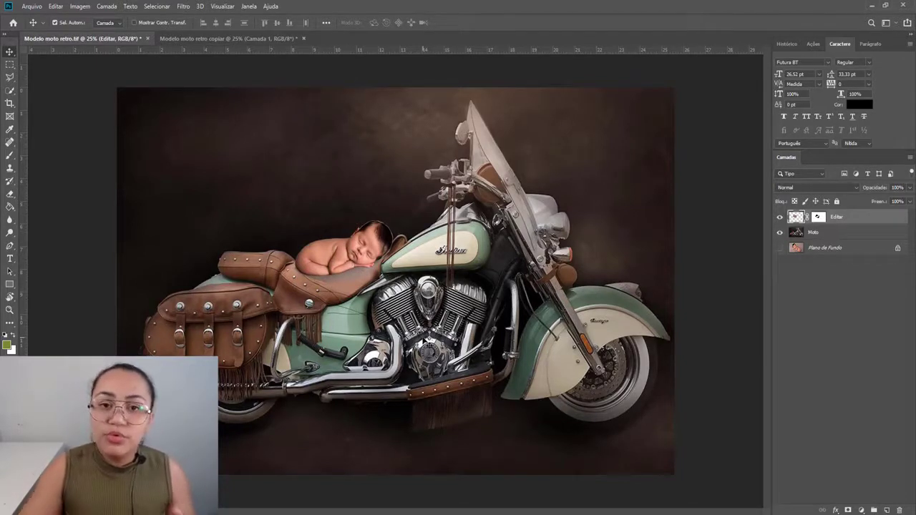
Target the Editar layer mask around the newborn and set up a 200 px eraser with 0% hardness.
left_click(820, 218)
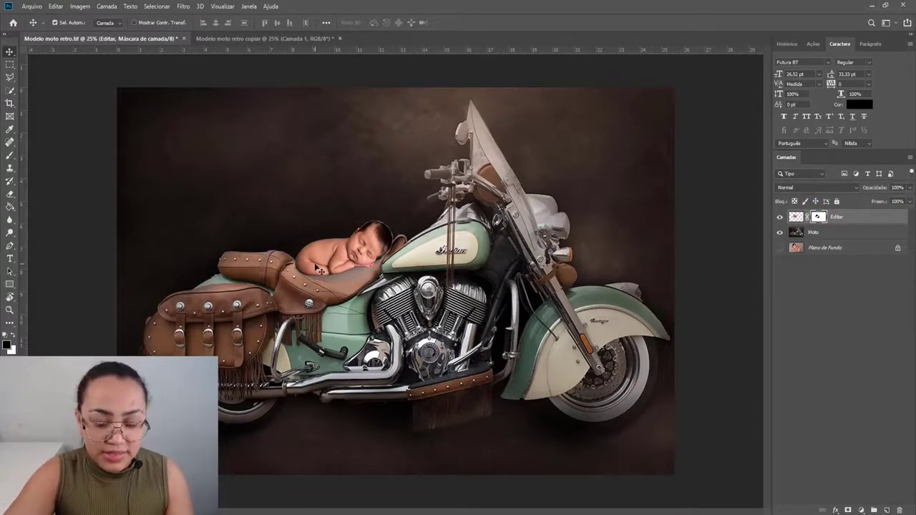
key("ctrl+plus")
key("ctrl+plus")
key("ctrl+plus")
key("ctrl+plus")
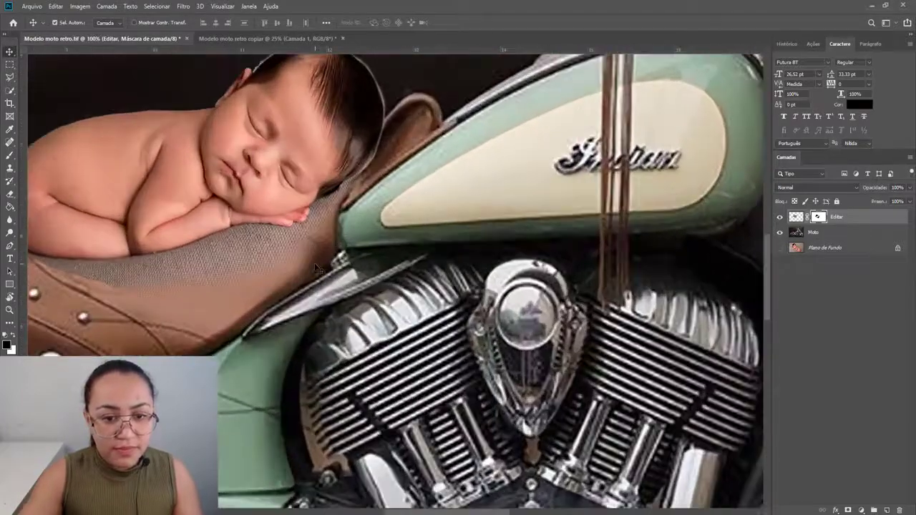
left_click_drag(336, 112, 388, 239)
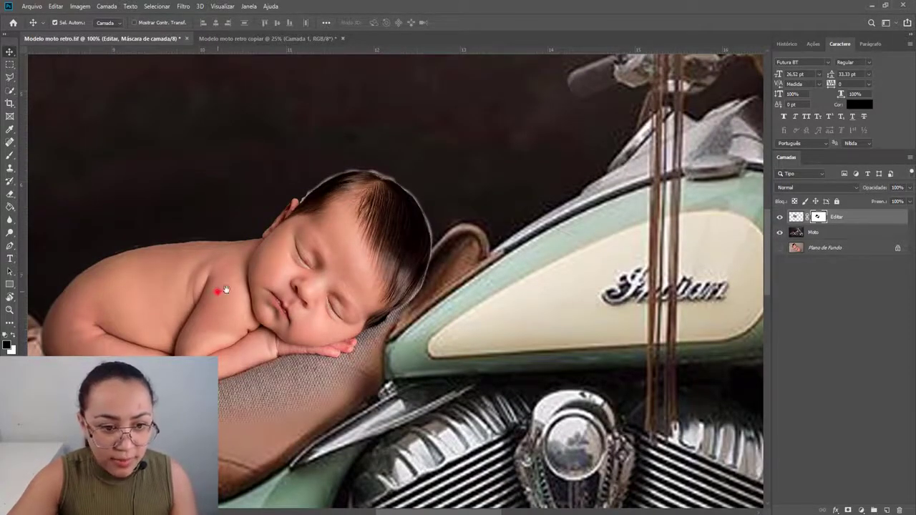
left_click_drag(225, 290, 315, 270)
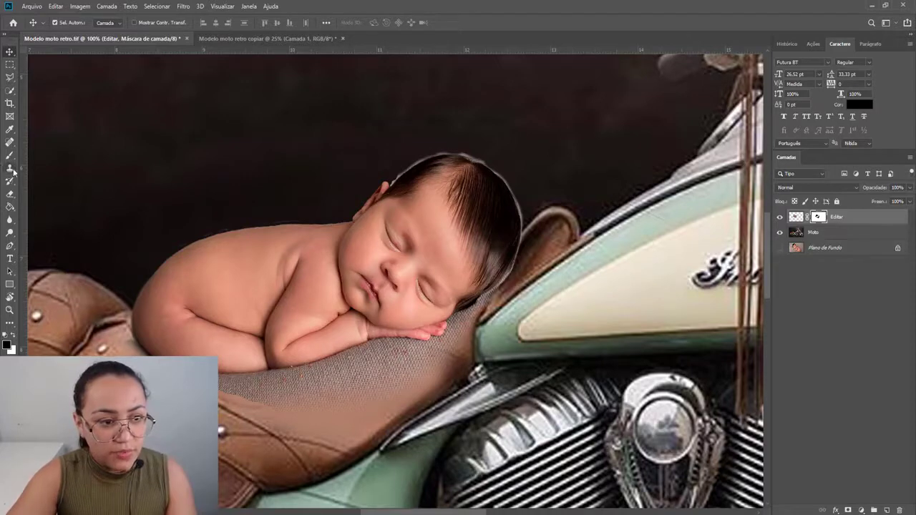
left_click_drag(10, 194, 57, 196)
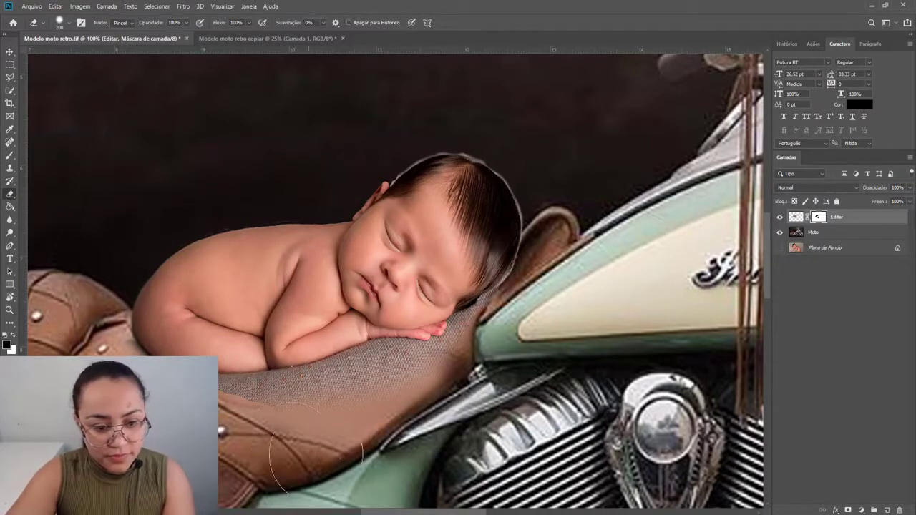
right_click(376, 402)
left_click_drag(451, 398, 401, 410)
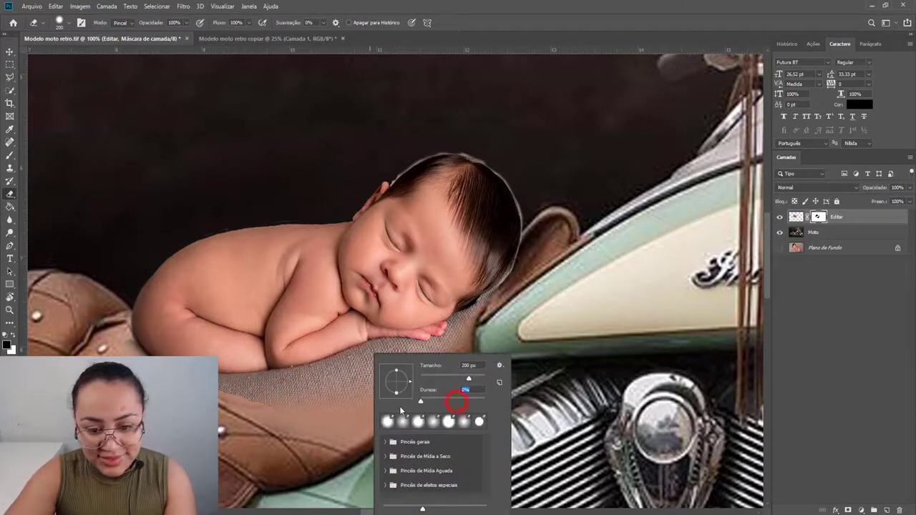
key("Return")
key("ctrl+minus")
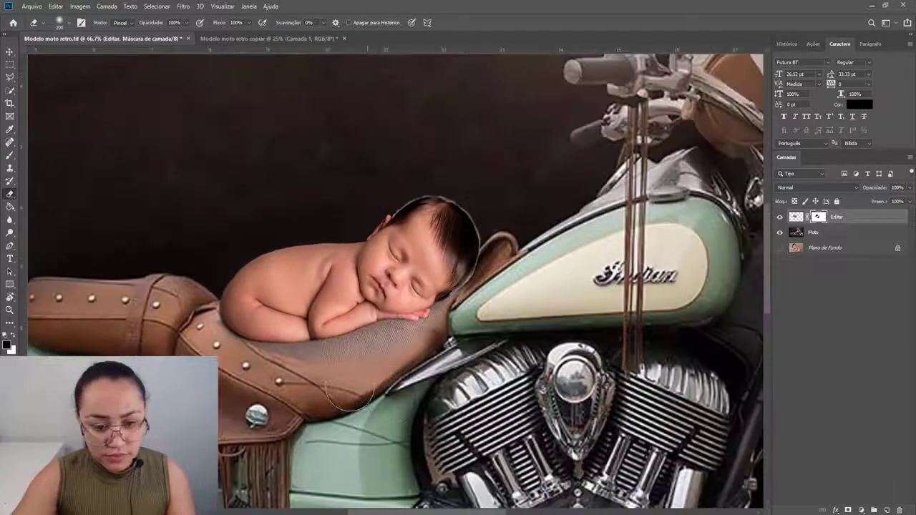
Undo the stray eraser stroke, then mask out fabric along the seat's lower edge with white foreground at 300 px.
mouse_move(348, 395)
left_mouse_down()
mouse_move(335, 392)
mouse_move(322, 422)
mouse_move(331, 410)
left_mouse_up()
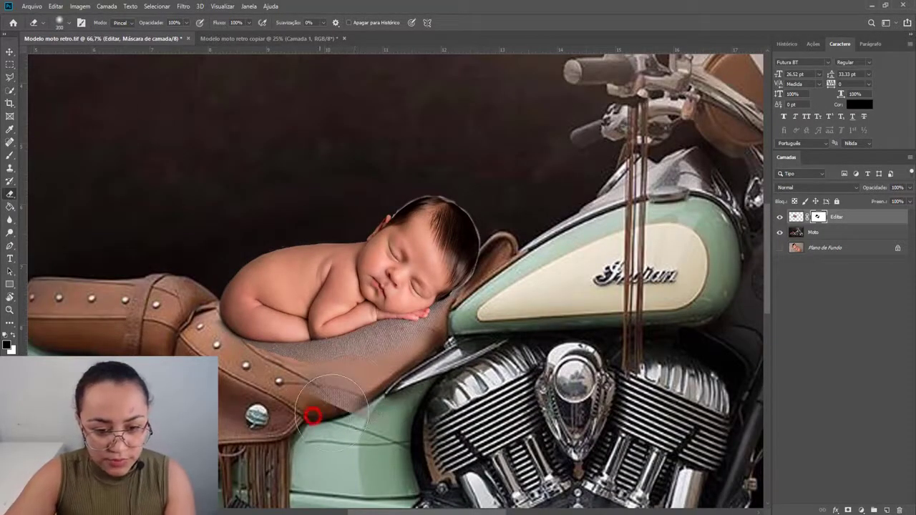
key("ctrl+z")
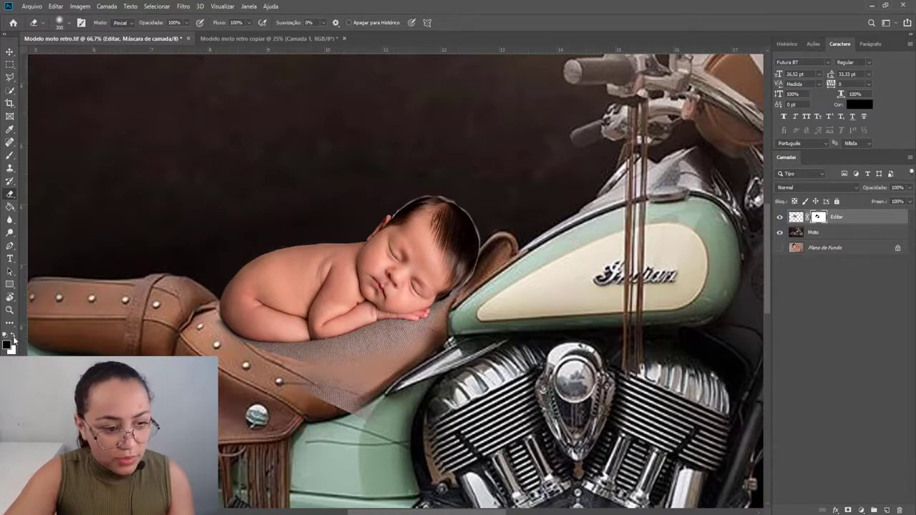
left_click(14, 336)
left_click_drag(354, 428, 365, 429)
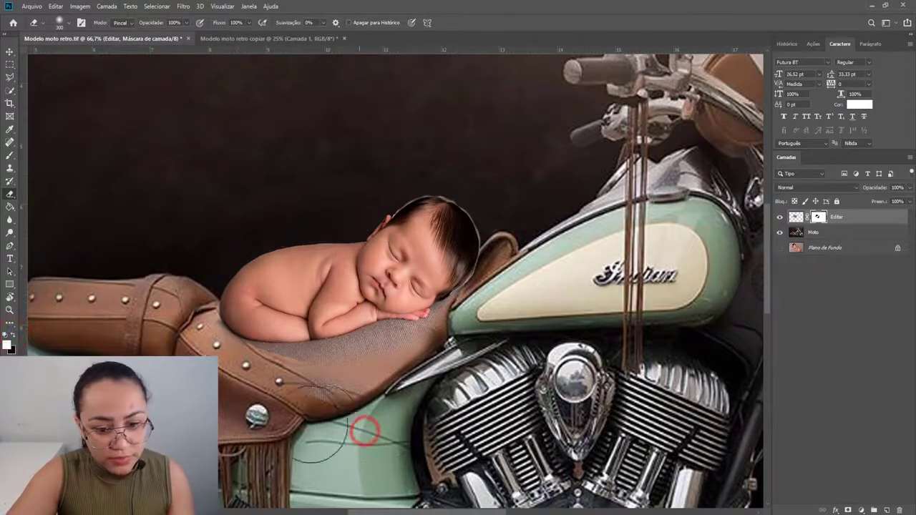
left_click(342, 407)
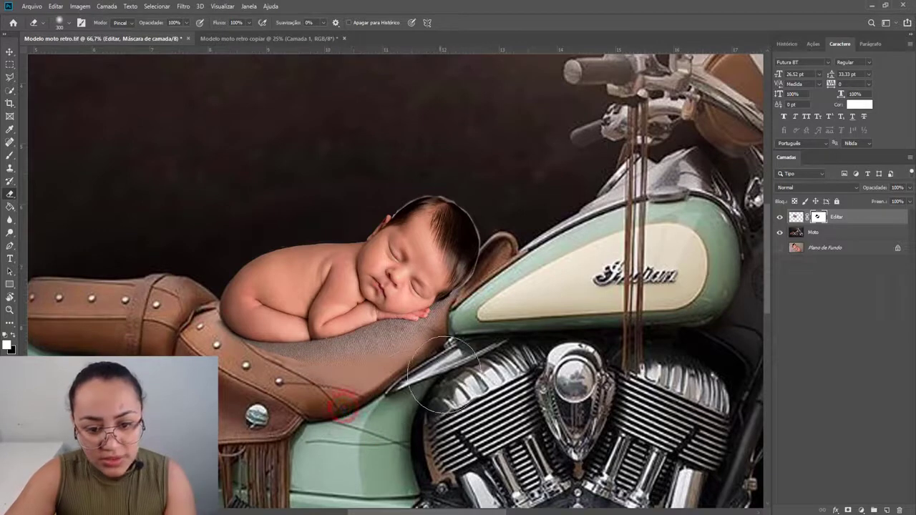
Mask out fabric along the seat's front lower edge and the green side panel with a 300 to 400 px soft eraser.
key("bracketleft")
key("bracketleft")
left_click(469, 356)
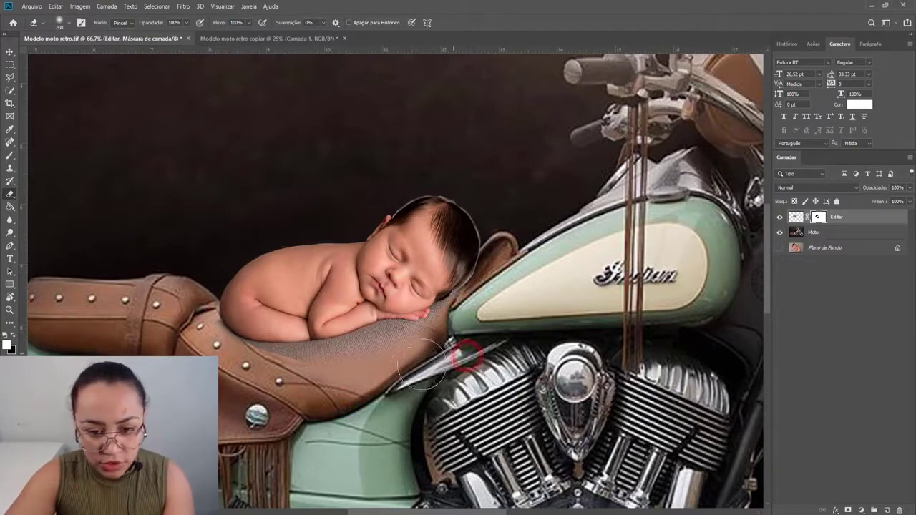
key("bracketright")
key("bracketright")
key("bracketright")
left_click(385, 413)
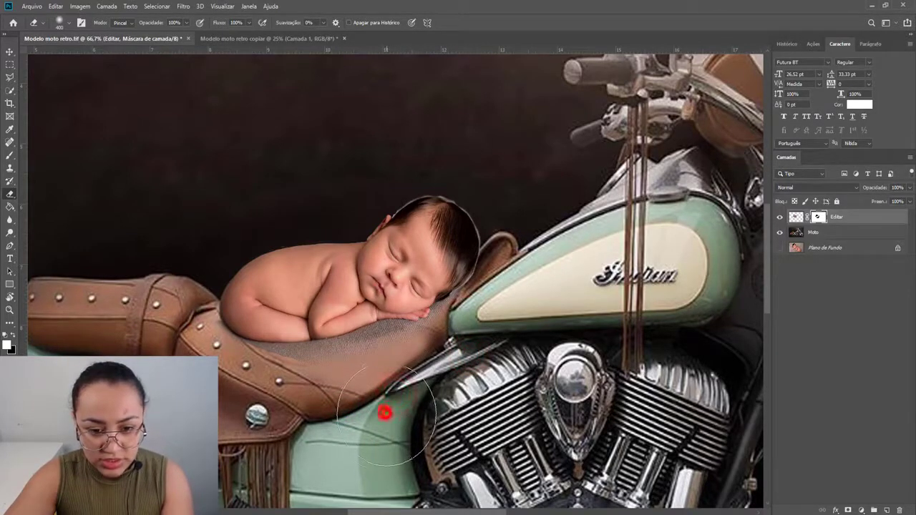
key("bracketleft")
left_click(406, 387)
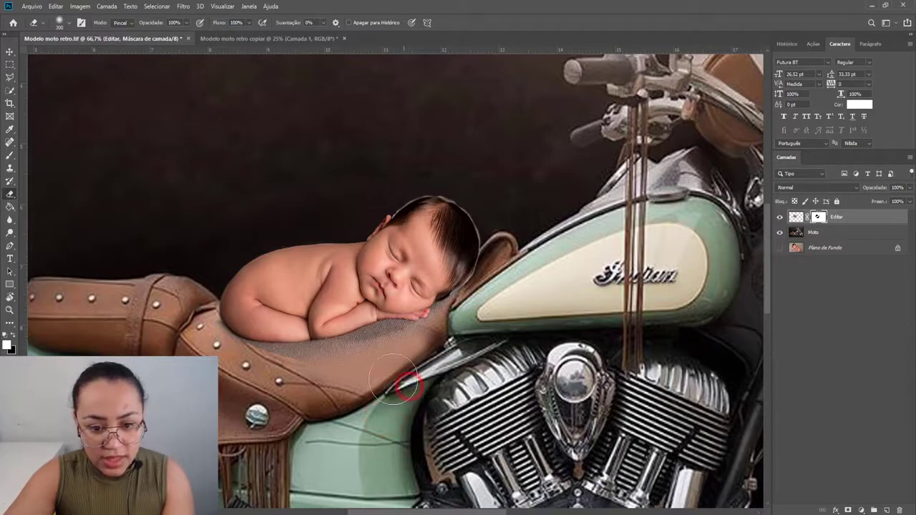
Mask out the leftover fabric over the seat's studs and stitched flap, reducing the eraser to 100 px.
left_click(309, 396)
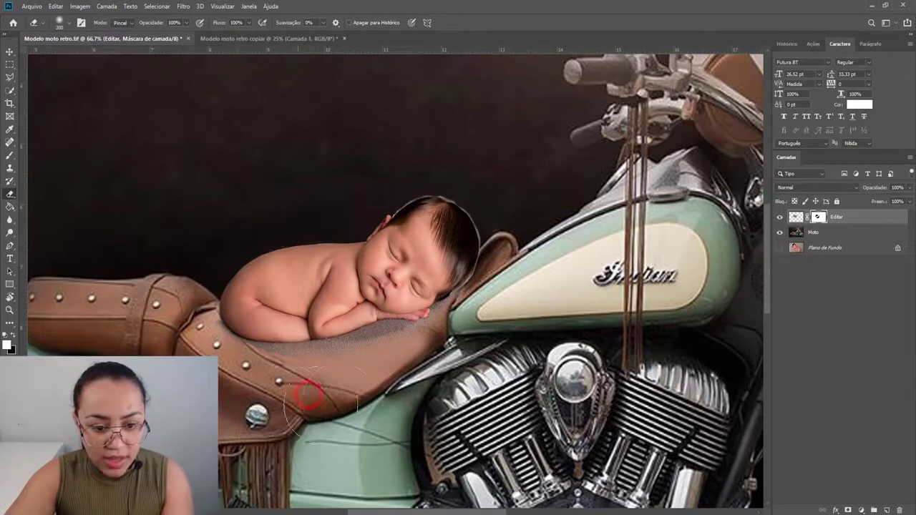
key("bracketleft")
key("bracketleft")
key("bracketleft")
left_click(272, 399)
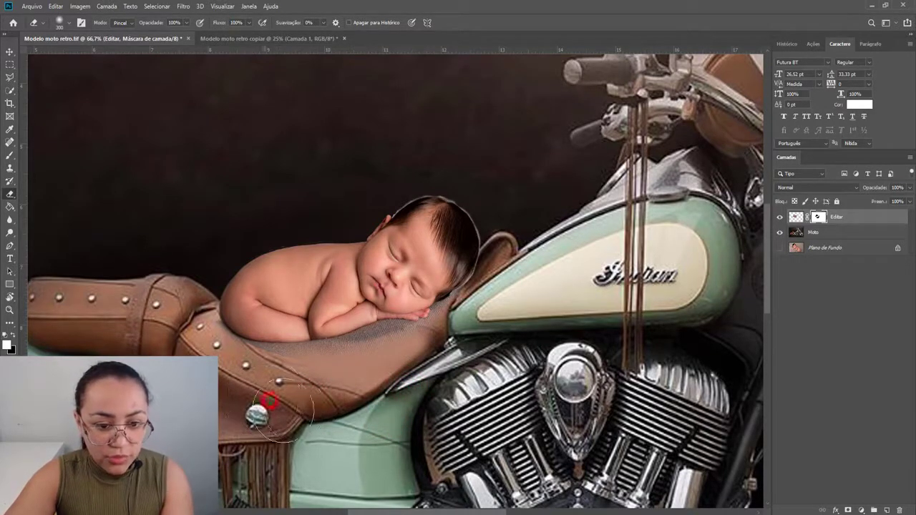
left_click(272, 374)
left_click(291, 385)
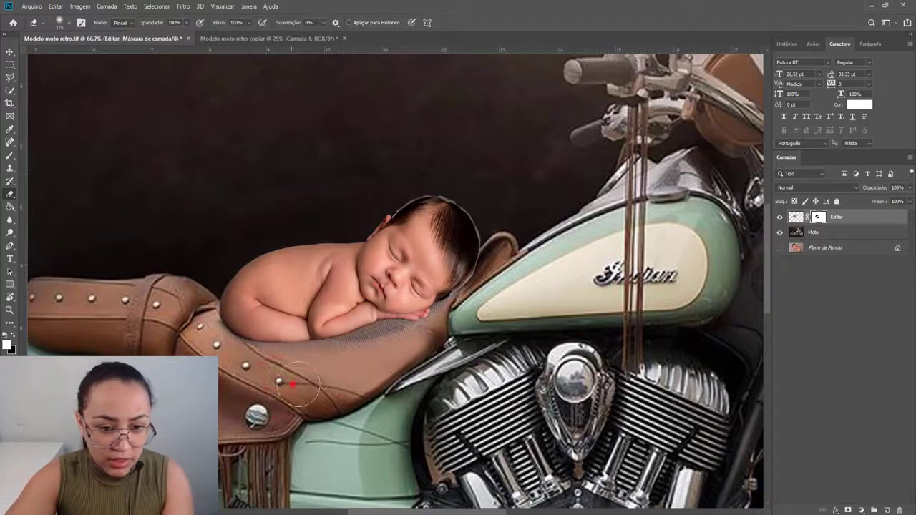
key("bracketleft")
key("bracketleft")
key("bracketleft")
left_click(235, 368)
left_click(233, 350)
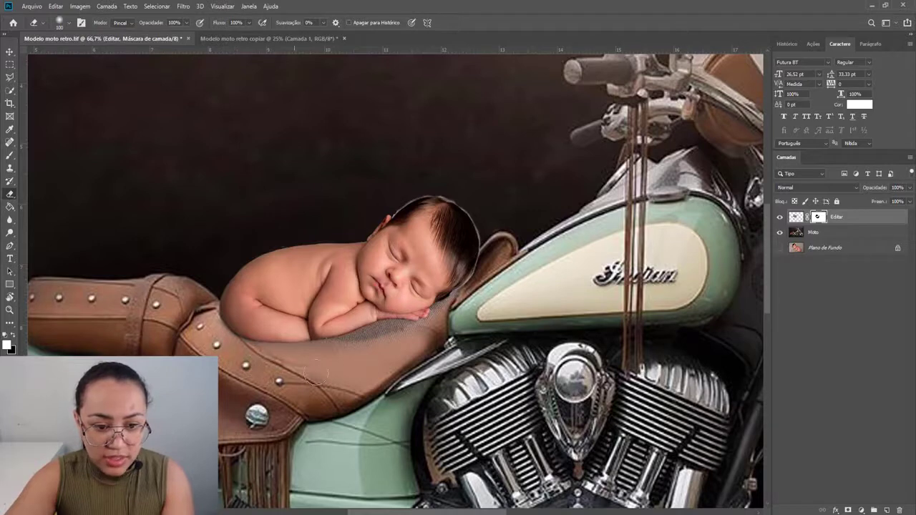
Clear the remaining fabric along the seat edge beneath the tank with a 250 px eraser on the mask.
key("bracketright")
key("bracketright")
key("bracketright")
key("bracketright")
key("bracketright")
left_click(407, 375)
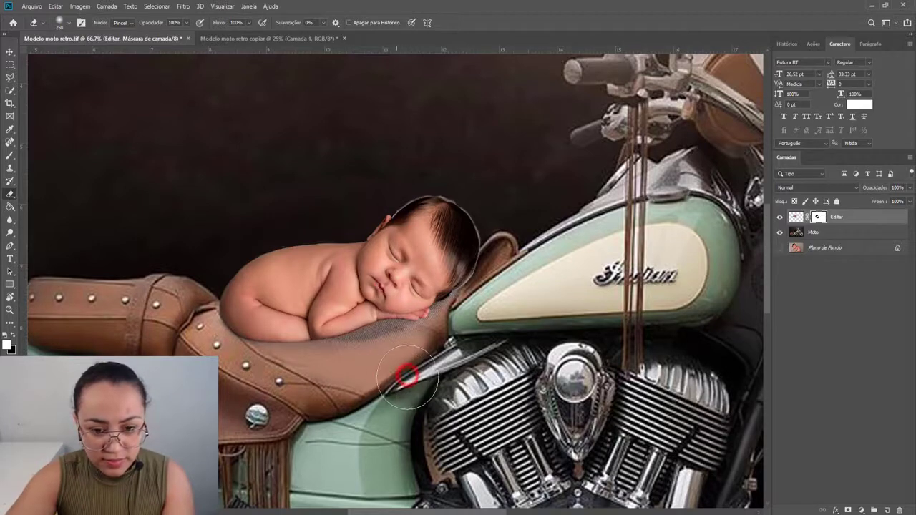
left_click(388, 375)
left_click(440, 364)
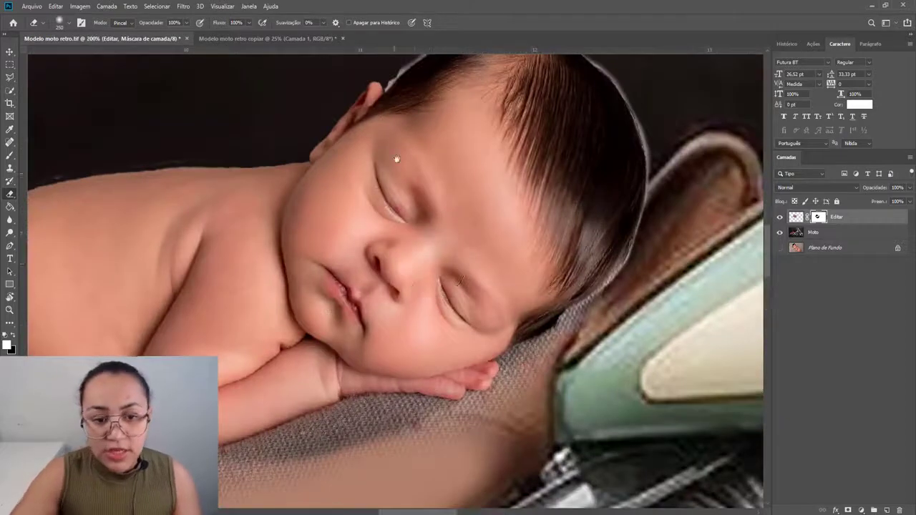
Erase the light halo along the hairline between the newborn's crown and ear, reducing the soft eraser from 30 px to 9 px.
left_click(431, 150, "ctrl")
key("bracketleft")
key("bracketleft")
key("bracketleft")
key("bracketleft")
key("bracketleft")
key("bracketleft")
key("bracketleft")
key("bracketleft")
key("bracketleft")
key("bracketleft")
key("bracketleft")
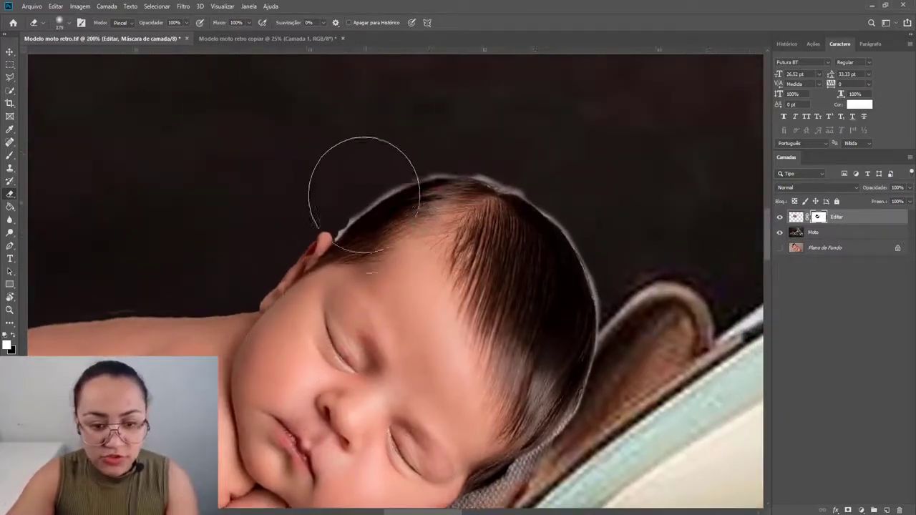
key("bracketleft")
key("bracketleft")
key("bracketleft")
key("bracketleft")
key("bracketleft")
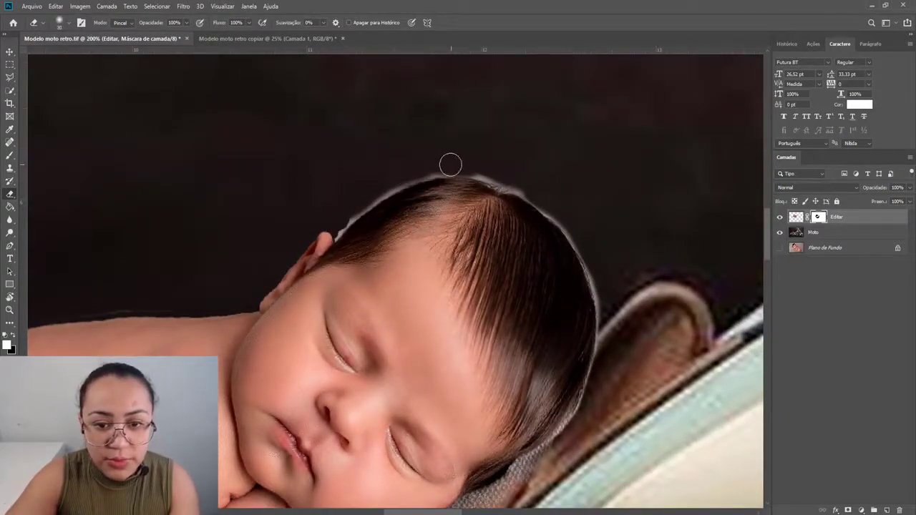
left_click(448, 167)
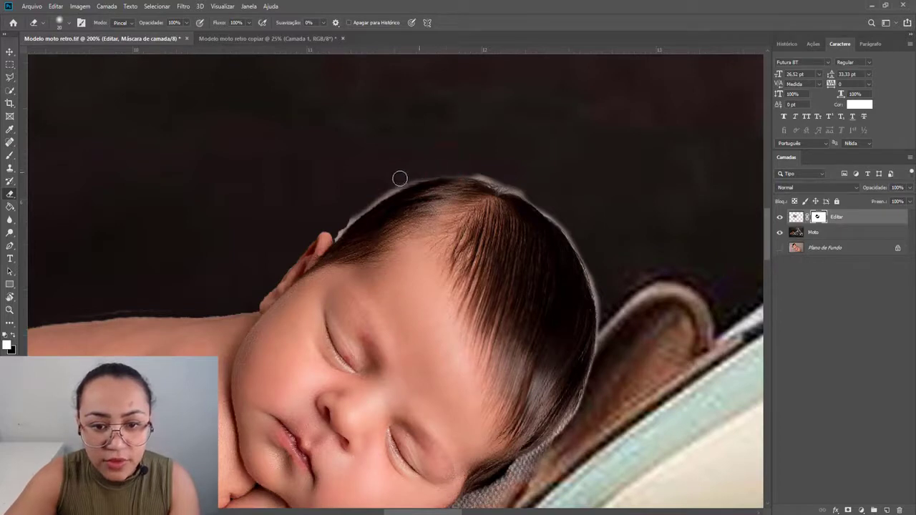
key("bracketleft")
key("bracketleft")
left_click(346, 221)
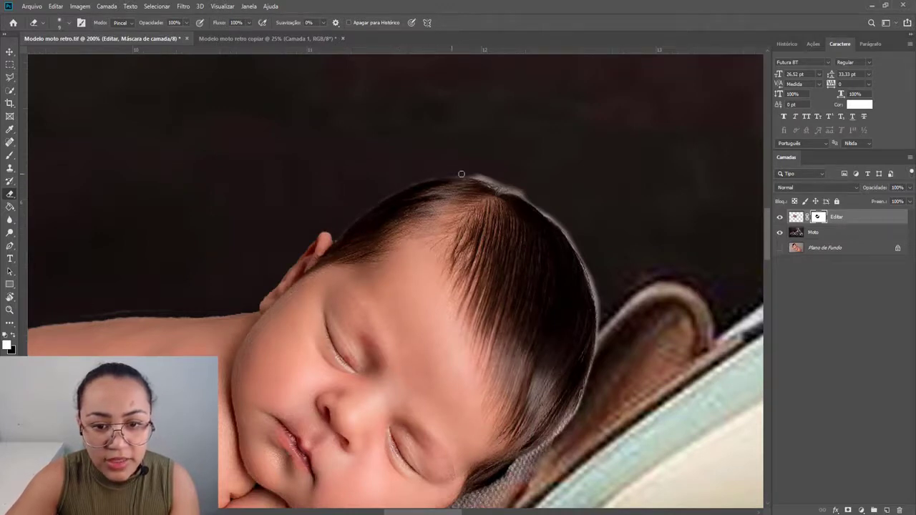
Erase the light fringe at the crown of the newborn's head with a fine eraser at 0% hardness.
key("bracketright")
key("bracketright")
left_click(530, 181)
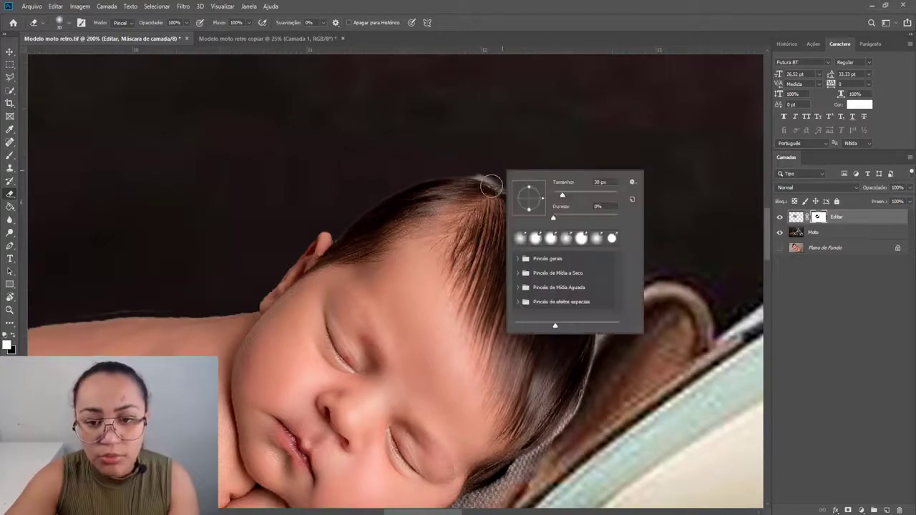
right_click(504, 176)
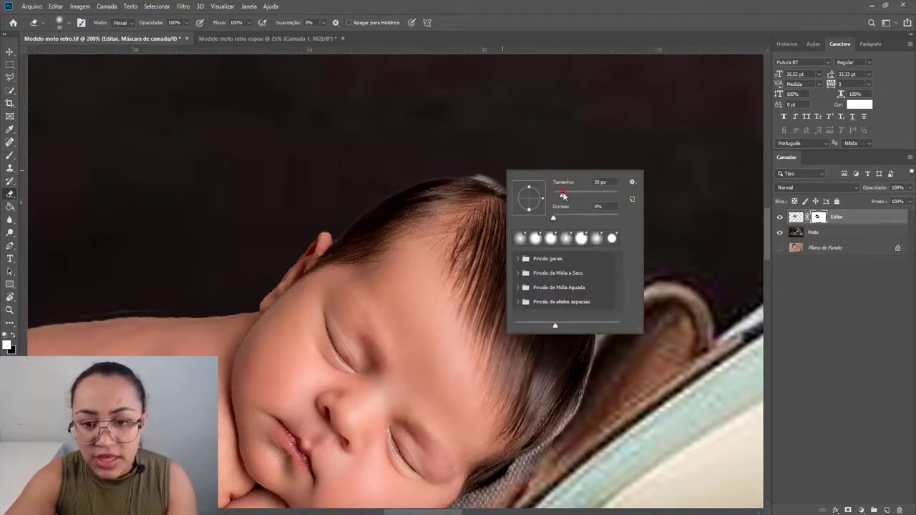
left_click_drag(564, 195, 602, 195)
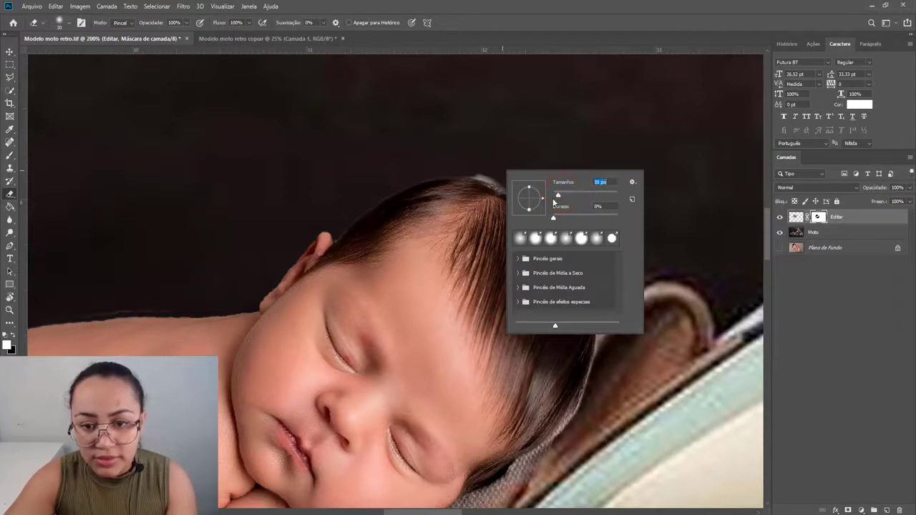
key("Return")
left_click(514, 184)
left_click_drag(514, 184, 487, 178)
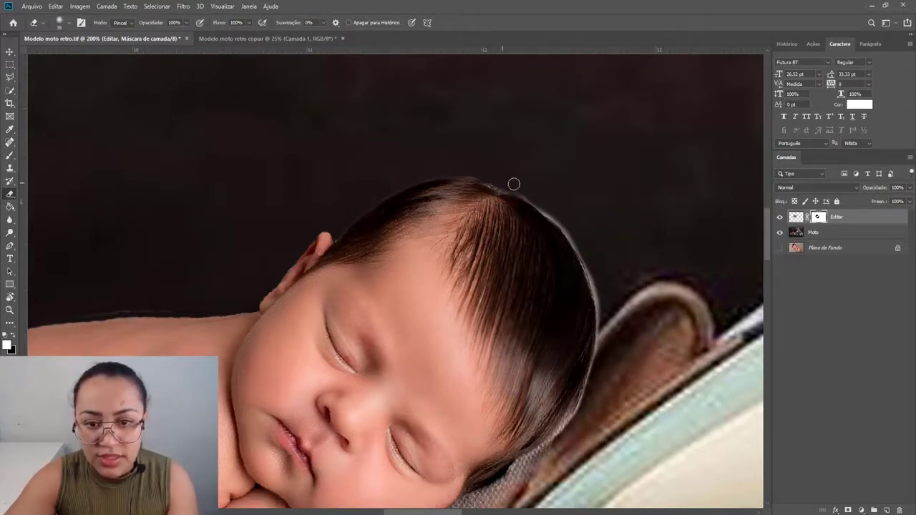
Mask out the halo down the back of the newborn's head, starting with a 30 px eraser.
key("bracketright")
key("bracketright")
mouse_move(549, 190)
left_mouse_down()
mouse_move(573, 221)
mouse_move(527, 186)
left_mouse_up()
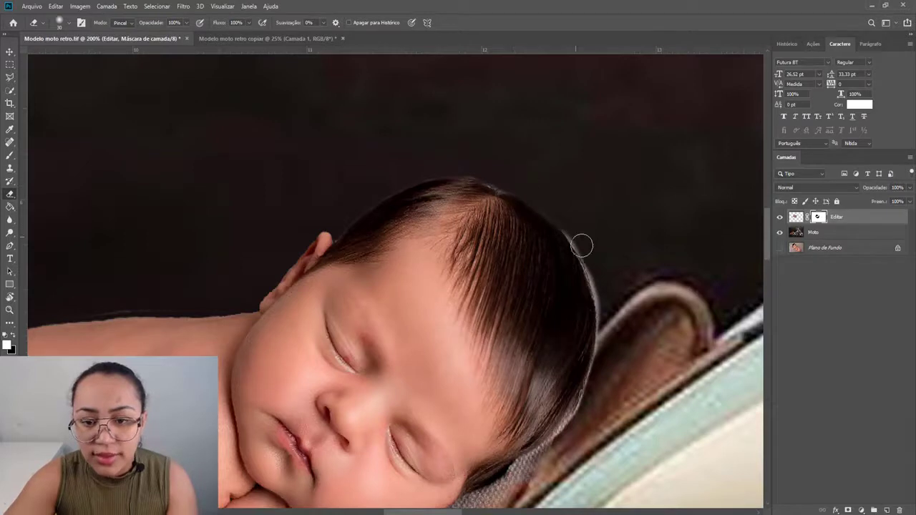
mouse_move(591, 248)
left_mouse_down()
mouse_move(576, 226)
mouse_move(585, 239)
left_mouse_up()
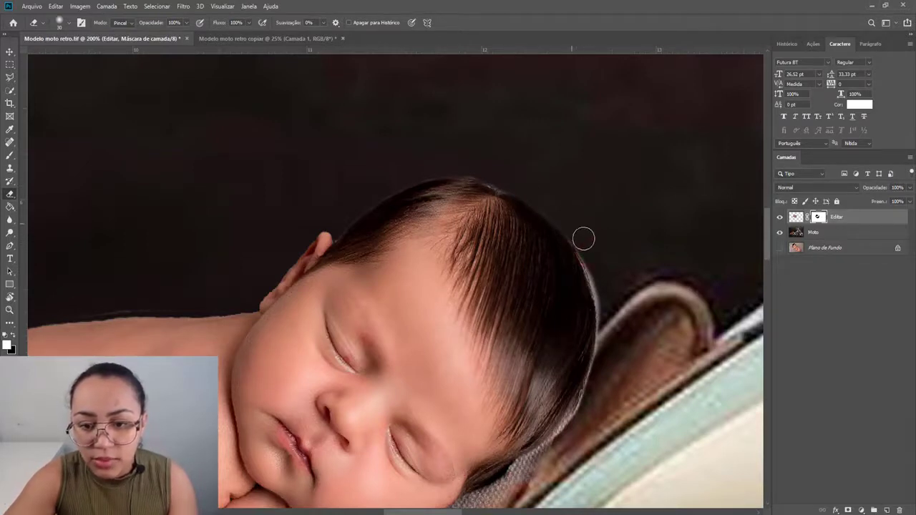
mouse_move(591, 280)
left_mouse_down()
mouse_move(544, 210)
mouse_move(543, 174)
mouse_move(565, 230)
mouse_move(559, 218)
mouse_move(571, 268)
mouse_move(570, 254)
mouse_move(565, 294)
mouse_move(551, 213)
left_mouse_up()
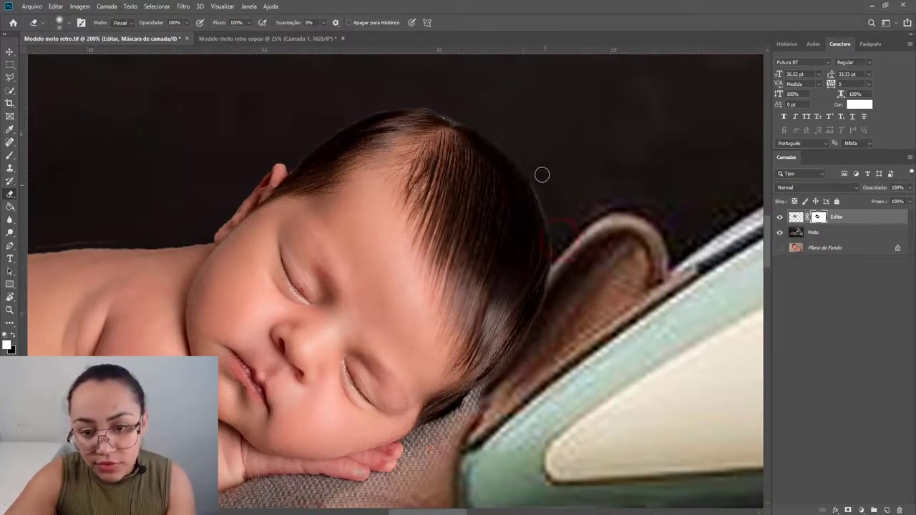
Touch up the mask at the crown and clear the leftover fabric between the nape and the tank.
left_click(459, 113)
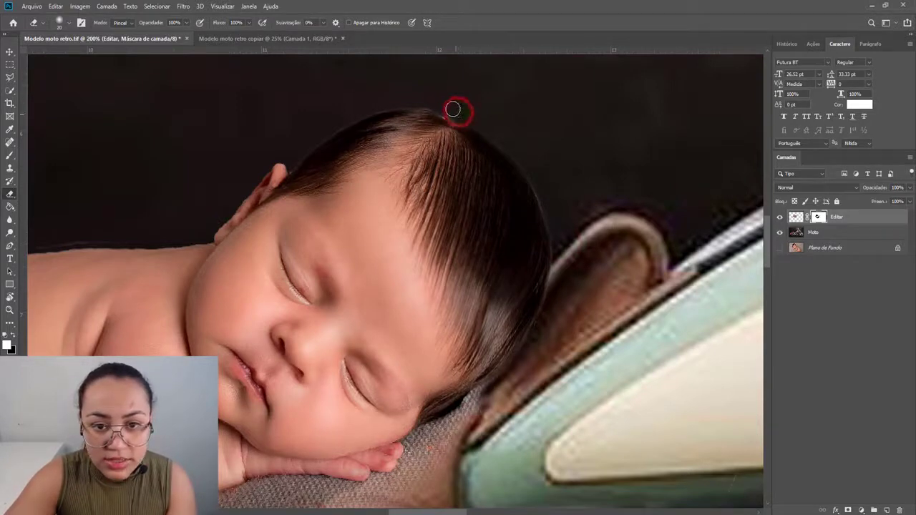
left_click(497, 384)
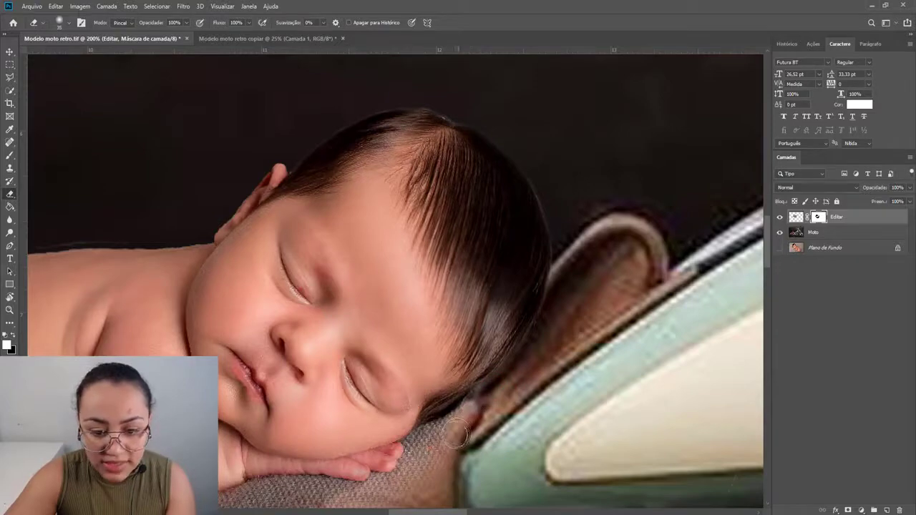
left_click(476, 433)
key("ctrl+minus")
key("ctrl+minus")
key("ctrl+minus")
key("ctrl+minus")
key("ctrl+minus")
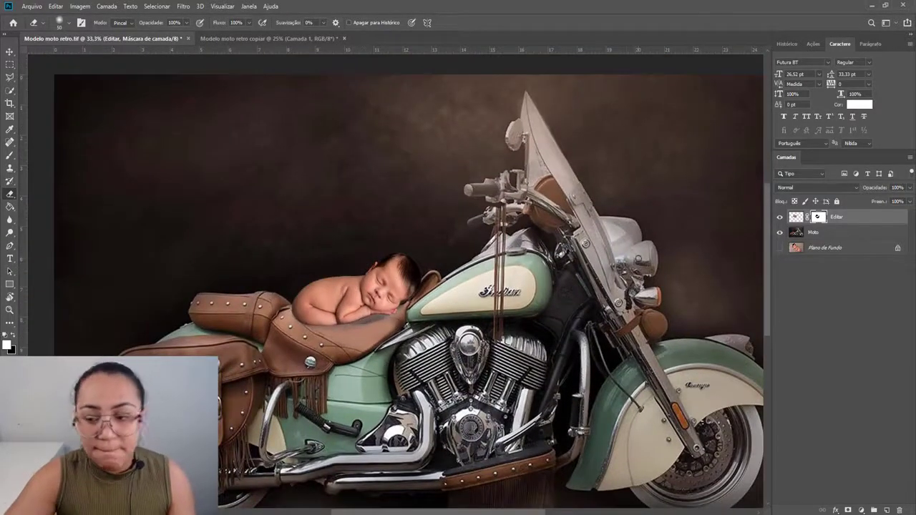
Rename the Editar layer to Recorte.
double_click(837, 216)
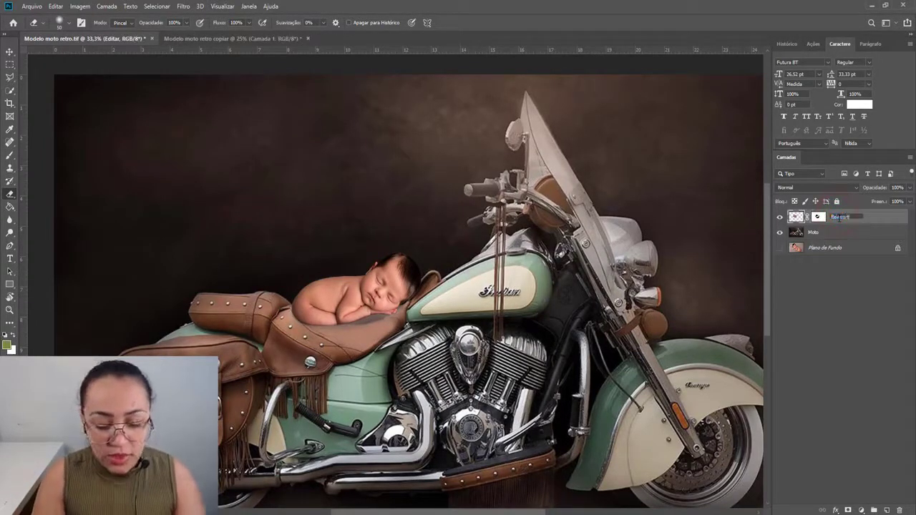
key("Return")
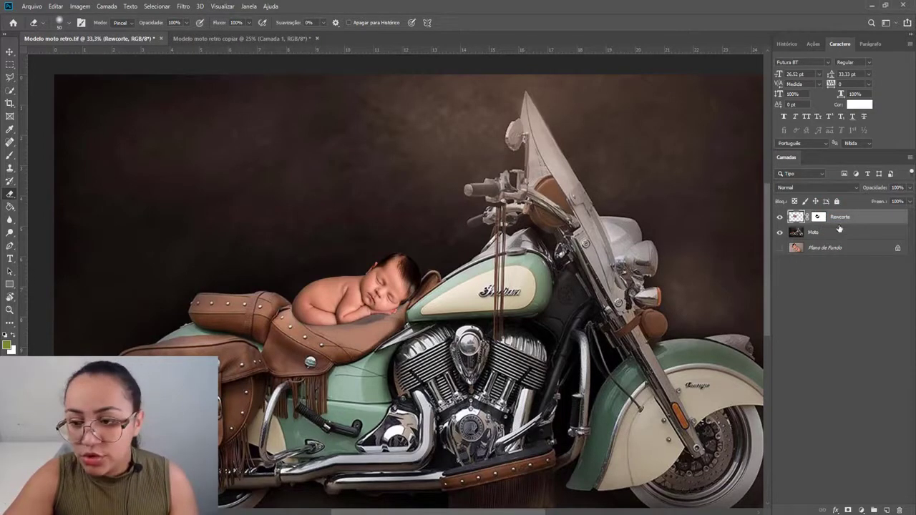
double_click(842, 217)
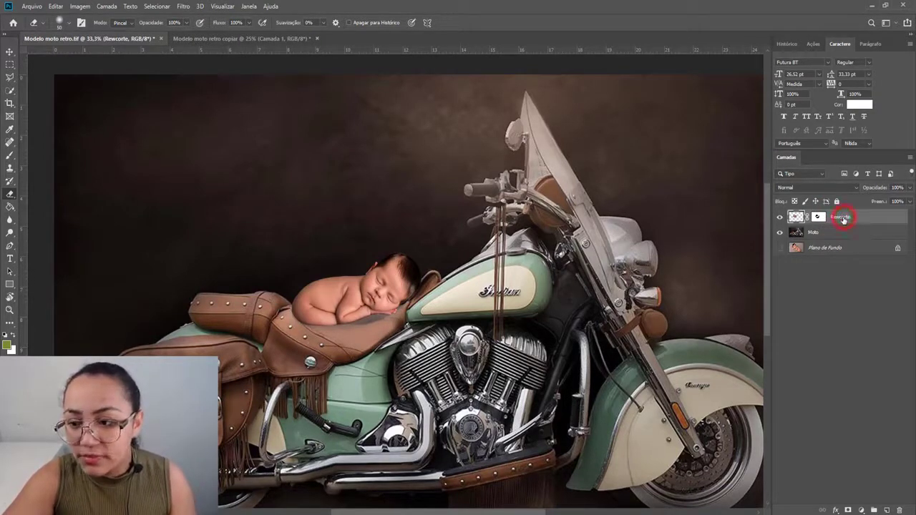
type("R")
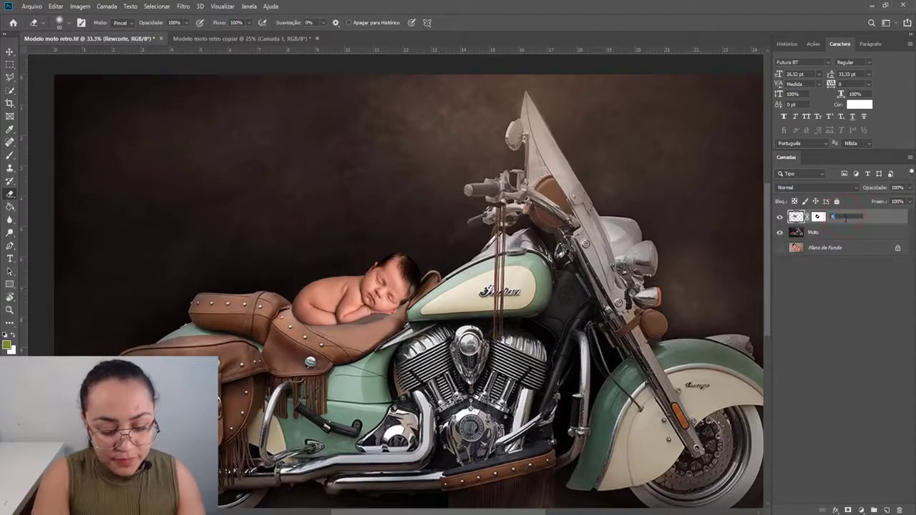
type("ecorte")
key("Return")
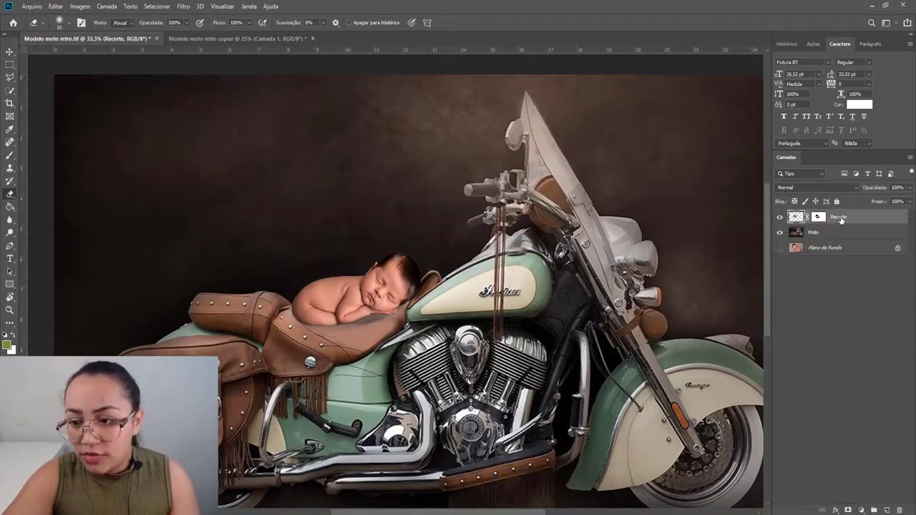
Duplicate the Recorte layer within the same document under the name Marionete.
right_click(846, 217)
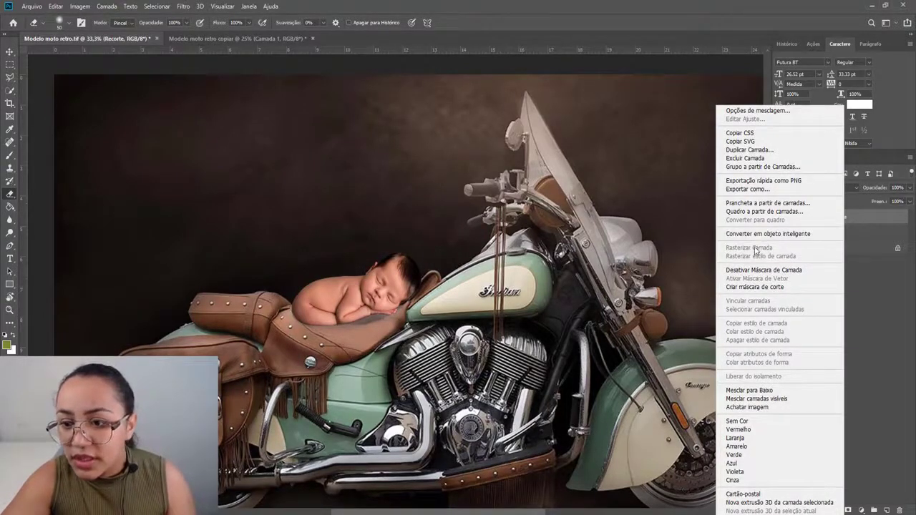
left_click(755, 150)
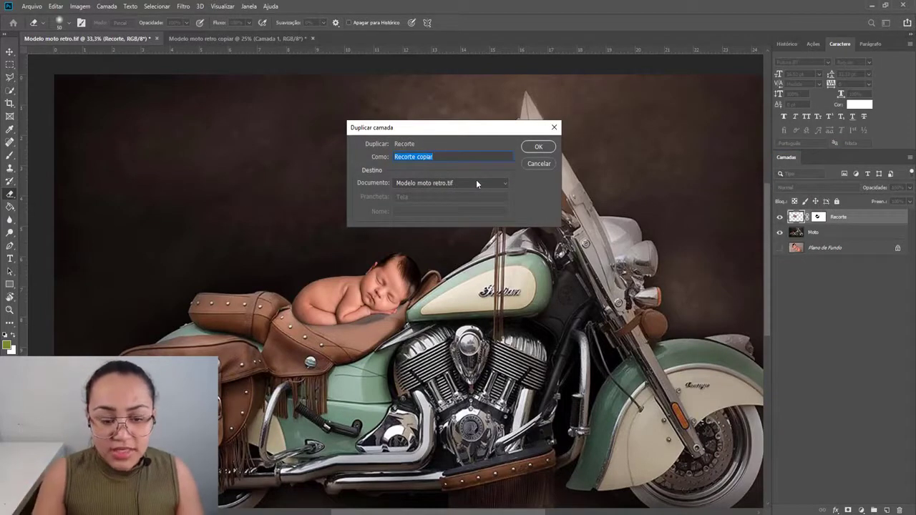
type("Mario")
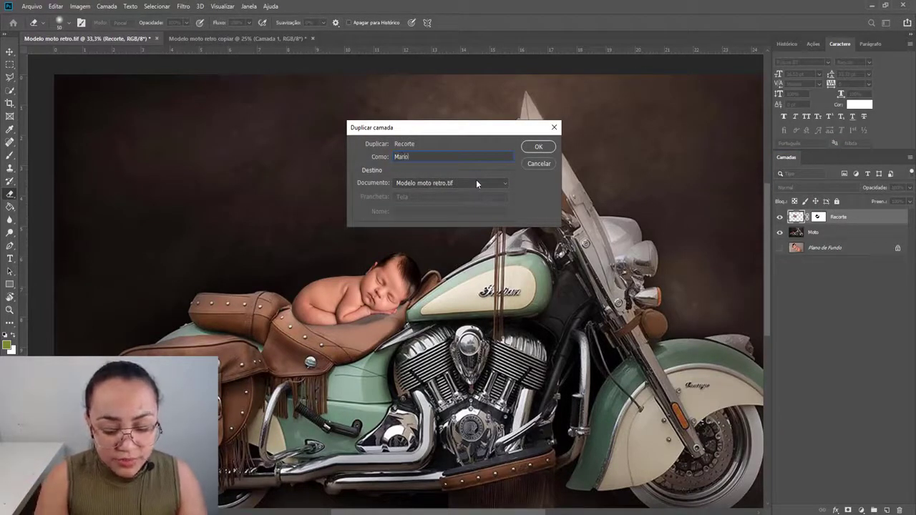
type("nete")
key("Return")
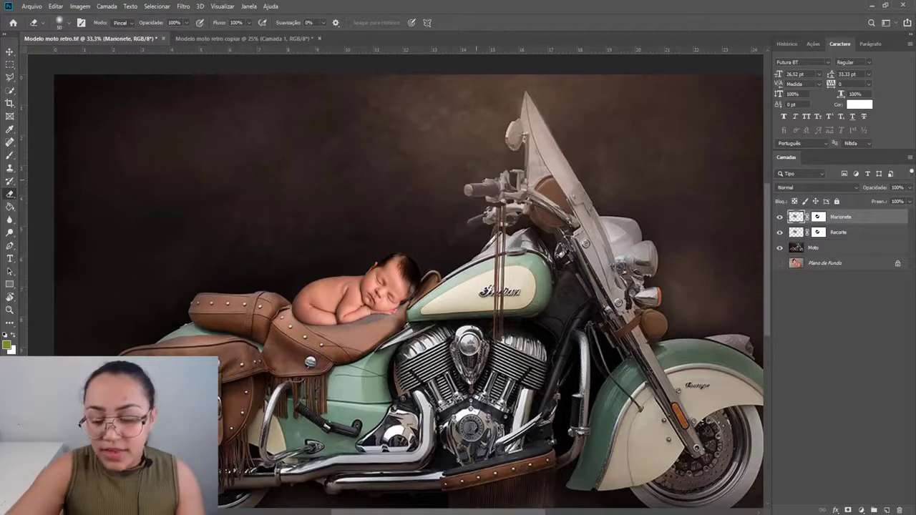
Place the Recorte layer hidden beneath Moto and target the Marionete layer's mask.
left_click_drag(838, 233, 840, 258)
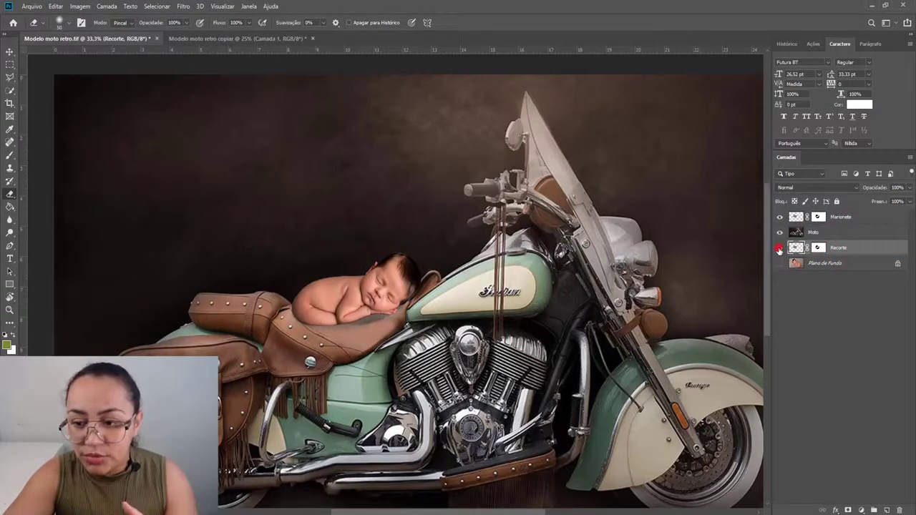
left_click(779, 248)
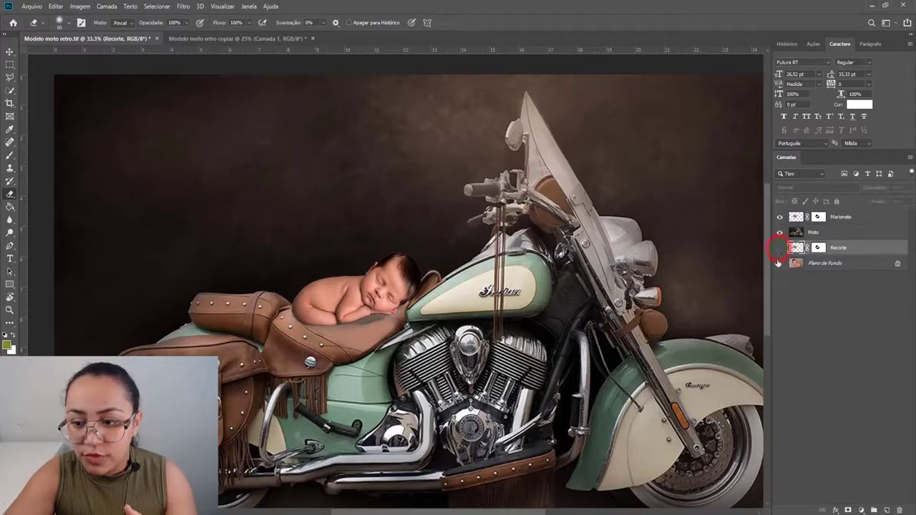
left_click(818, 218)
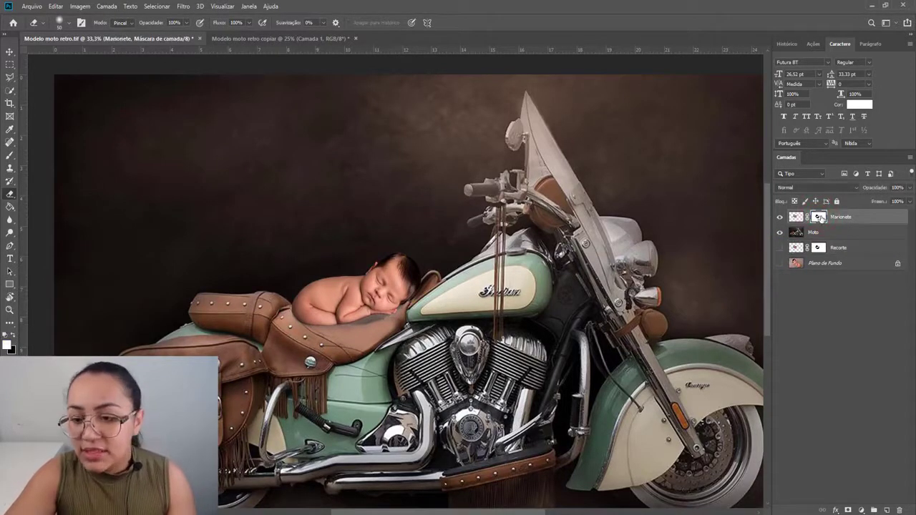
Apply the Marionete layer's mask permanently and start a Puppet Warp on the layer.
right_click(820, 218)
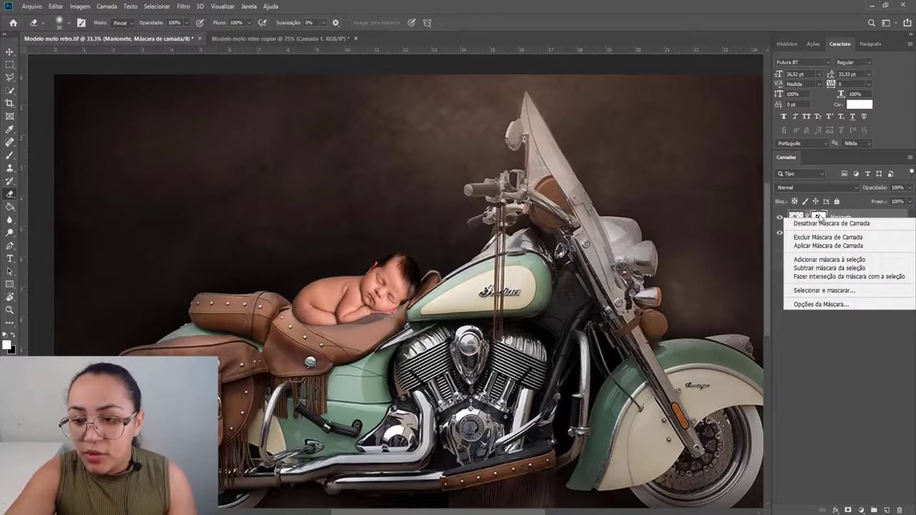
left_click(838, 246)
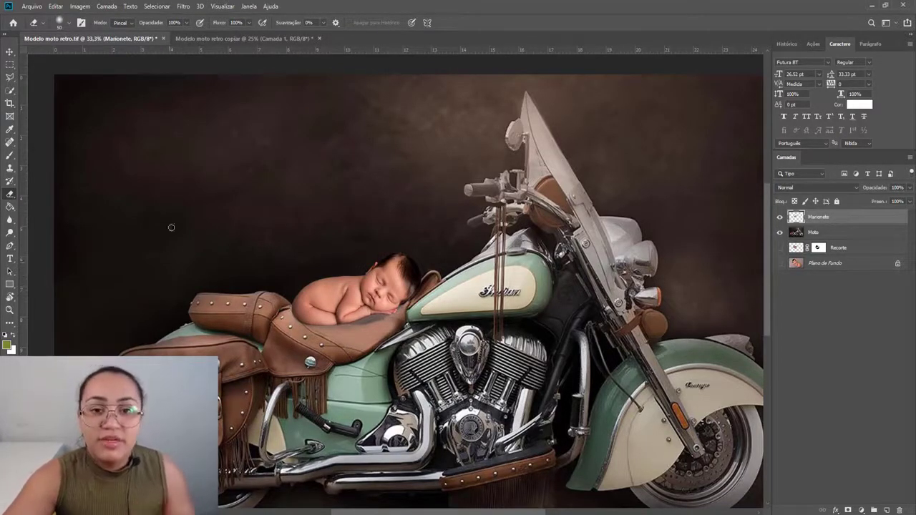
left_click(56, 7)
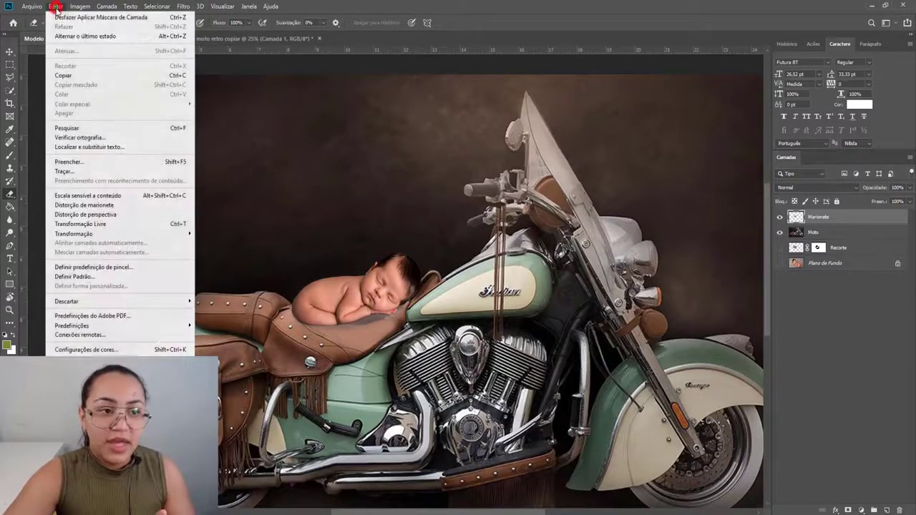
left_click(93, 206)
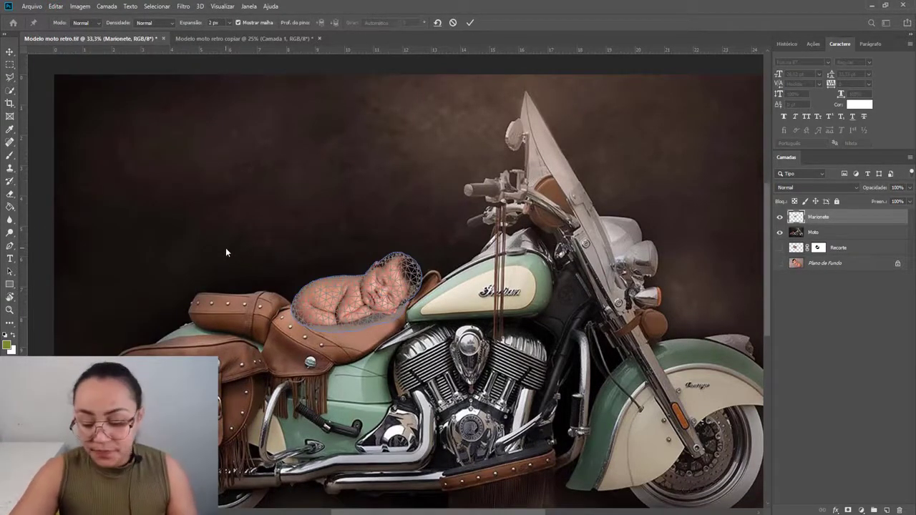
Place Puppet Warp pins on the forehead, mouth, nape, crown, back of the head and hand to anchor the baby's head.
key("ctrl+plus")
key("ctrl+plus")
key("ctrl+plus")
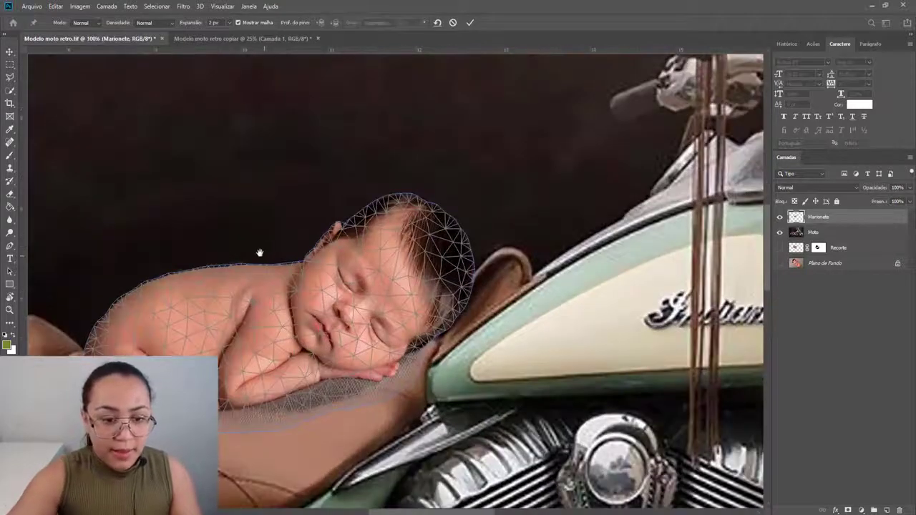
left_click_drag(259, 252, 276, 188)
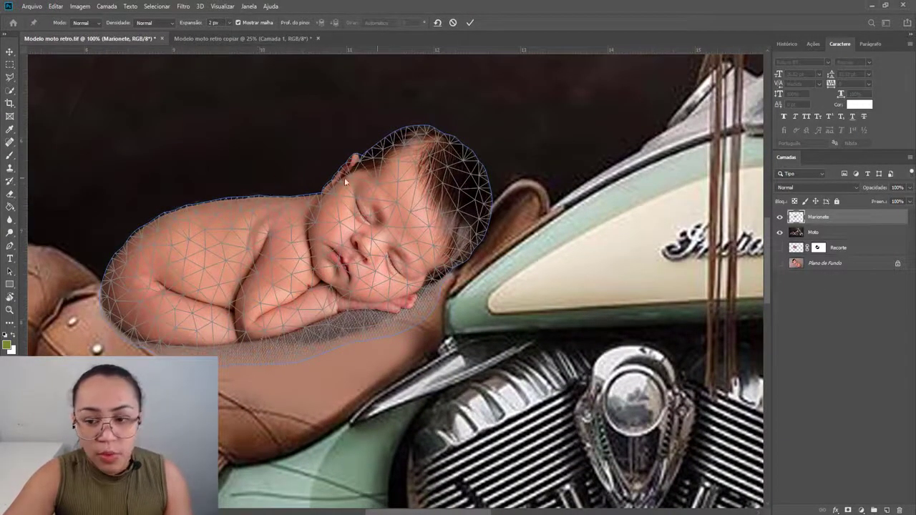
left_click(432, 202)
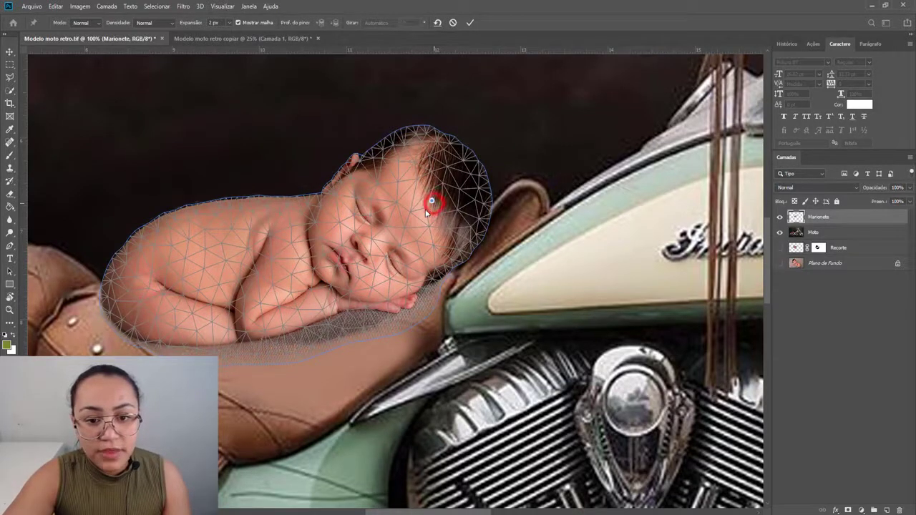
left_click(334, 260)
left_click(324, 189)
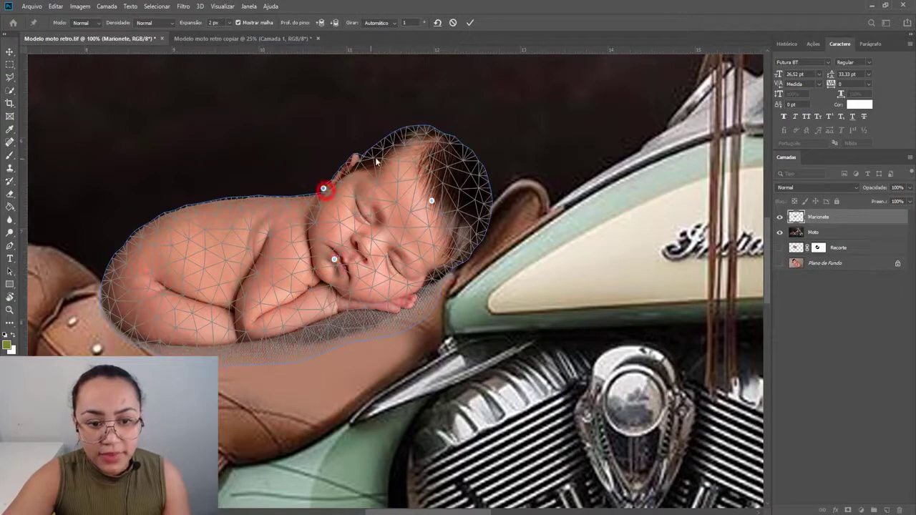
left_click(407, 129)
left_click(482, 226)
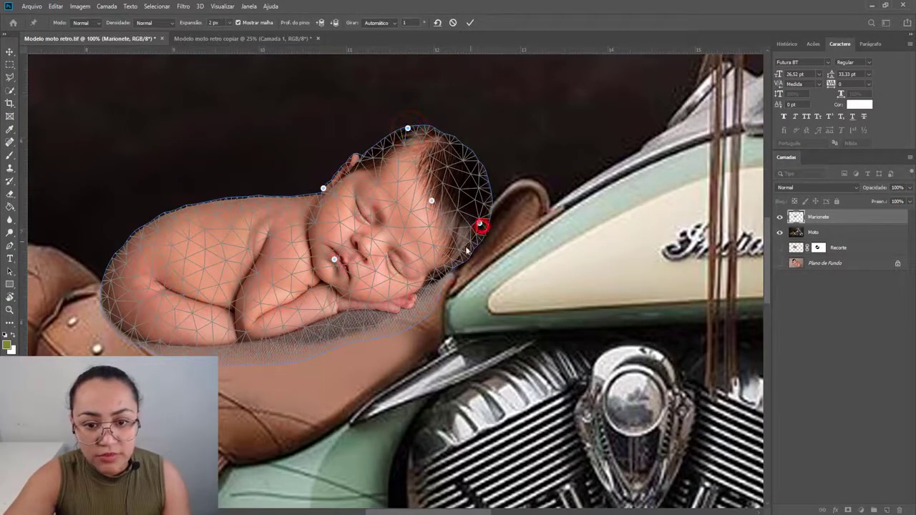
left_click(391, 305)
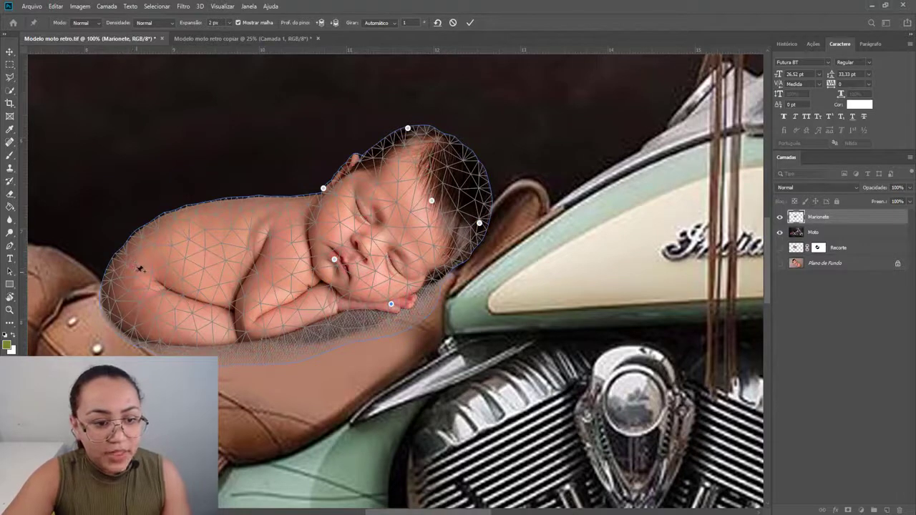
Pin the lower torso and the hip, and pull the hip pin upward to raise the baby's bottom.
left_click(220, 296)
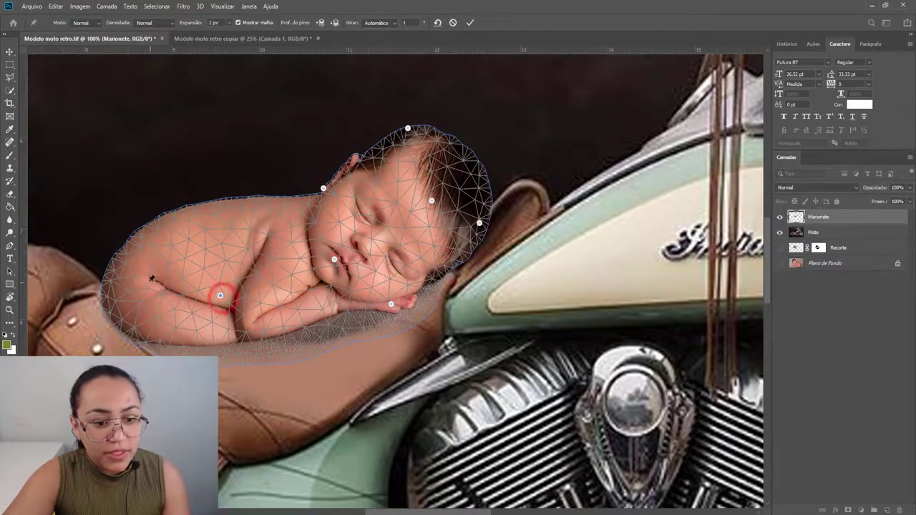
left_click(128, 271)
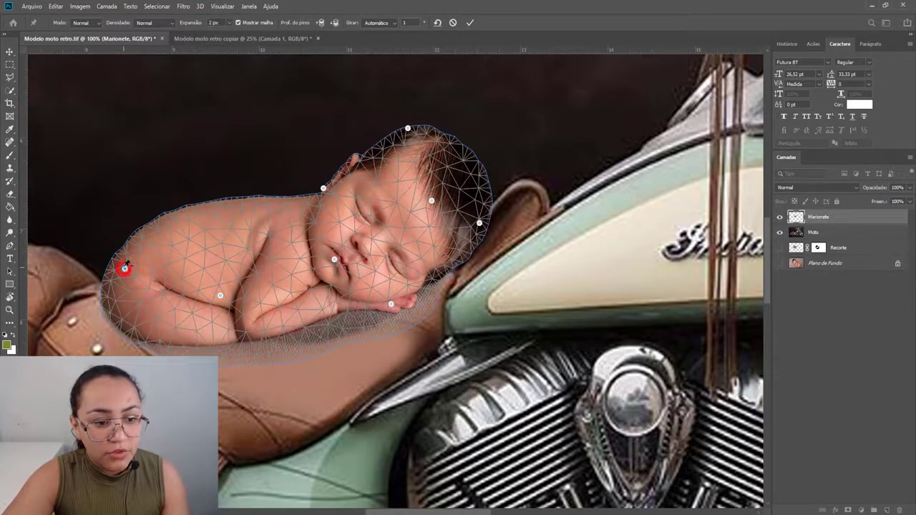
left_click(123, 267)
left_click(445, 206)
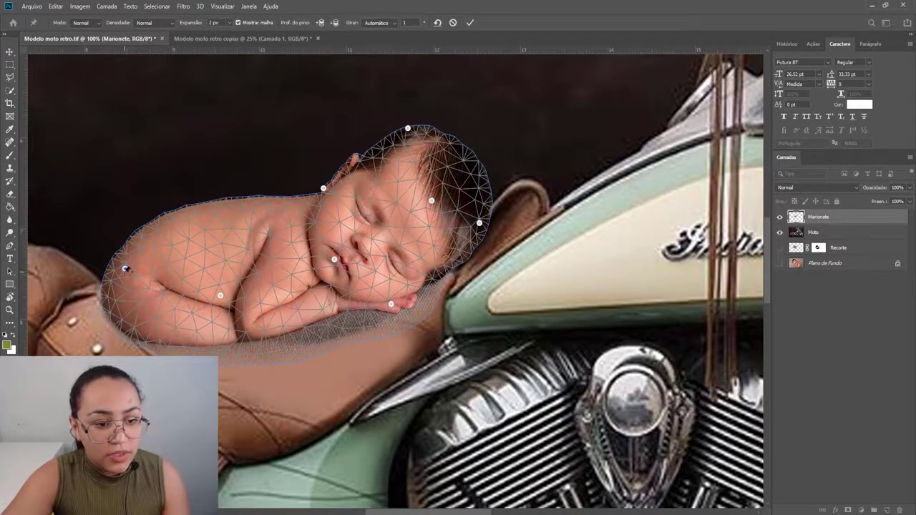
left_click(125, 268)
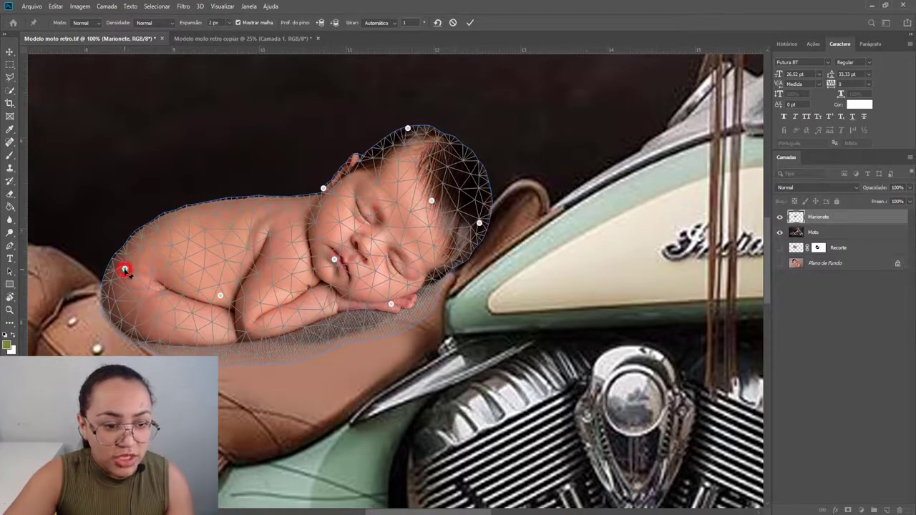
left_click_drag(125, 270, 138, 234)
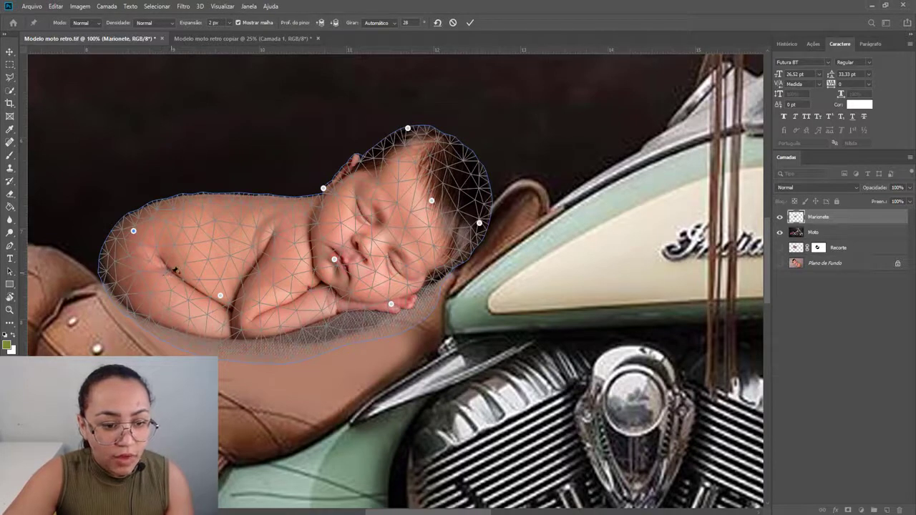
Add a pin at the thigh fold and nudge it slightly upward.
left_click(169, 270)
left_click(170, 271)
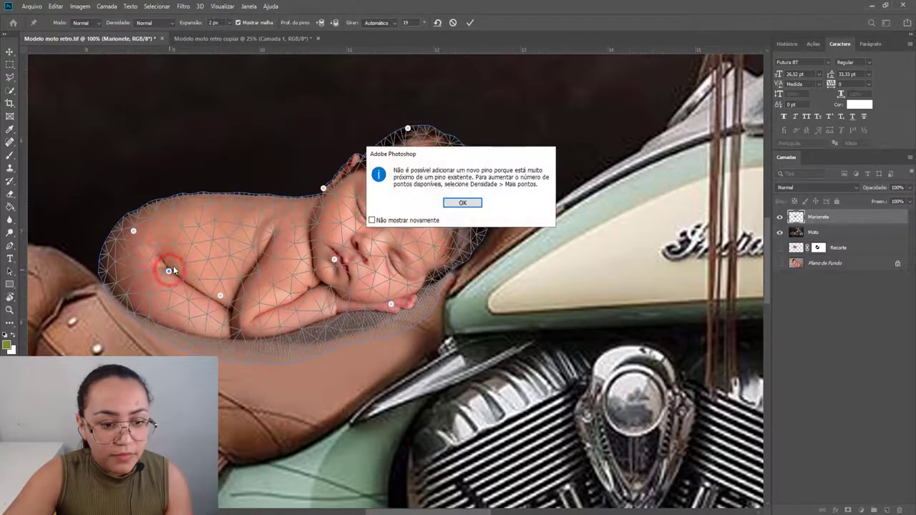
key("Return")
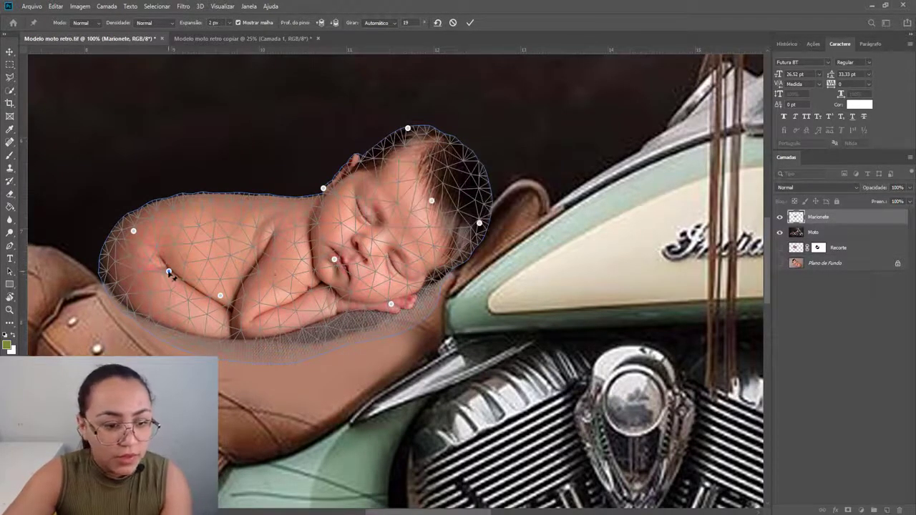
left_click(168, 271)
mouse_move(168, 272)
left_mouse_down()
mouse_move(172, 251)
mouse_move(168, 265)
left_mouse_up()
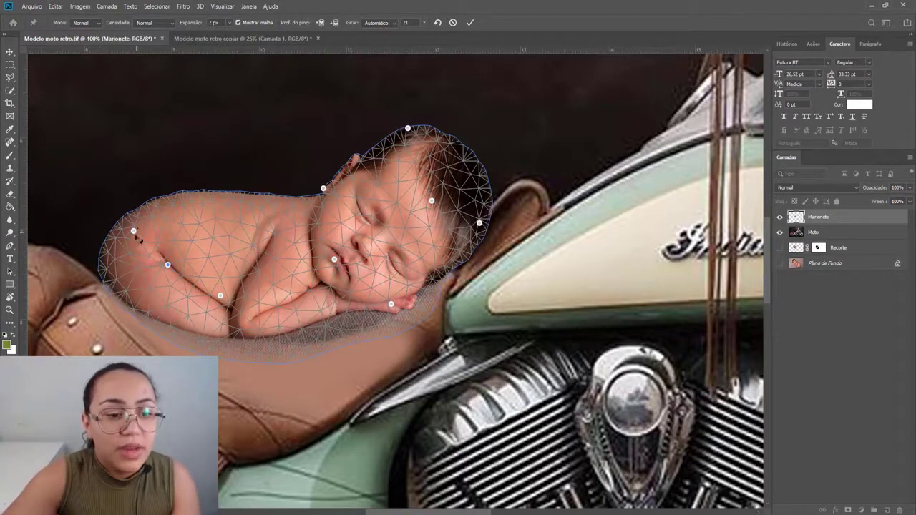
Raise the hip pin further, lift the middle of the back with a new pin, and commit the Puppet Warp.
left_click_drag(136, 234, 141, 222)
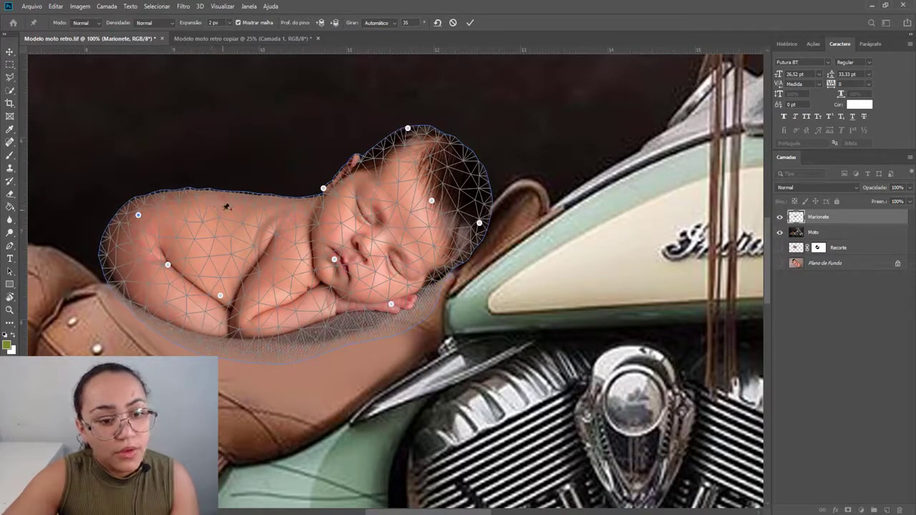
left_click_drag(224, 209, 227, 206)
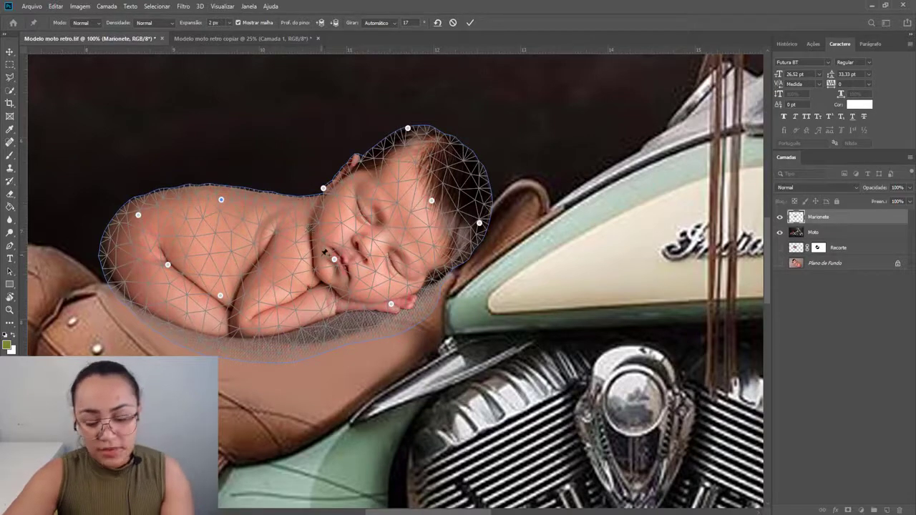
key("Return")
key("e")
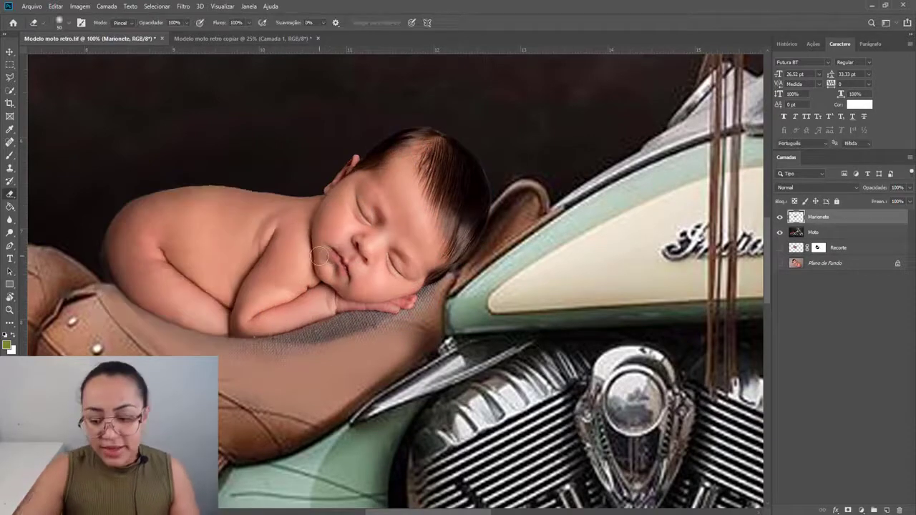
Move the warped baby slightly down so the body settles onto the motorcycle seat.
key("ctrl+minus")
key("ctrl+minus")
left_click(10, 52)
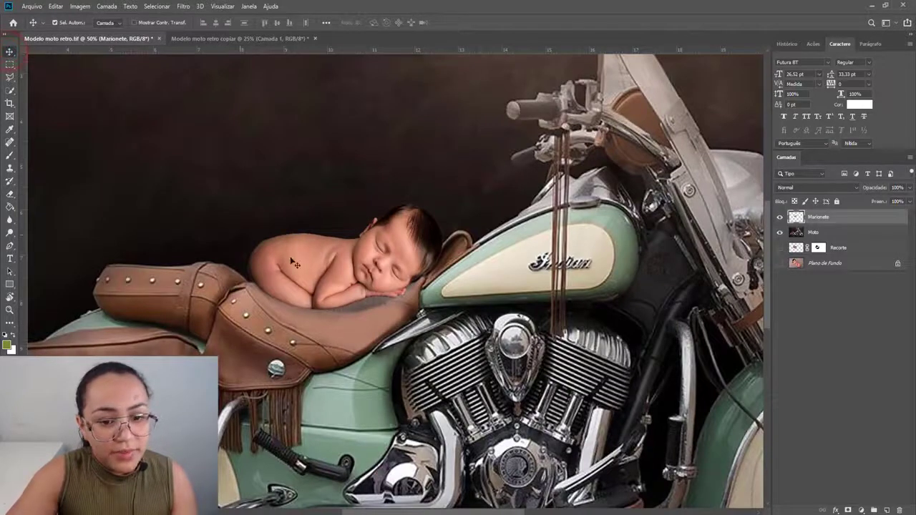
left_click_drag(327, 289, 326, 294)
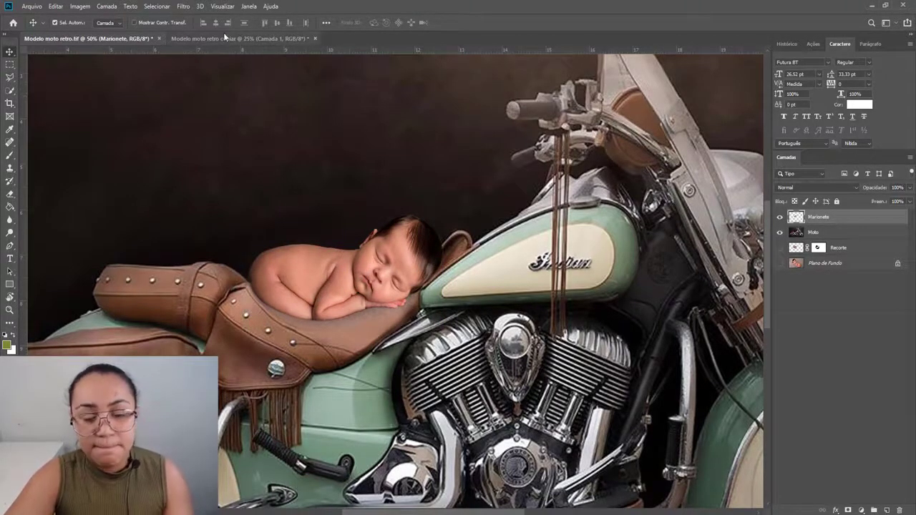
Open Liquify on the Marionete layer and push the baby's hip outline slightly outward with a size 400 Forward Warp brush.
left_click(183, 6)
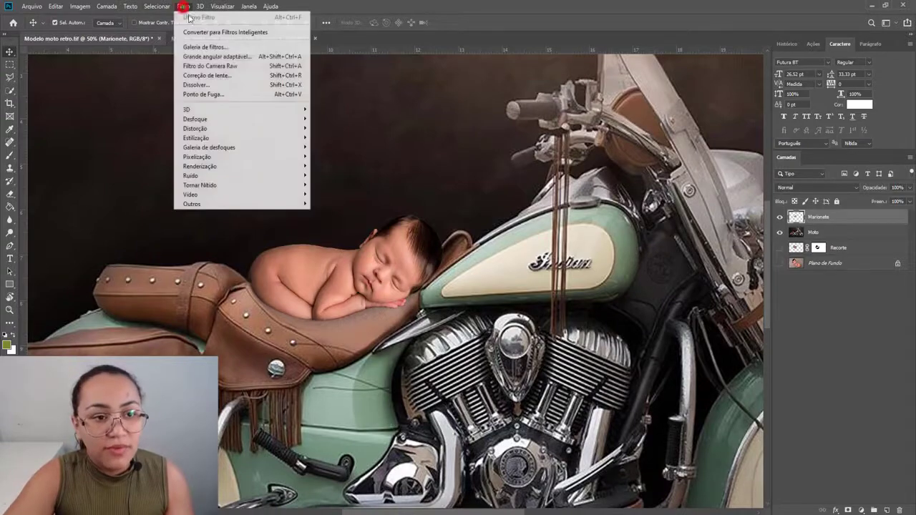
left_click(207, 86)
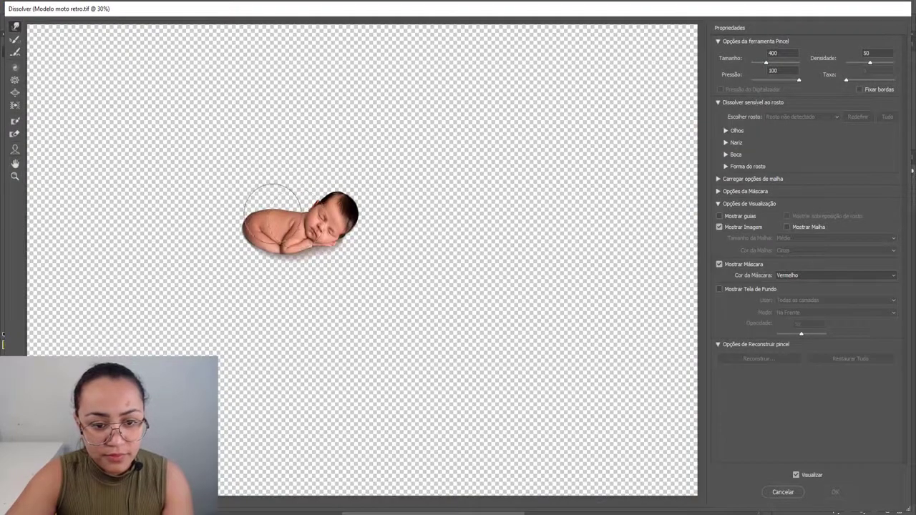
scroll(272, 212, "up", 3)
left_click(251, 195)
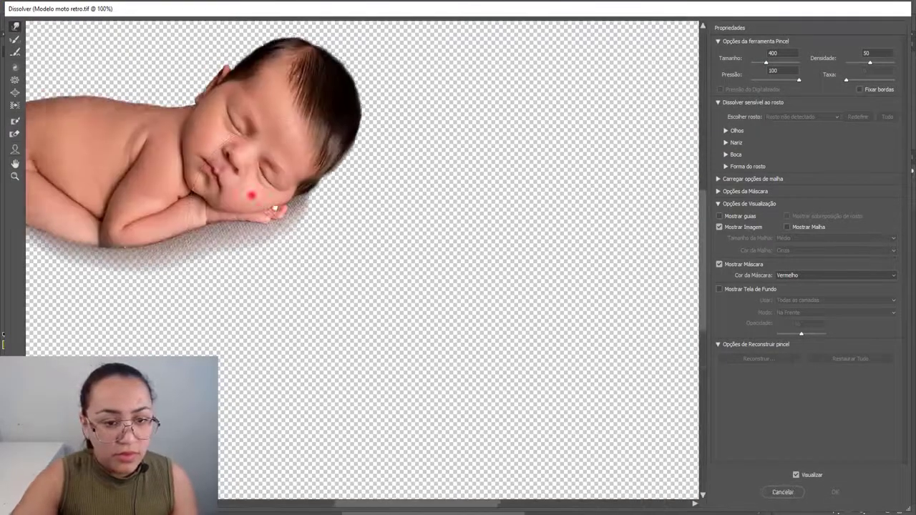
left_click_drag(419, 244, 463, 337)
key("bracketleft")
key("bracketleft")
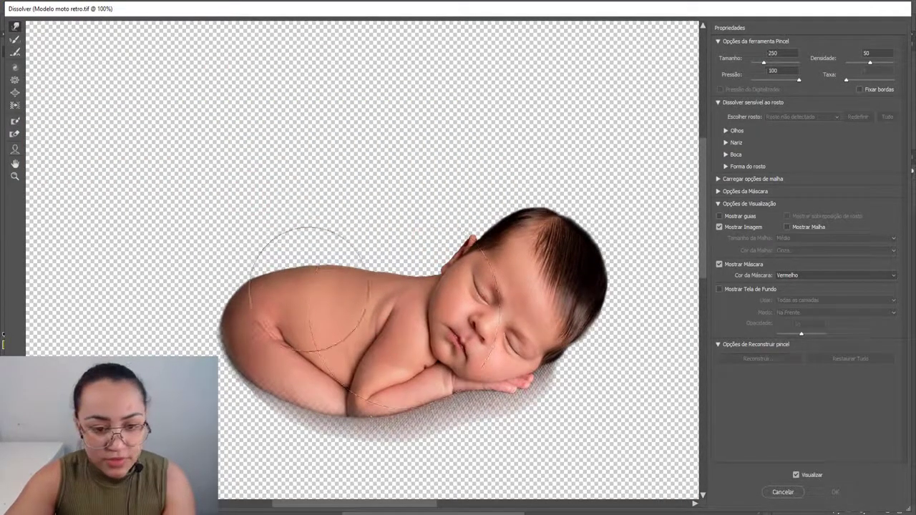
key("bracketright")
left_click_drag(276, 285, 280, 282)
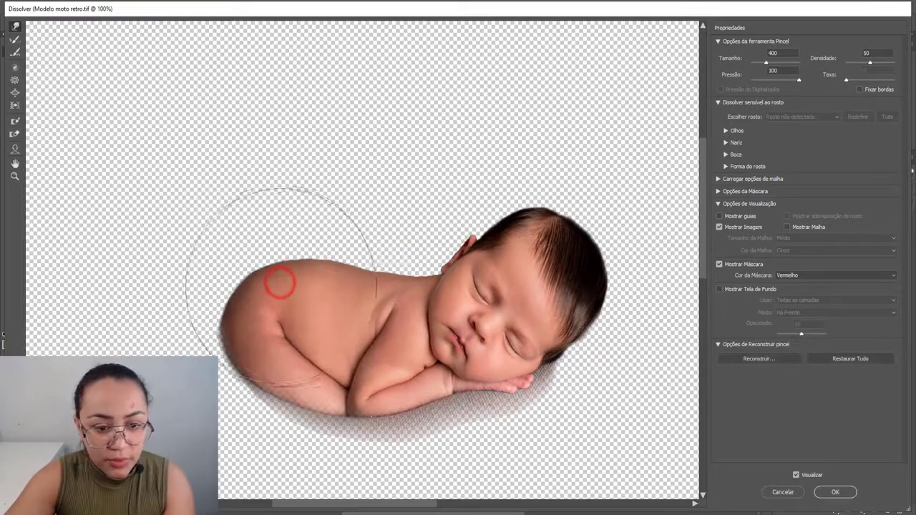
Smooth the contour from the hip along the back toward the shoulder with Forward Warp, varying the brush size.
key("bracketleft")
key("bracketleft")
key("bracketleft")
mouse_move(342, 291)
left_mouse_down()
mouse_move(288, 274)
mouse_move(278, 284)
mouse_move(228, 274)
left_mouse_up()
key("bracketleft")
key("bracketleft")
key("bracketright")
key("bracketright")
key("bracketright")
key("bracketright")
key("bracketright")
mouse_move(361, 276)
left_mouse_down()
mouse_move(377, 283)
mouse_move(395, 227)
mouse_move(394, 282)
mouse_move(417, 279)
left_mouse_up()
Reduce the Forward Warp brush to size 100 and touch up the back outline beside the nape.
key("bracketleft")
key("bracketleft")
key("bracketleft")
key("bracketleft")
key("bracketleft")
key("bracketleft")
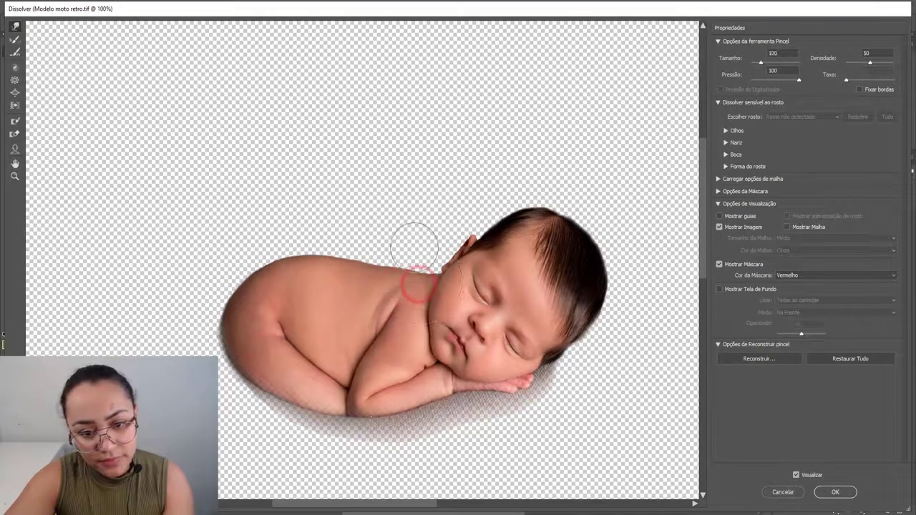
mouse_move(411, 245)
left_mouse_down()
mouse_move(398, 245)
mouse_move(415, 250)
left_mouse_up()
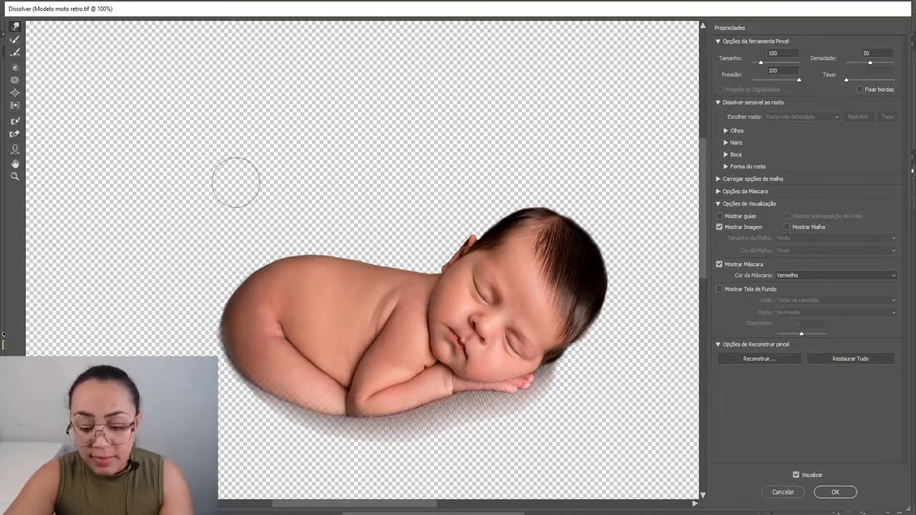
Refine the upper and lower edges of the hip, then reshape the thigh and back with a size 300 brush.
mouse_move(254, 239)
left_mouse_down()
mouse_move(351, 240)
mouse_move(254, 255)
left_mouse_up()
mouse_move(200, 305)
left_mouse_down()
mouse_move(220, 394)
mouse_move(245, 407)
mouse_move(221, 374)
mouse_move(294, 437)
mouse_move(271, 406)
mouse_move(314, 423)
mouse_move(261, 403)
left_mouse_up()
key("bracketright")
key("bracketright")
key("bracketright")
key("bracketright")
key("bracketright")
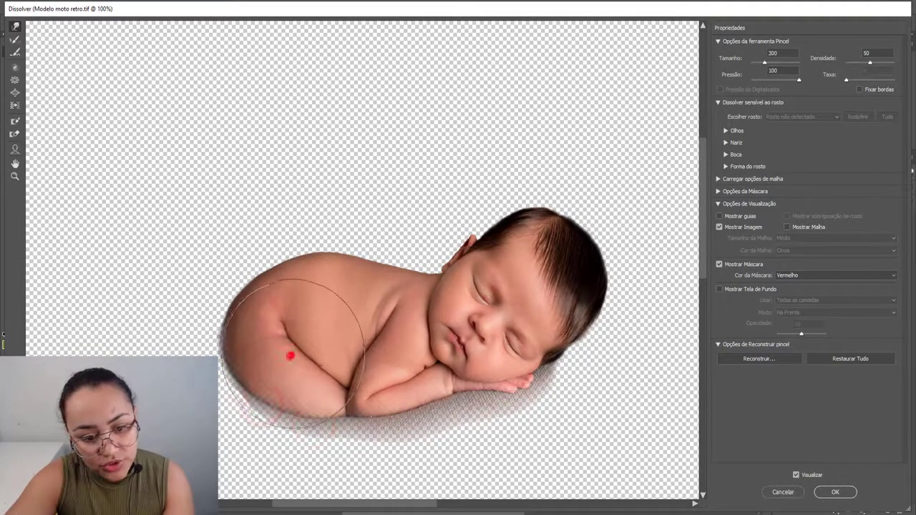
left_click_drag(291, 352, 290, 355)
mouse_move(282, 247)
left_mouse_down()
mouse_move(334, 207)
mouse_move(328, 184)
mouse_move(379, 210)
mouse_move(309, 237)
left_mouse_up()
Push the skin at the top of the hip outward with a size 150 Forward Warp brush.
key("bracketleft")
key("bracketleft")
key("bracketleft")
key("bracketleft")
key("bracketleft")
key("bracketleft")
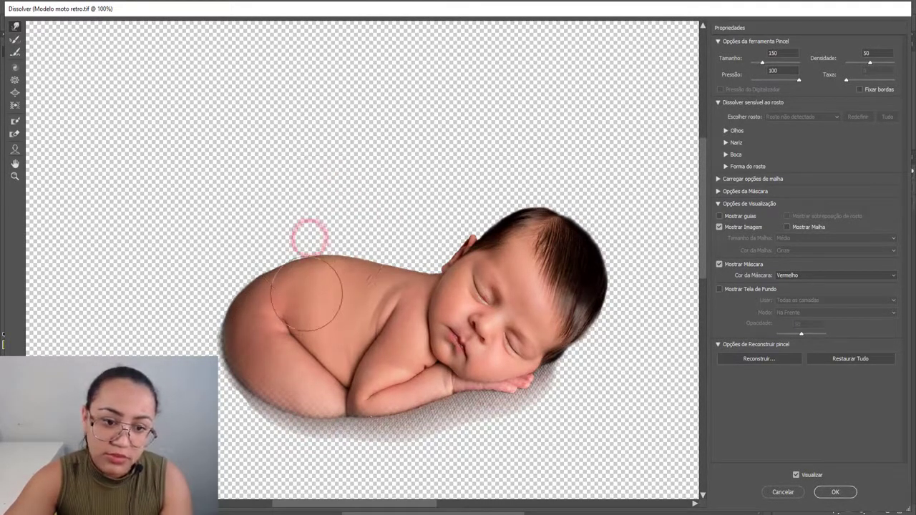
mouse_move(304, 277)
left_mouse_down()
mouse_move(279, 284)
mouse_move(287, 281)
left_mouse_up()
Even out the upper back from the shoulder toward the waist with Forward Warp at brush size 150.
key("bracketright")
key("bracketright")
key("bracketright")
key("bracketright")
key("bracketright")
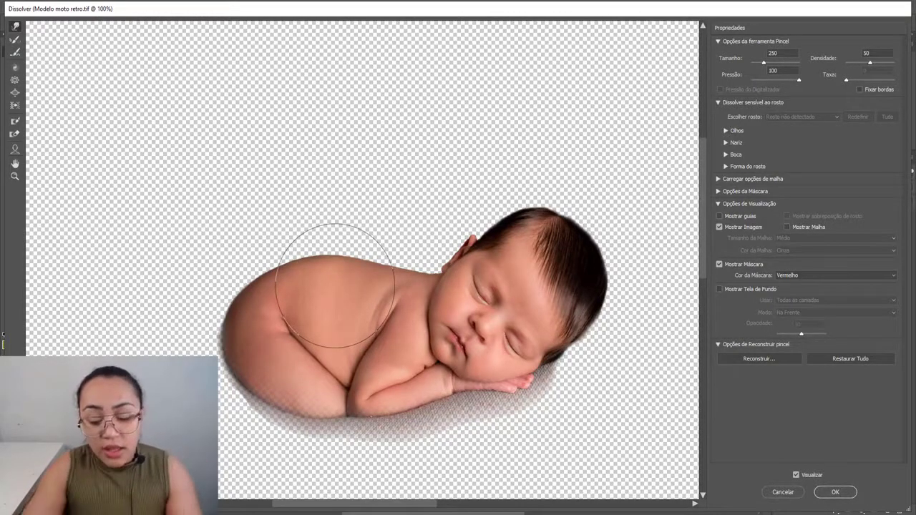
key("bracketright")
key("bracketright")
key("bracketright")
key("bracketright")
key("bracketright")
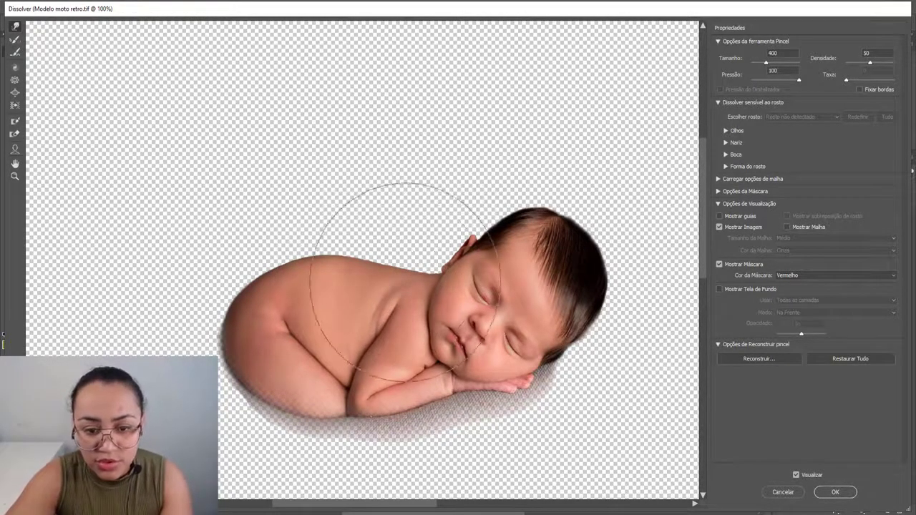
key("bracketleft")
key("bracketleft")
key("bracketleft")
key("bracketleft")
key("bracketleft")
key("bracketleft")
key("bracketleft")
key("bracketleft")
left_click_drag(413, 276, 371, 281)
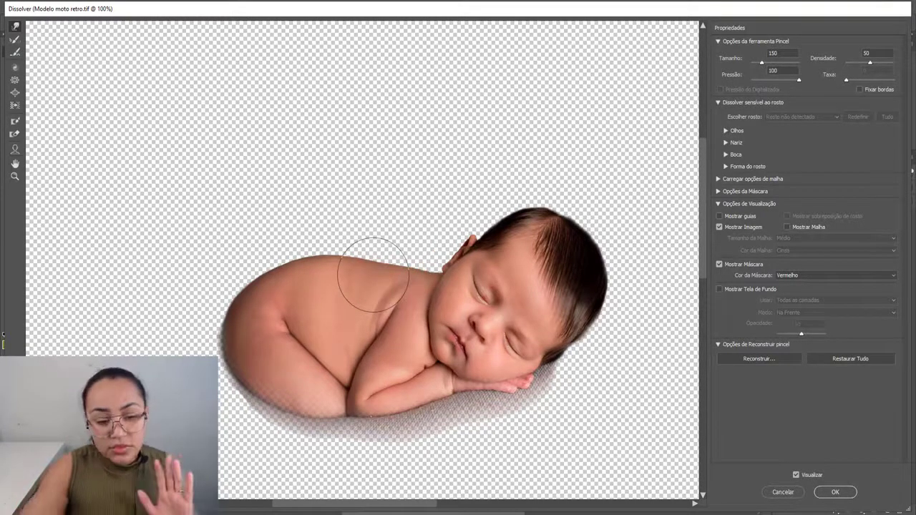
Try reshaping a short stretch of the upper back outline with small Forward Warp brushes of size 70 and 40.
scroll(373, 276, "up", 4)
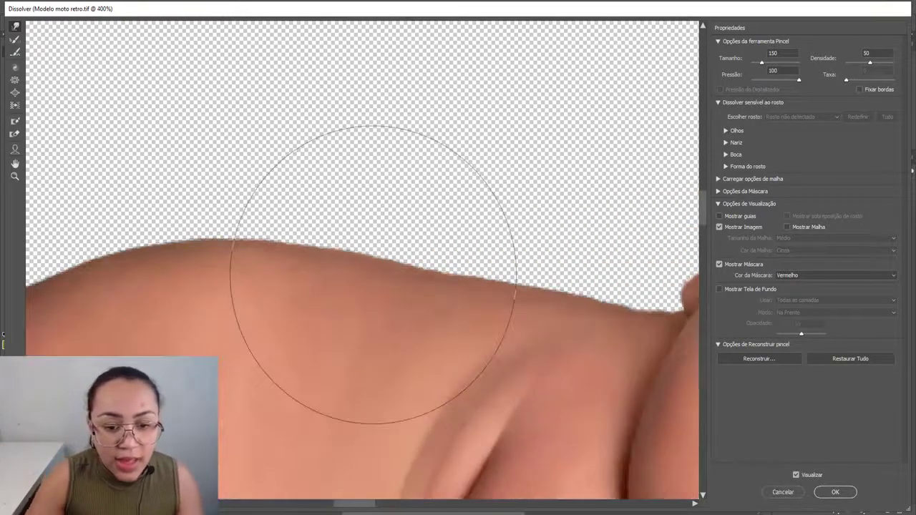
key("bracketleft")
key("bracketleft")
key("bracketleft")
key("bracketleft")
key("bracketleft")
key("bracketleft")
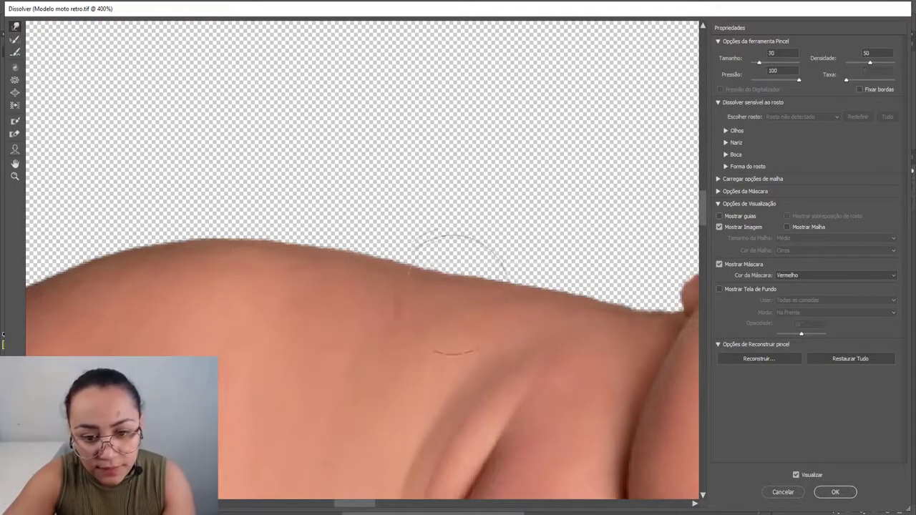
mouse_move(447, 272)
left_mouse_down()
mouse_move(366, 357)
mouse_move(381, 378)
mouse_move(412, 308)
left_mouse_up()
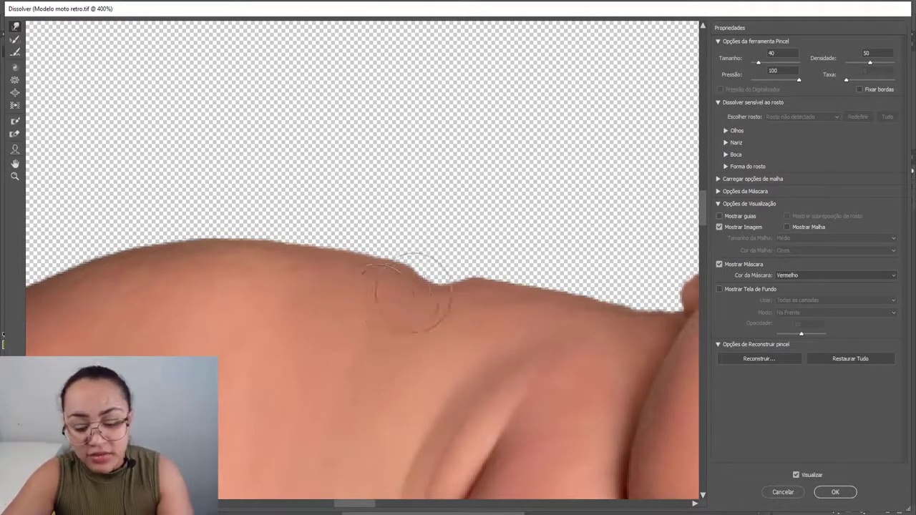
mouse_move(425, 306)
left_mouse_down()
mouse_move(448, 292)
mouse_move(415, 300)
mouse_move(417, 290)
mouse_move(453, 301)
mouse_move(368, 286)
left_mouse_up()
scroll(368, 286, "down", 5)
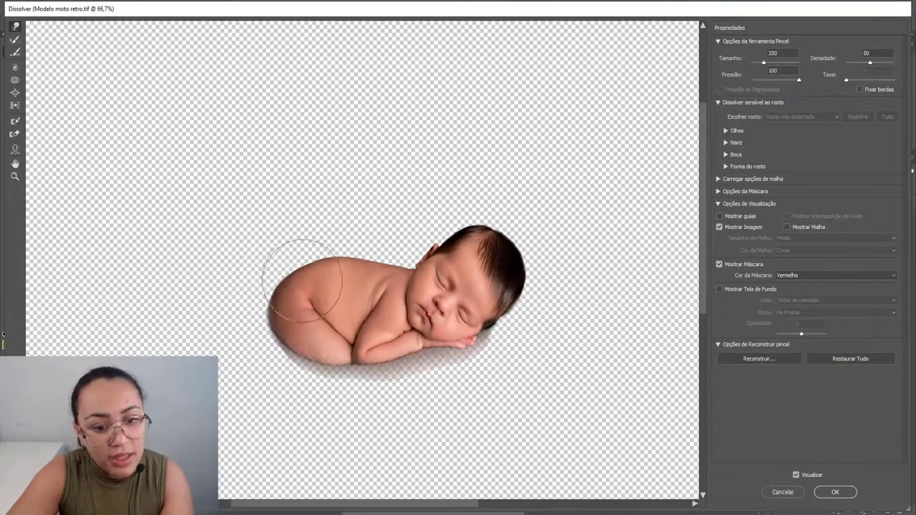
Nudge the rounded upper outline of the hip with a size 250 Forward Warp brush.
left_click(300, 276)
left_click(256, 260)
left_click(250, 275)
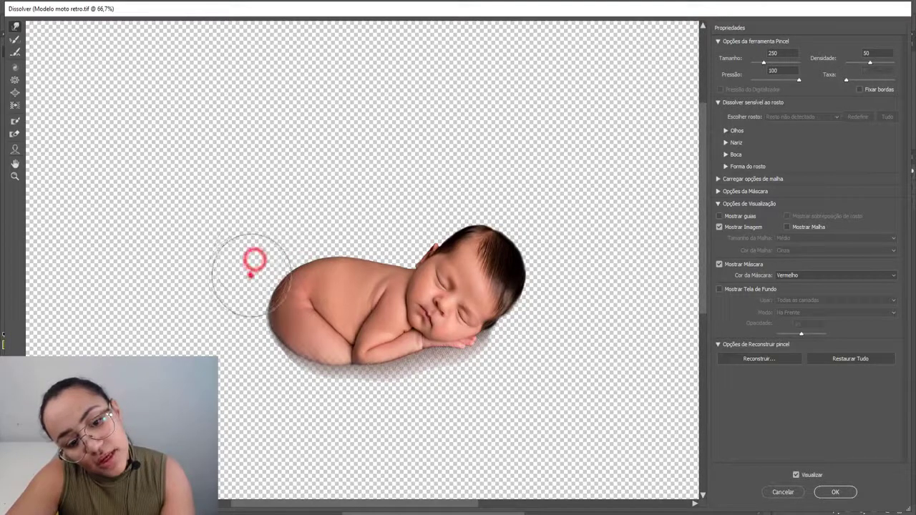
left_click(250, 269)
left_click(262, 250)
left_click(266, 256)
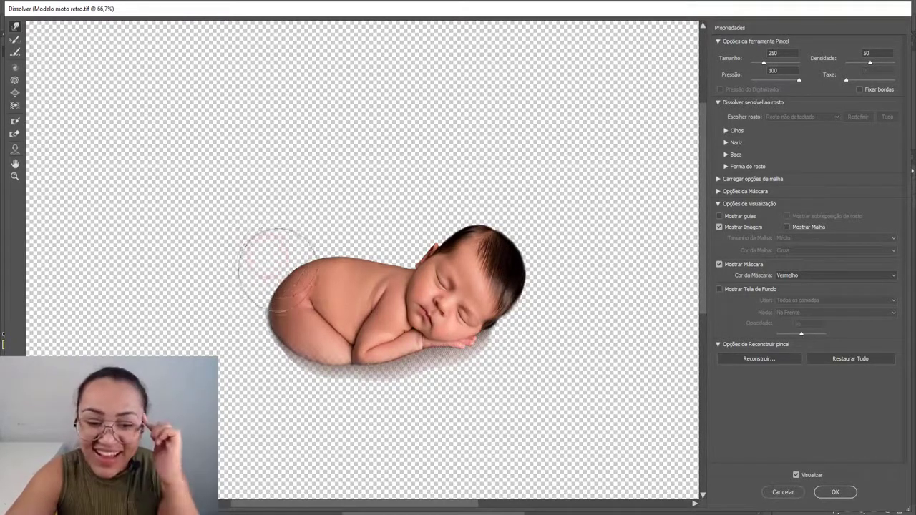
left_click(278, 247)
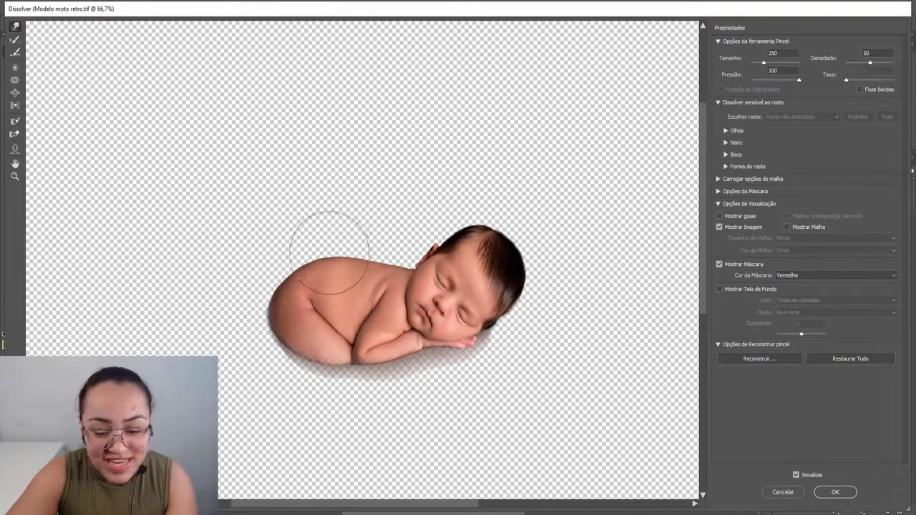
Enlarge the Forward Warp brush to size 600 and ease the back and hip contours inward.
key("bracketright")
key("bracketright")
key("bracketright")
key("bracketright")
key("bracketright")
key("bracketright")
key("bracketright")
left_click(305, 244)
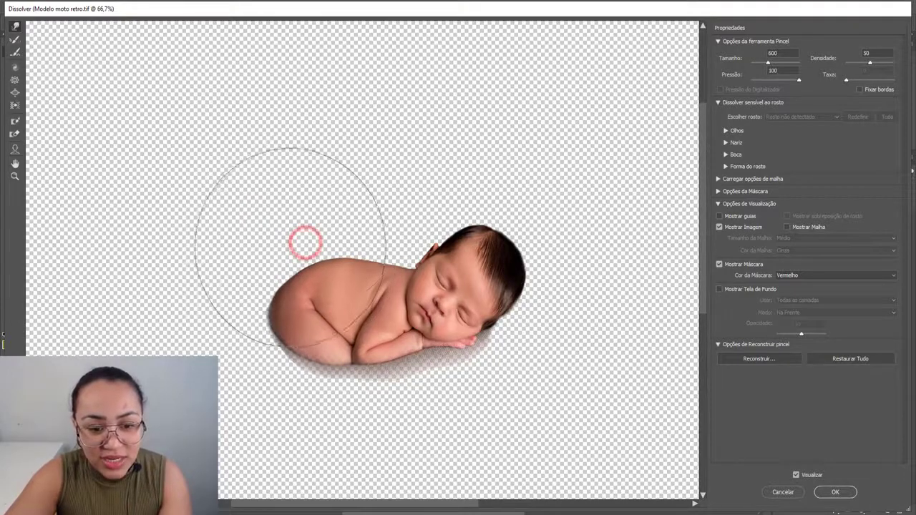
left_click(313, 209)
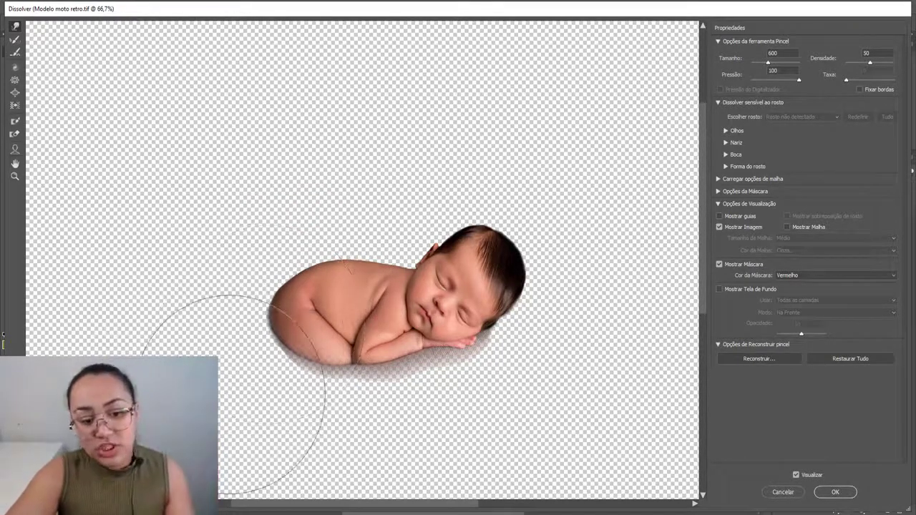
left_click(230, 390)
left_click(193, 286)
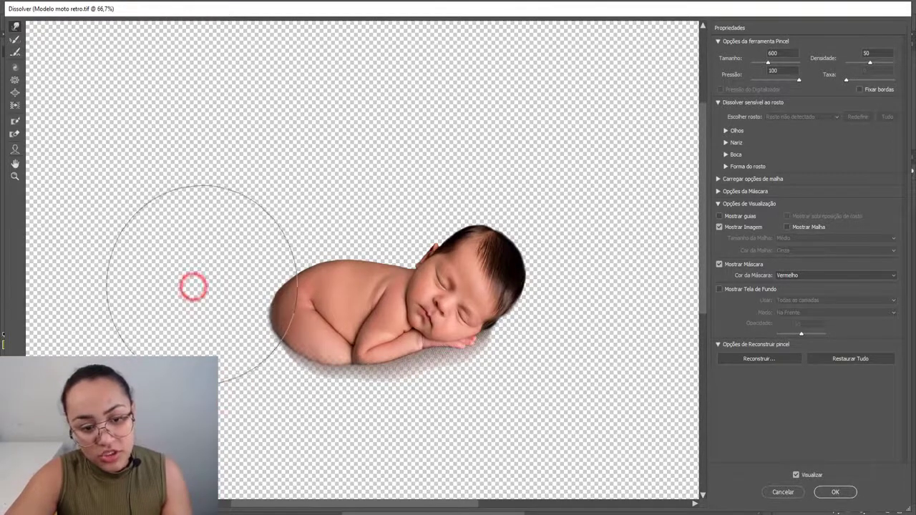
left_click(213, 265)
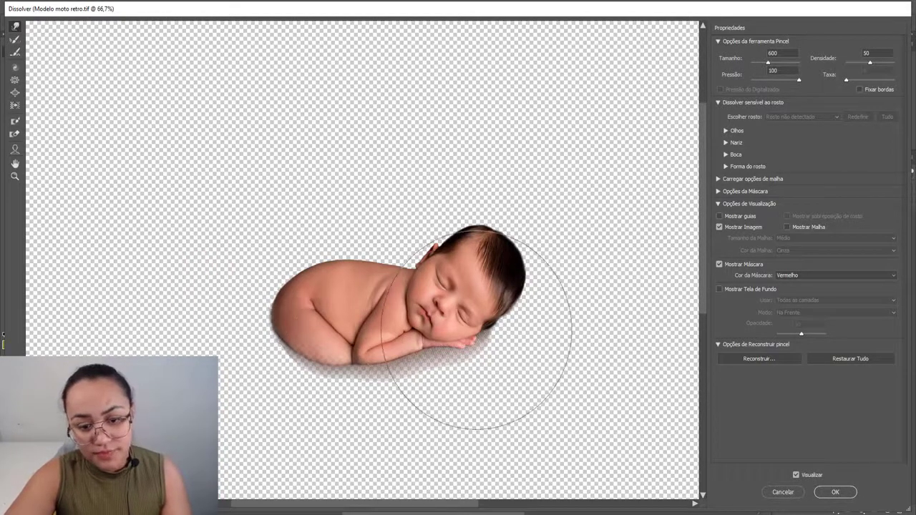
Reduce the Forward Warp brush and rework the upper hip curve at size 175.
key("bracketleft")
key("bracketleft")
key("bracketleft")
key("bracketleft")
key("bracketleft")
key("bracketleft")
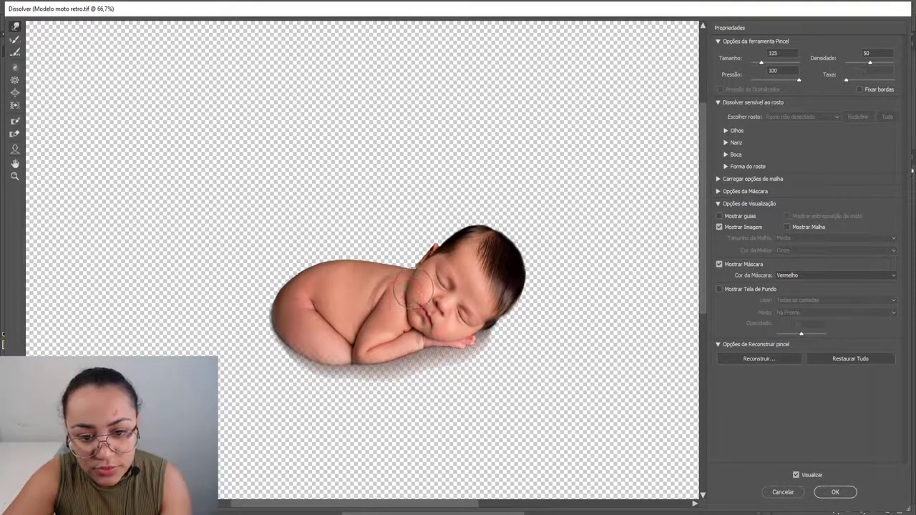
key("bracketleft")
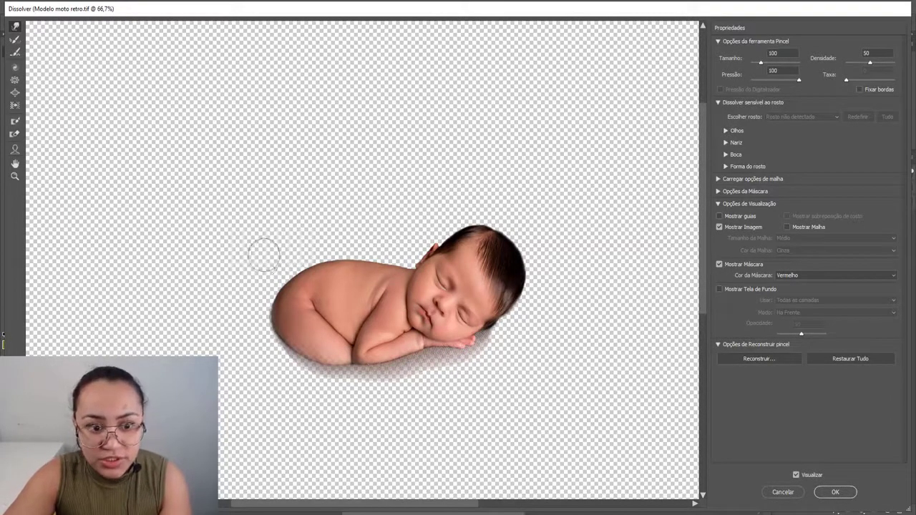
left_click(222, 260)
left_click(258, 241)
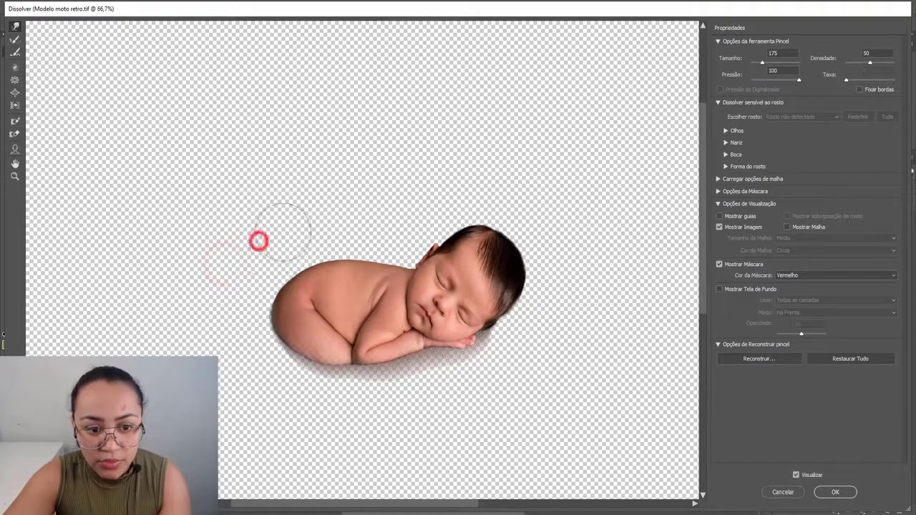
left_click(287, 223)
left_click(282, 252)
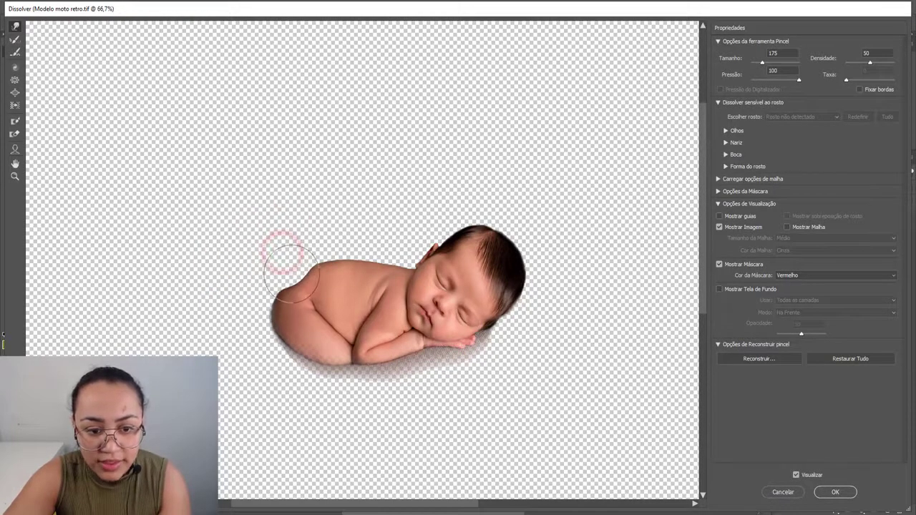
left_click(290, 267)
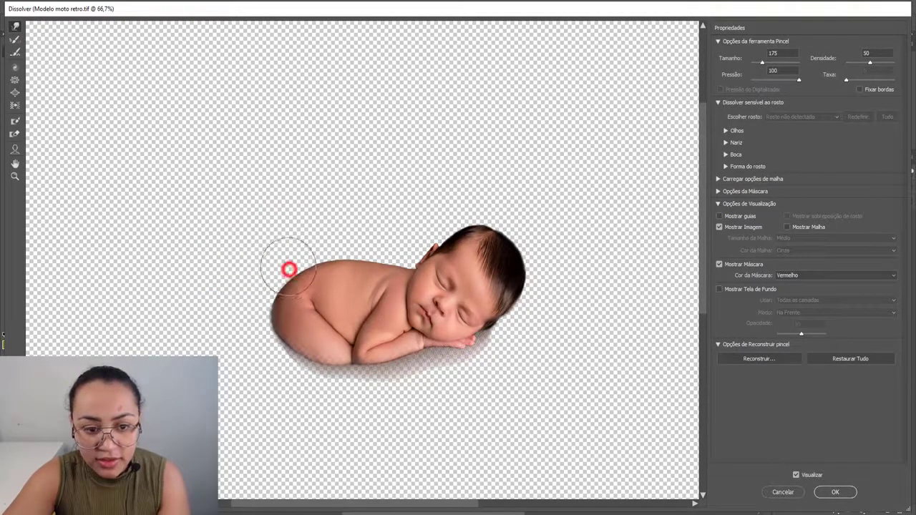
Smooth the transition from the hip to the back with the size 175 brush and apply the Liquify changes.
left_click(310, 260)
left_click(279, 262)
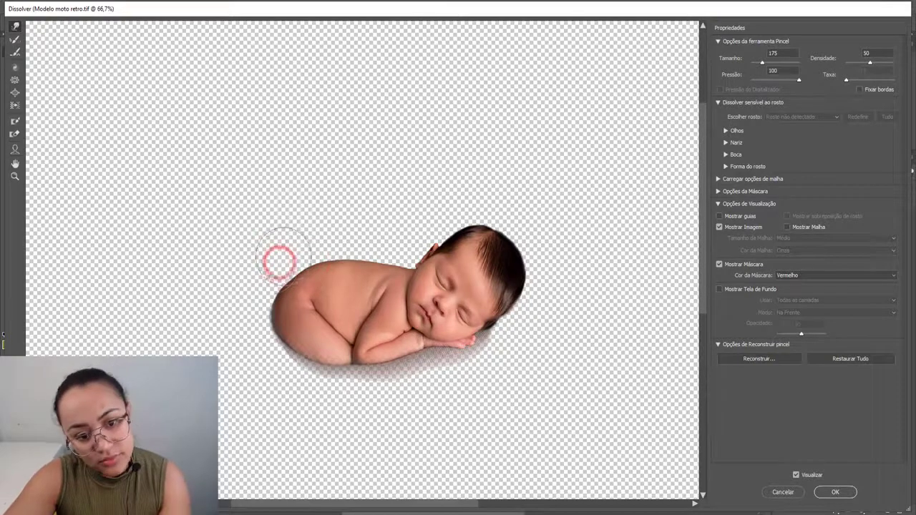
left_click(297, 249)
left_click(304, 247)
left_click(317, 237)
left_click(309, 239)
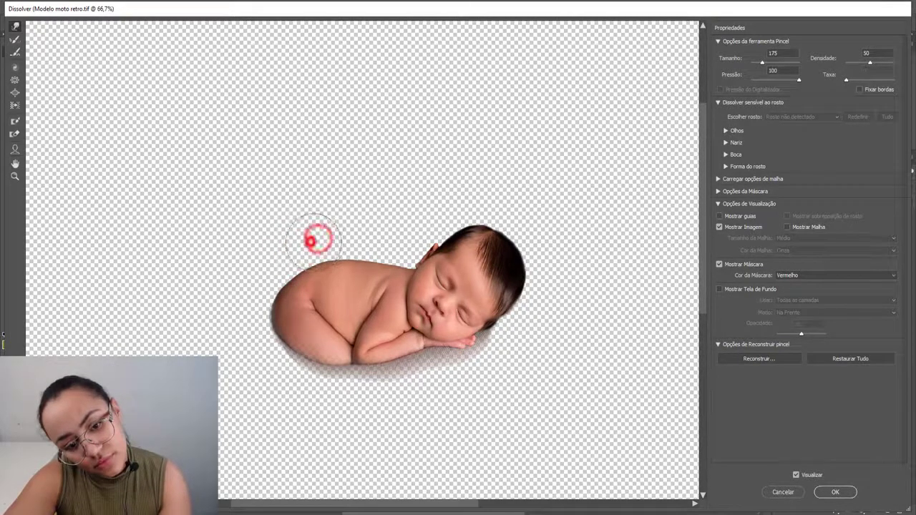
left_click(266, 278)
left_click(262, 286)
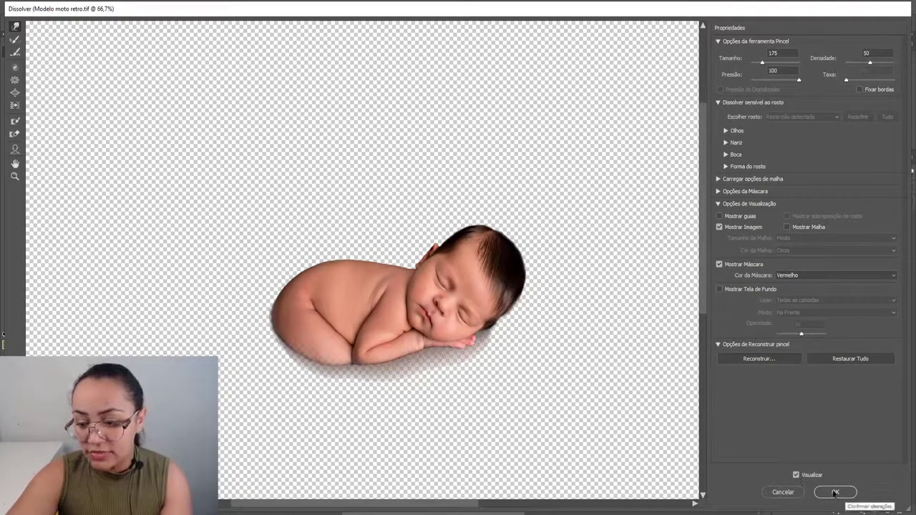
left_click(834, 492)
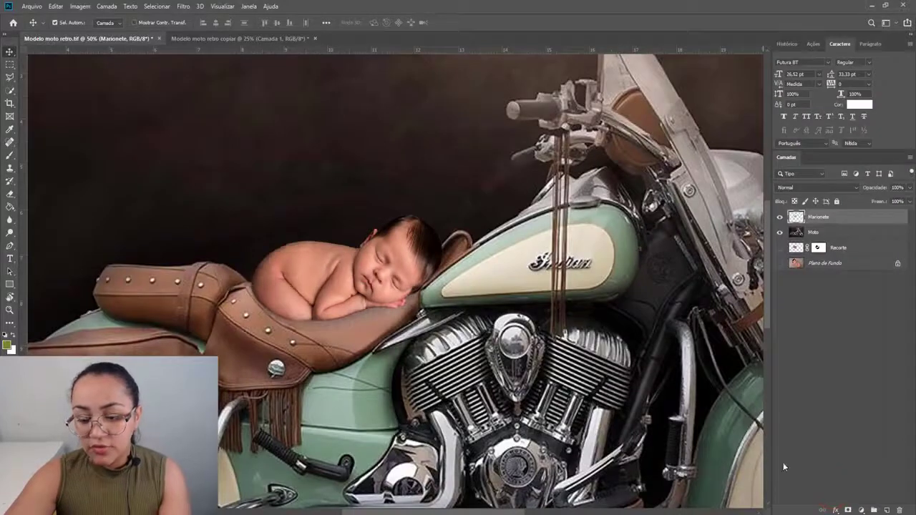
Compare Marionete with the original cutout by temporarily showing Recorte above Moto and toggling visibility, and return Recorte hidden beneath Moto.
key("ctrl+minus")
key("ctrl+minus")
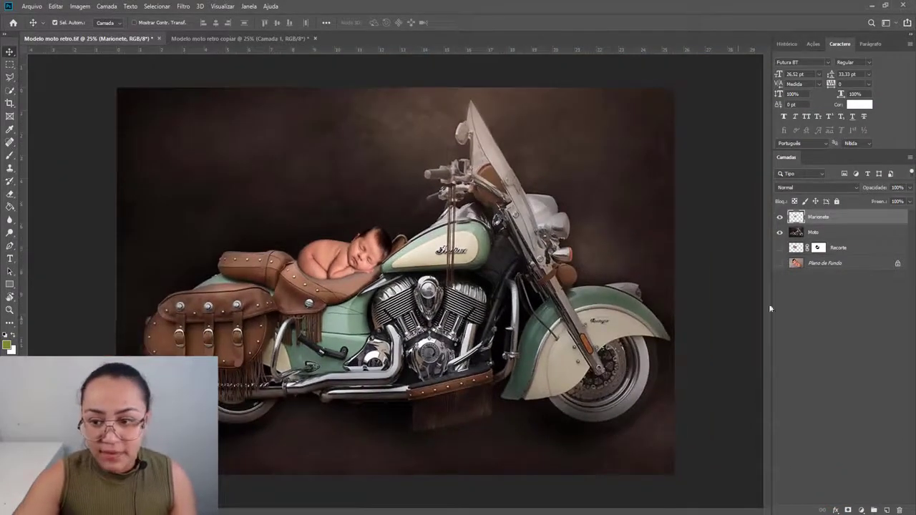
left_click_drag(796, 235, 780, 225)
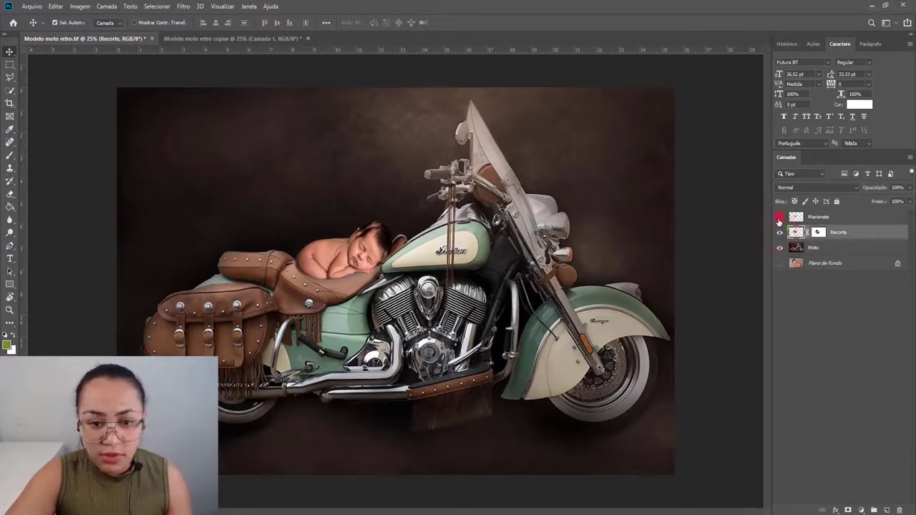
left_click(778, 218)
left_click(778, 218)
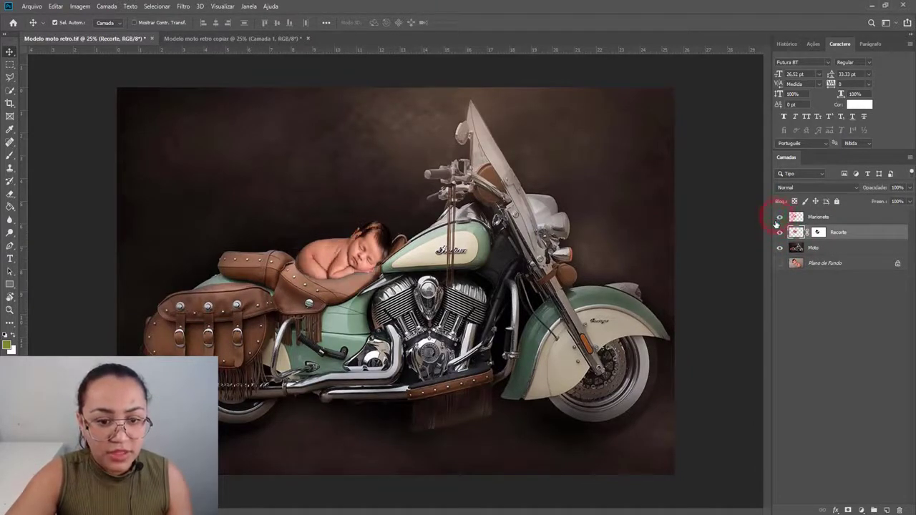
left_click(779, 232)
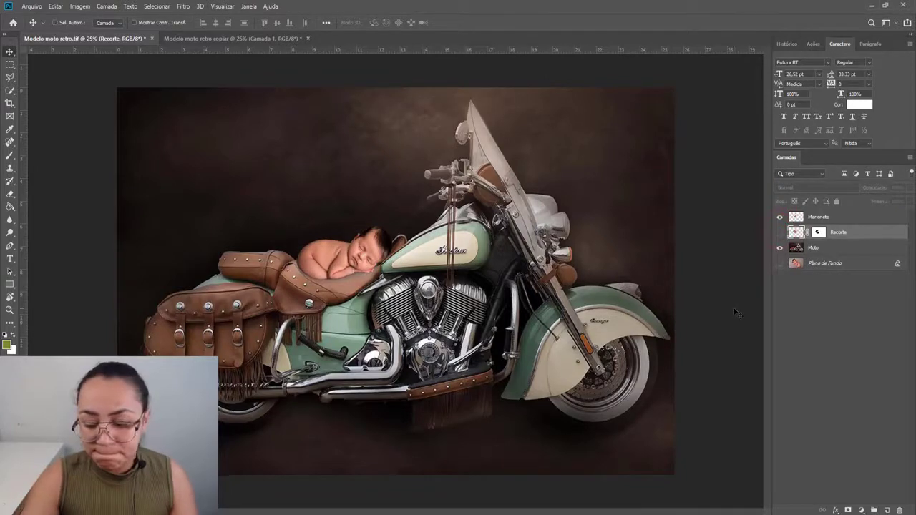
key("ctrl+plus")
key("ctrl+plus")
key("ctrl+plus")
mouse_move(368, 256)
left_mouse_down()
mouse_move(387, 275)
mouse_move(488, 325)
left_mouse_up()
left_click(813, 219)
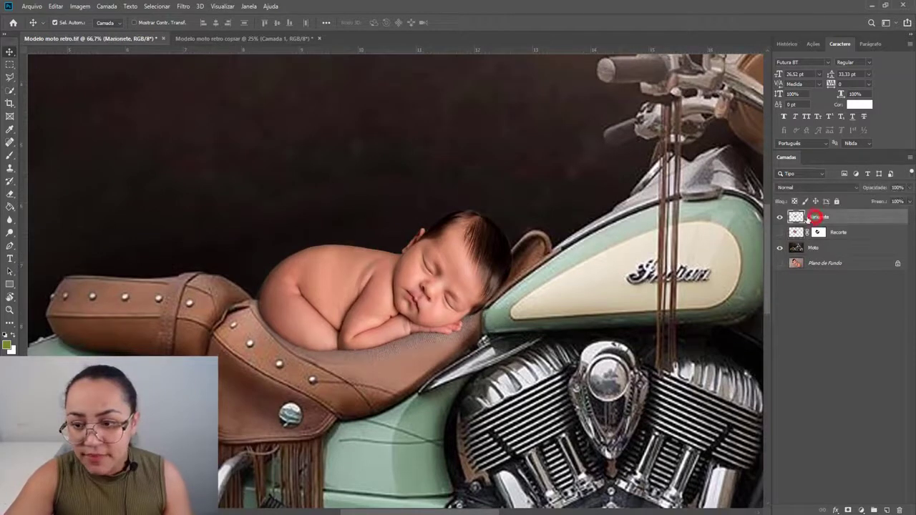
left_click_drag(797, 233, 796, 251)
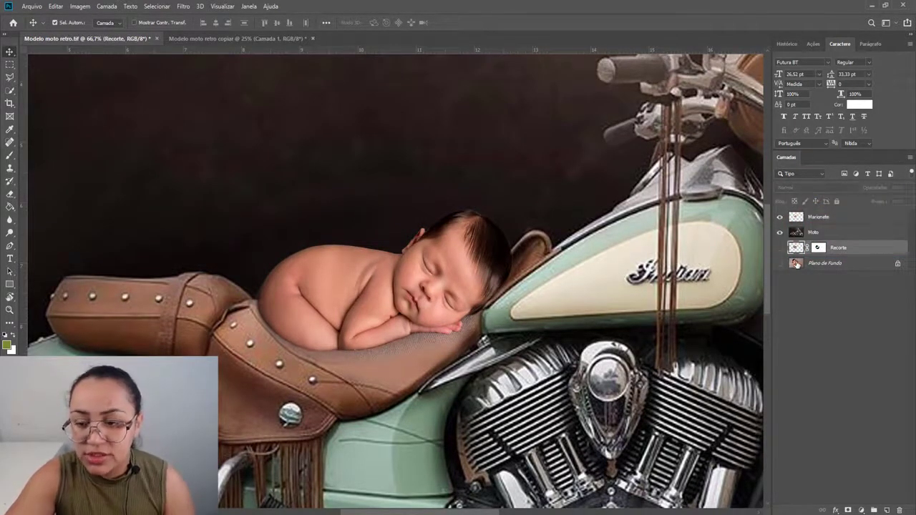
Add a layer mask to the Marionete layer and ready the soft Eraser for working on it.
left_click(820, 219)
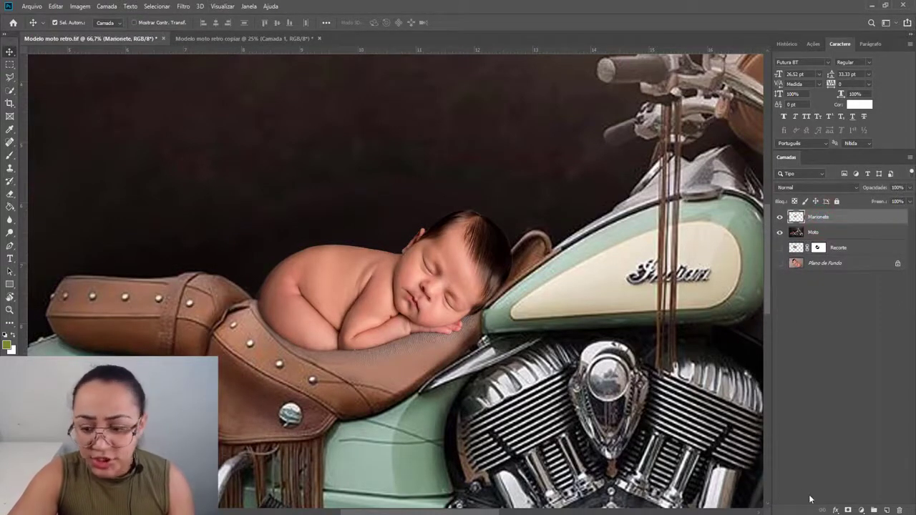
left_click(848, 510)
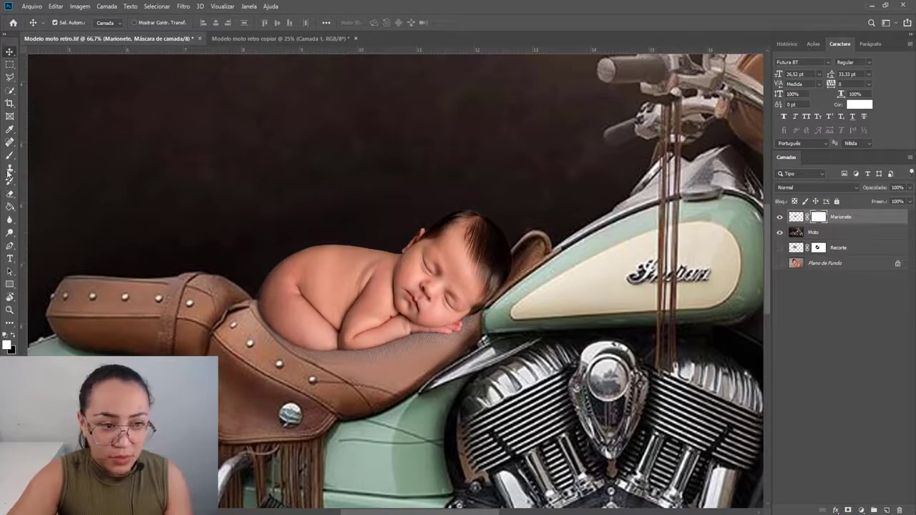
left_click(10, 193)
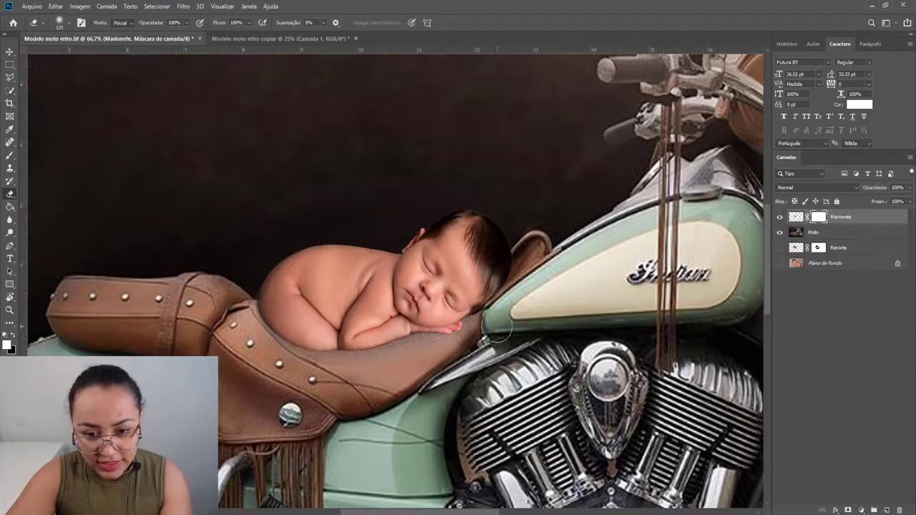
key("bracketright")
right_click(514, 357)
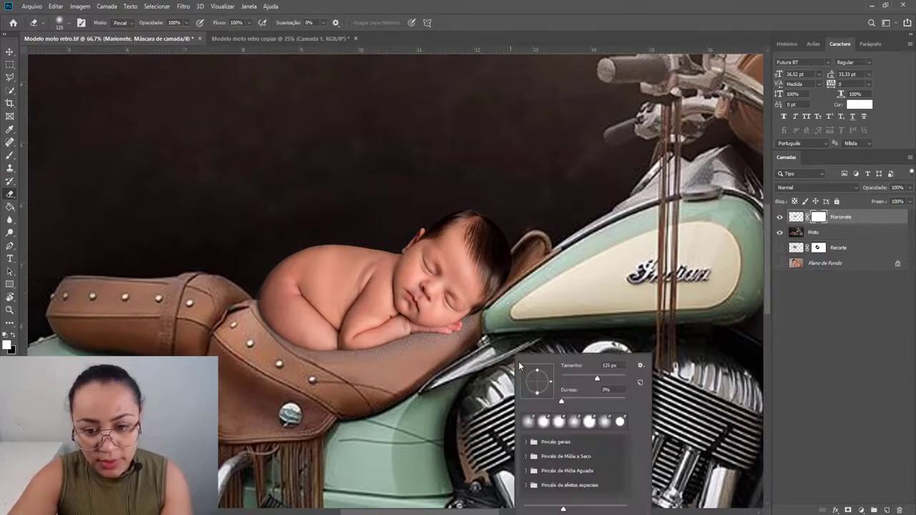
left_click(519, 335)
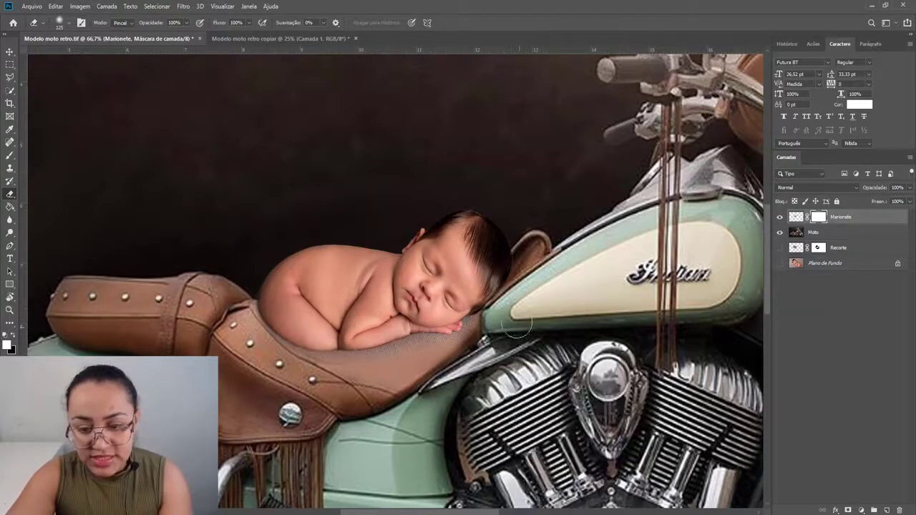
Erase the leftover fabric along the lower seat edge on the Marionete mask, starting with a 200 px soft eraser.
left_click_drag(490, 337, 434, 382)
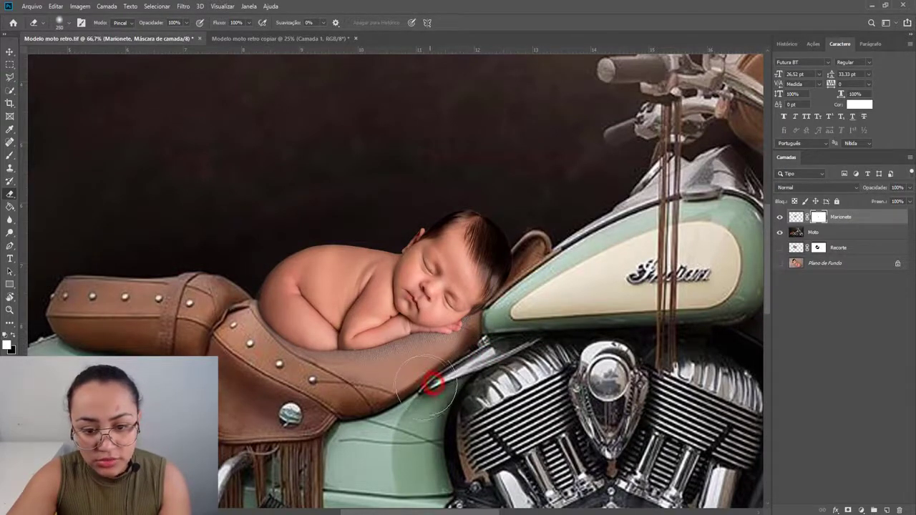
key("bracketright")
key("bracketright")
key("bracketright")
key("bracketright")
mouse_move(390, 436)
left_mouse_down()
mouse_move(304, 428)
mouse_move(246, 420)
left_mouse_up()
Clear the remaining fabric texture on the seat beneath the baby's arm with the soft eraser at 175 and 300 px.
key("bracketleft")
key("bracketleft")
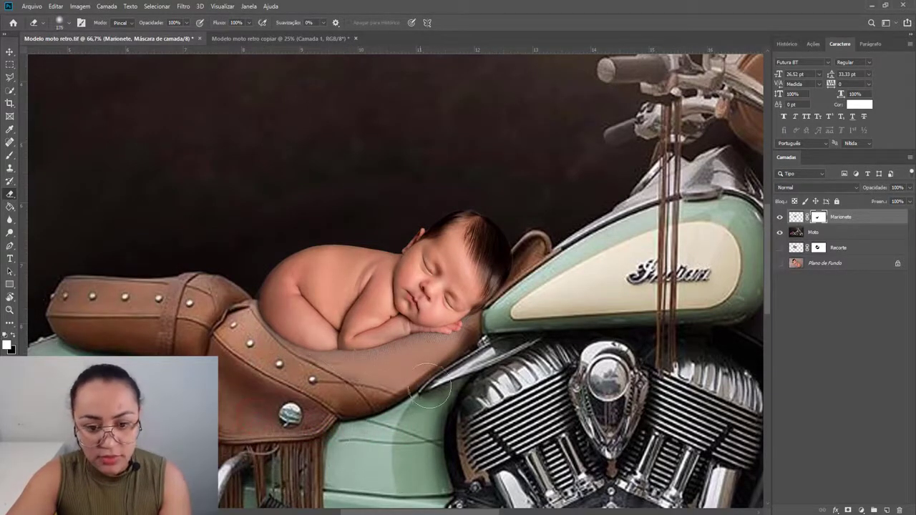
left_click_drag(437, 364, 444, 386)
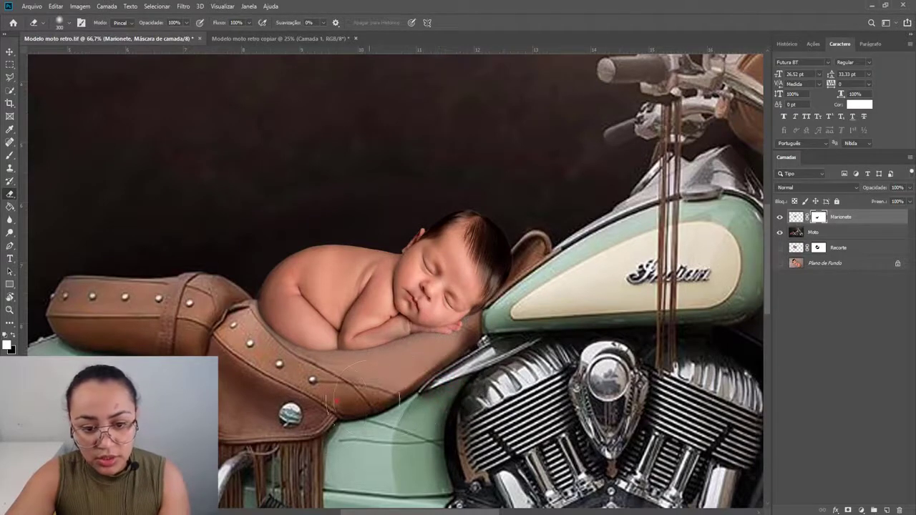
left_click(327, 387)
left_click_drag(448, 384, 433, 376)
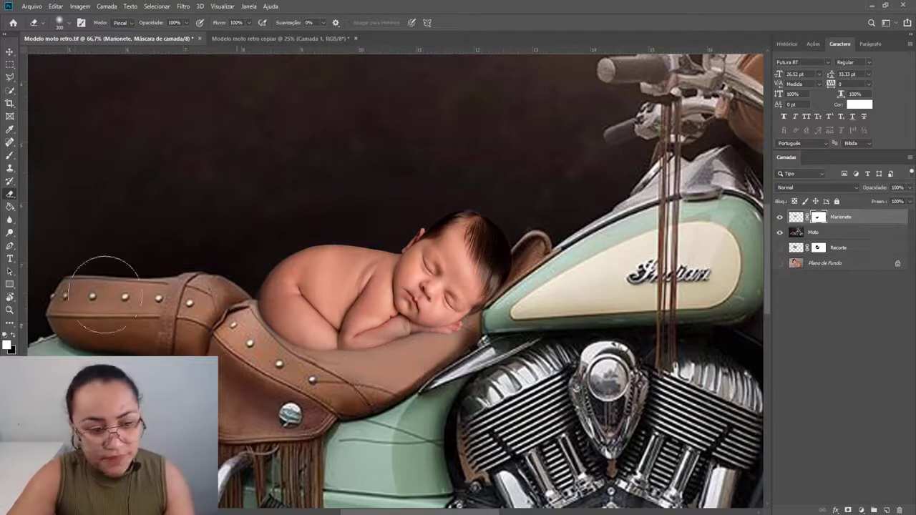
Swap the foreground and background colors and set the Eraser to 70 px with 23% hardness.
left_click(13, 337)
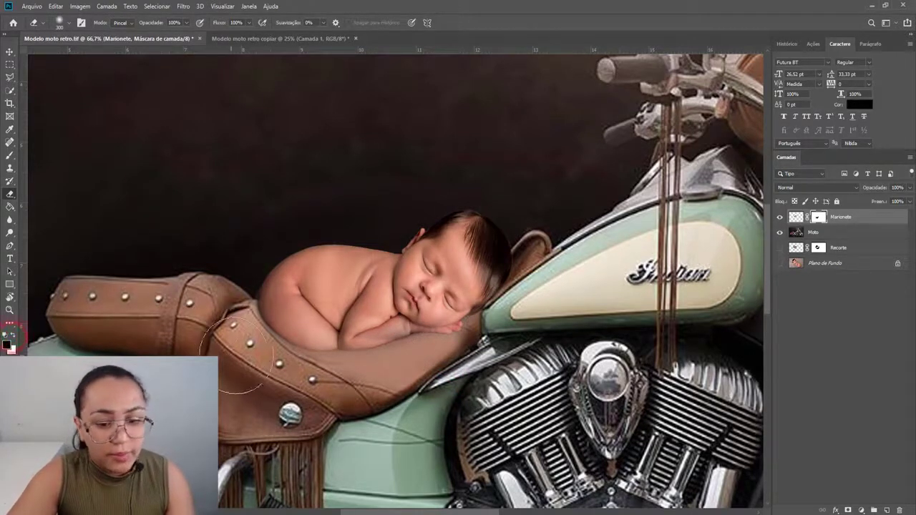
key("bracketleft")
key("bracketleft")
key("bracketleft")
key("bracketleft")
key("bracketleft")
key("bracketleft")
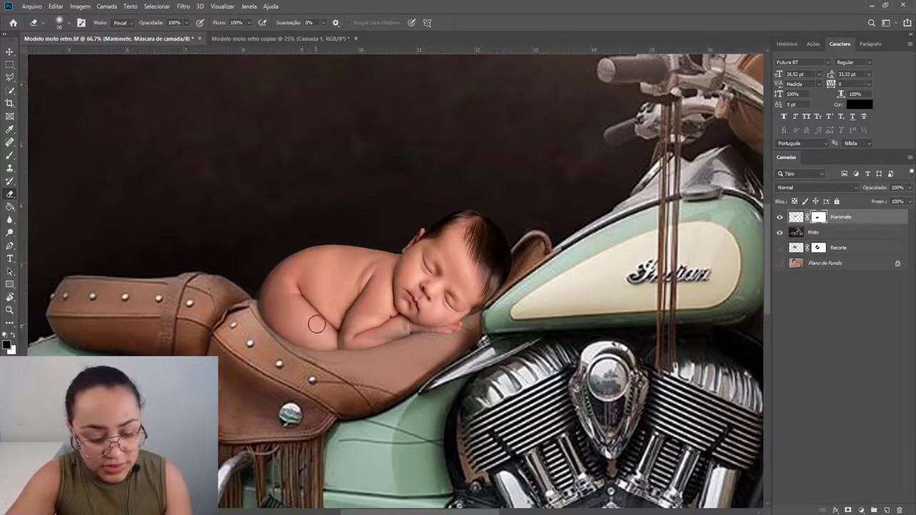
right_click(321, 323)
left_click(392, 371)
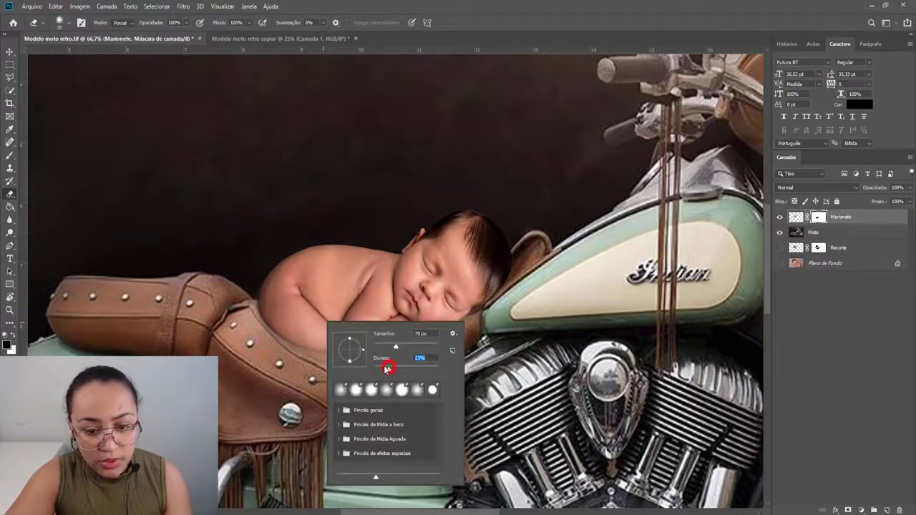
Bring back the edges of the baby's forearm and hand on the Marionete mask with the 70 px eraser.
left_click(404, 319)
left_click_drag(404, 320, 357, 336)
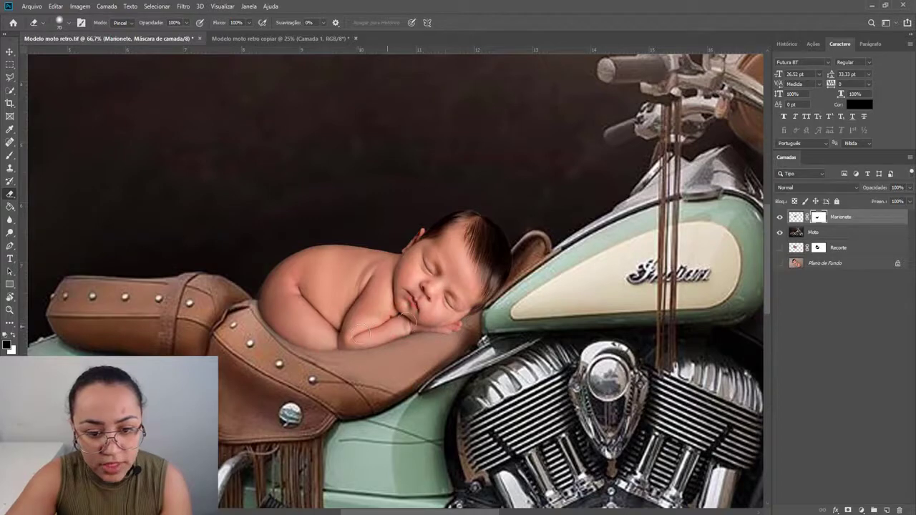
mouse_move(410, 321)
left_mouse_down()
mouse_move(440, 322)
mouse_move(412, 317)
mouse_move(341, 337)
mouse_move(307, 333)
mouse_move(286, 308)
mouse_move(327, 320)
mouse_move(436, 317)
left_mouse_up()
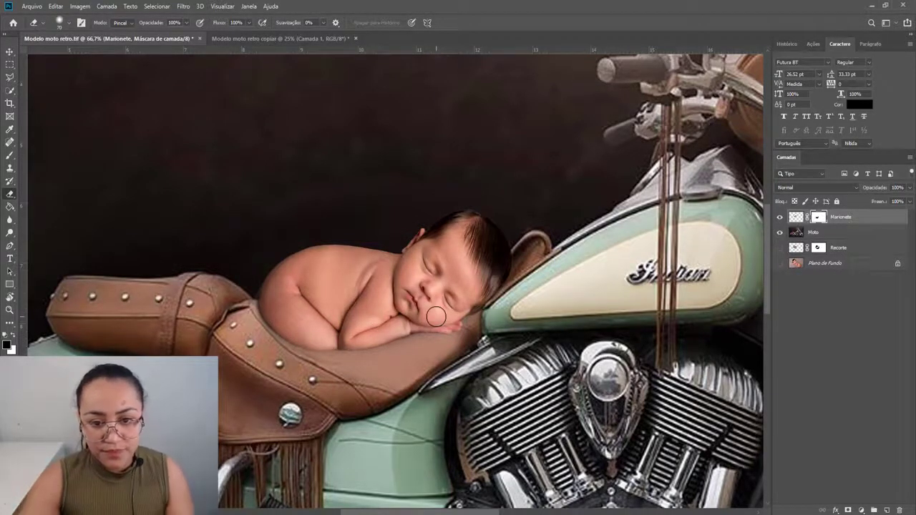